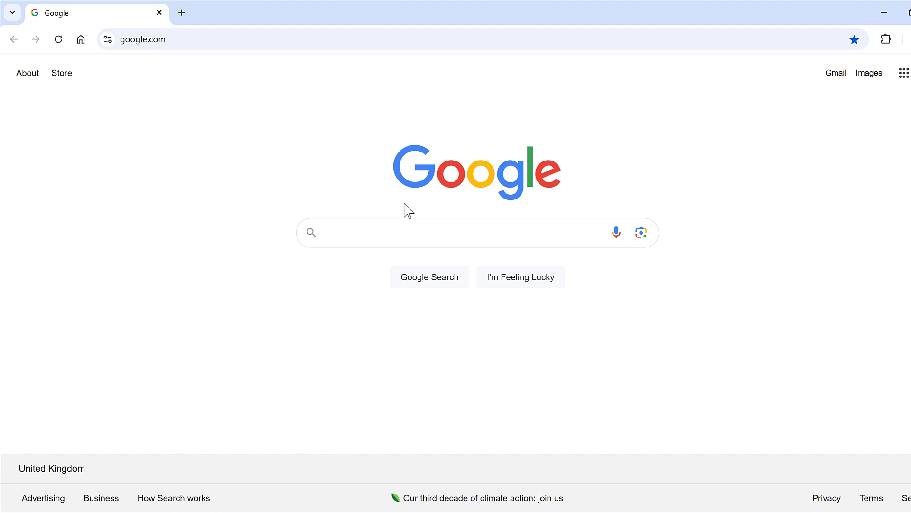
Search Google for 'us presidents birth death terms dates' and look over the results
{"action": "left_click", "coordinate": [394, 226]}
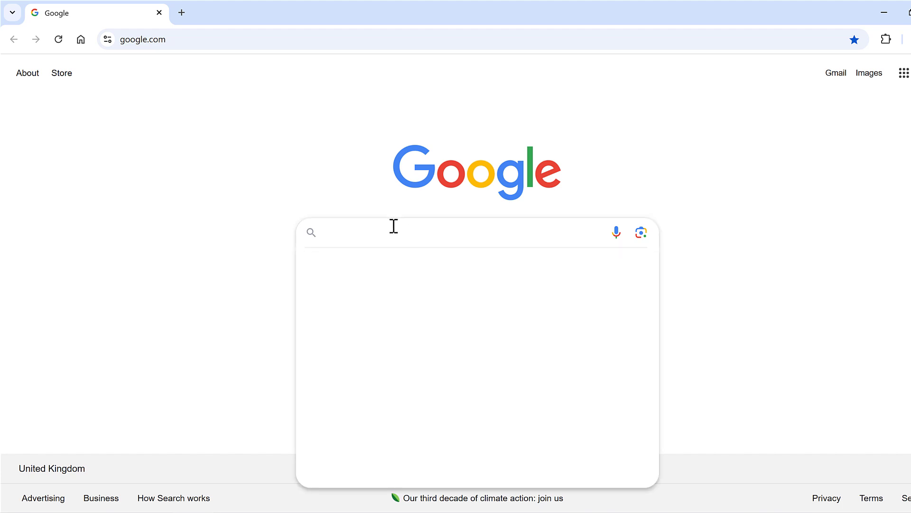
{"action": "type", "text": "us presid"}
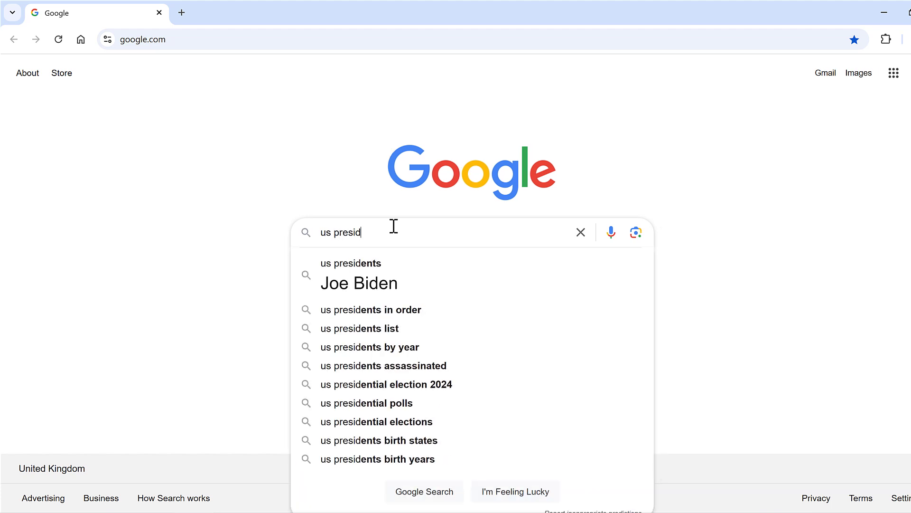
{"action": "type", "text": "ents birth"}
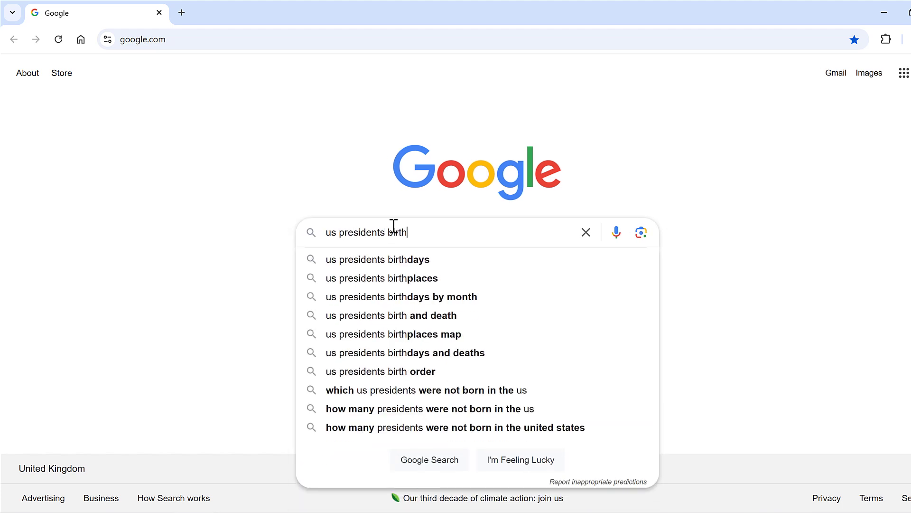
{"action": "type", "text": " death term"}
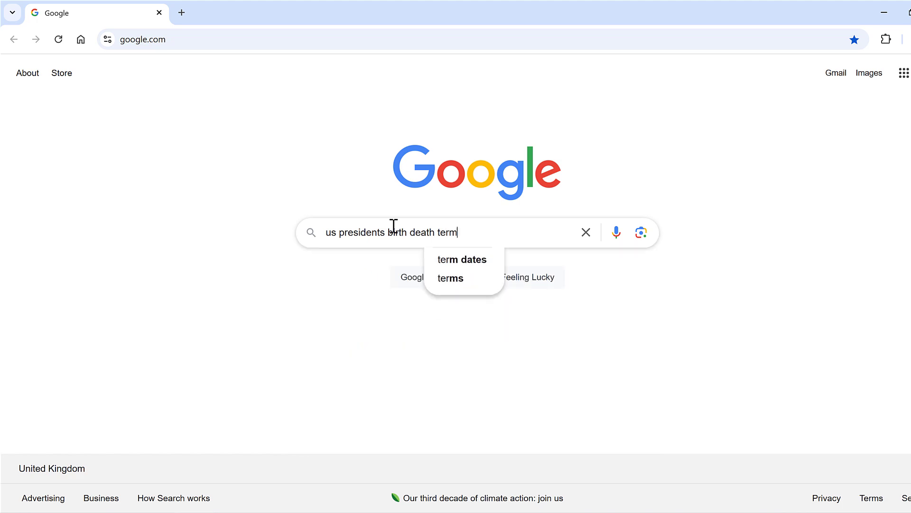
{"action": "type", "text": "s dates"}
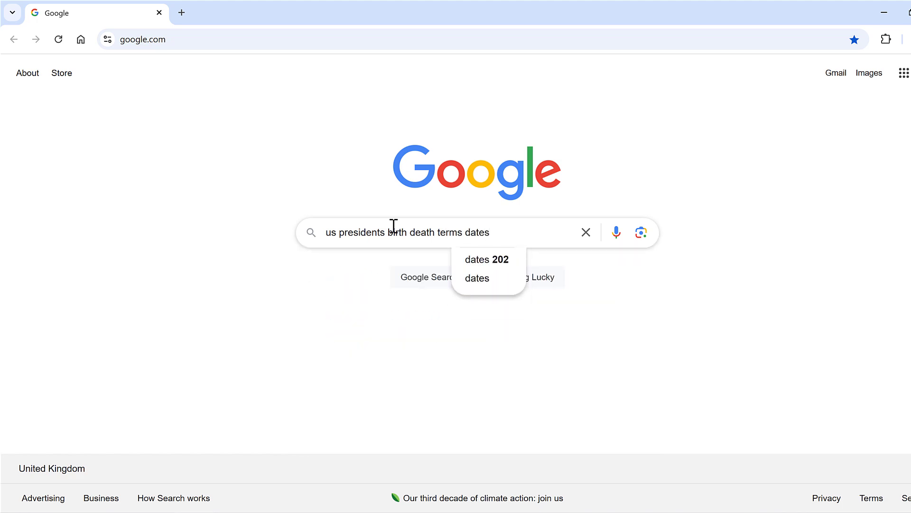
{"action": "key", "text": "Return"}
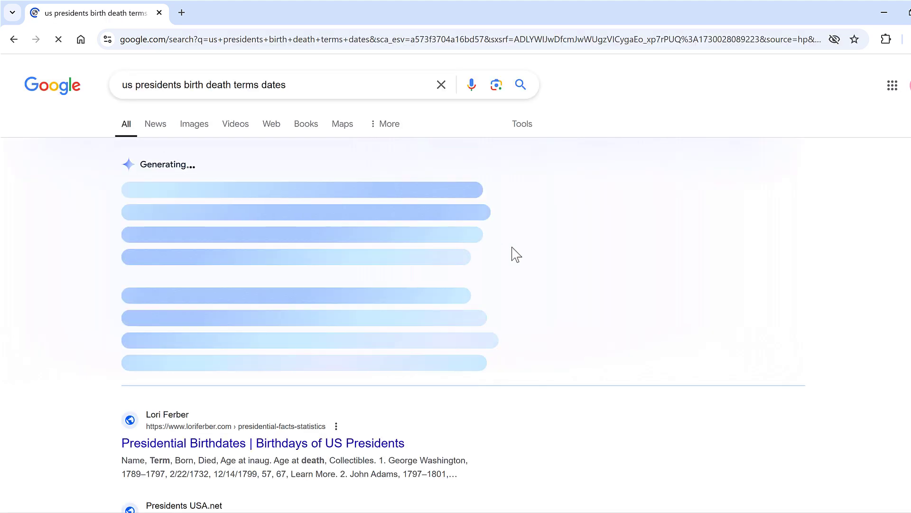
{"action": "scroll", "coordinate": [517, 255], "scroll_direction": "down", "scroll_amount": 2}
{"action": "scroll", "coordinate": [517, 255], "scroll_direction": "up", "scroll_amount": 1}
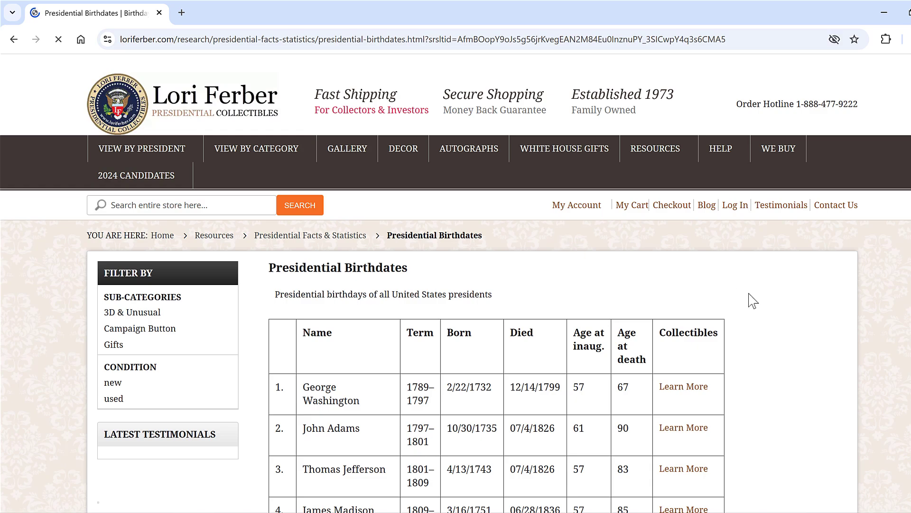
Copy the Presidential Birthdates page's web address and switch to the blank Excel workbook Book1
{"action": "scroll", "coordinate": [753, 299], "scroll_direction": "down", "scroll_amount": 5}
{"action": "scroll", "coordinate": [756, 300], "scroll_direction": "down", "scroll_amount": 12}
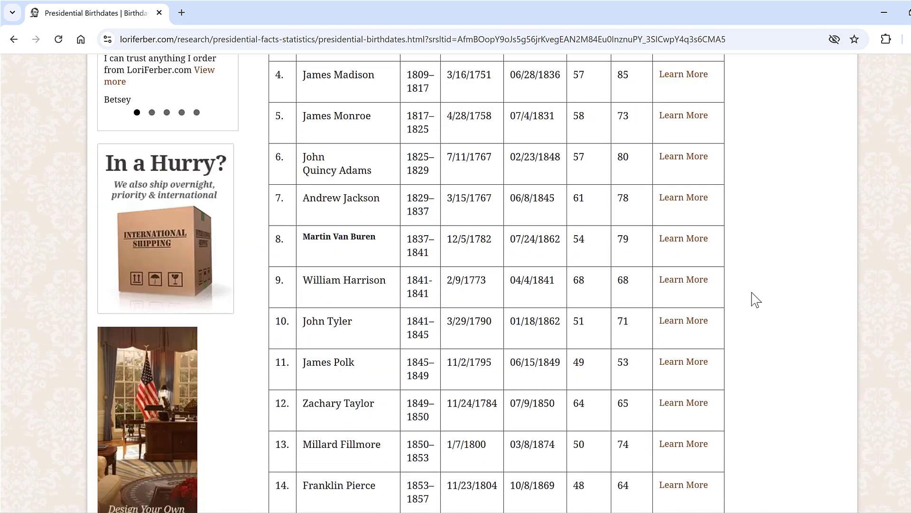
{"action": "scroll", "coordinate": [756, 300], "scroll_direction": "up", "scroll_amount": 7}
{"action": "scroll", "coordinate": [756, 300], "scroll_direction": "up", "scroll_amount": 10}
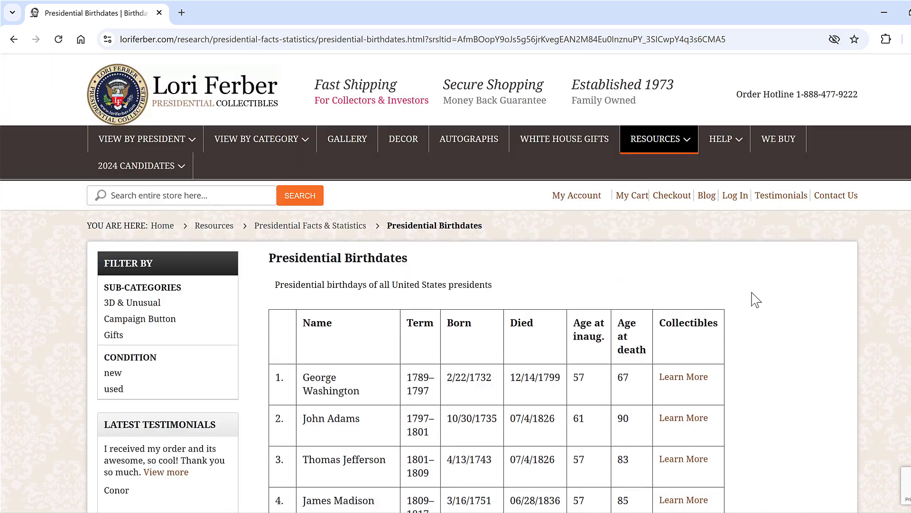
{"action": "left_click", "coordinate": [584, 39]}
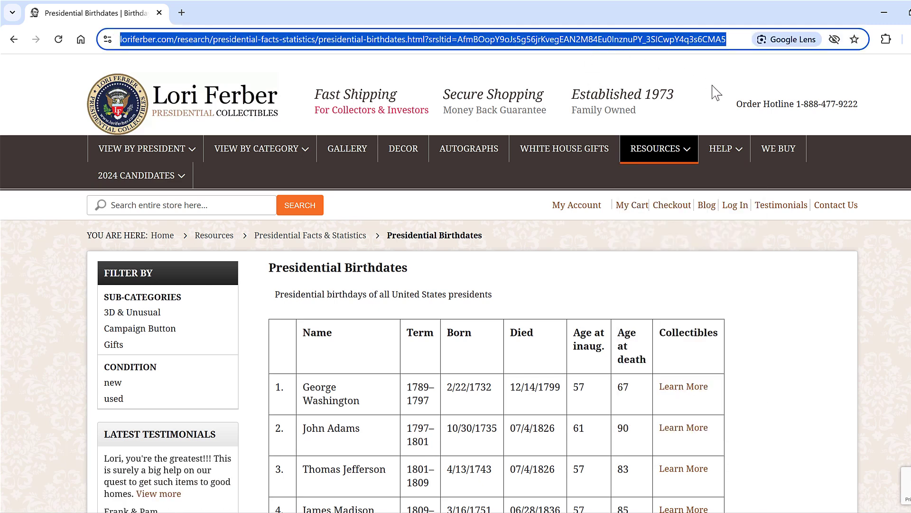
{"action": "key", "text": "ctrl+c"}
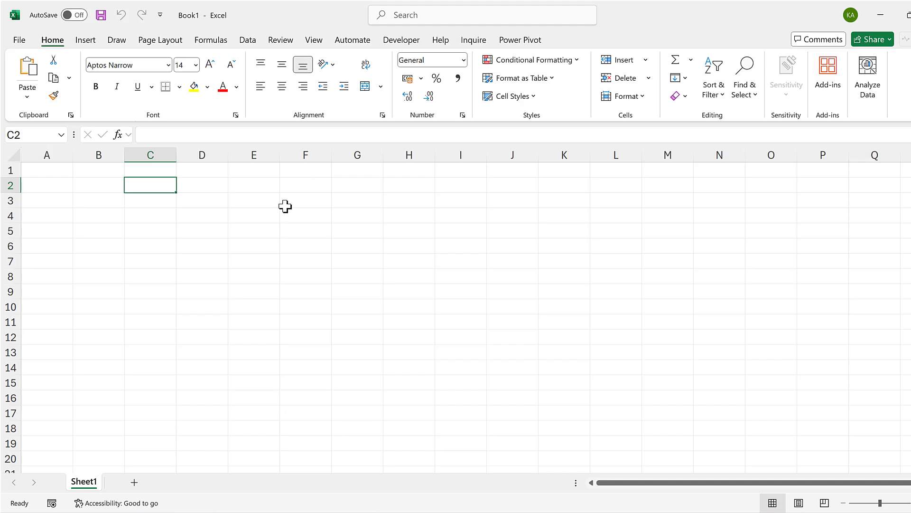
{"action": "left_click", "coordinate": [286, 204]}
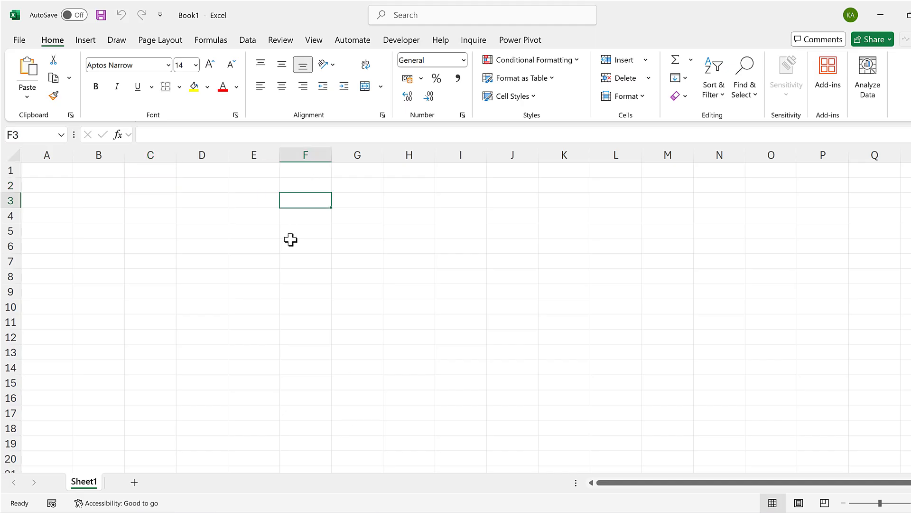
Import Data From Web using the pasted Presidential Birthdates URL to reach the Navigator
{"action": "left_click", "coordinate": [247, 40]}
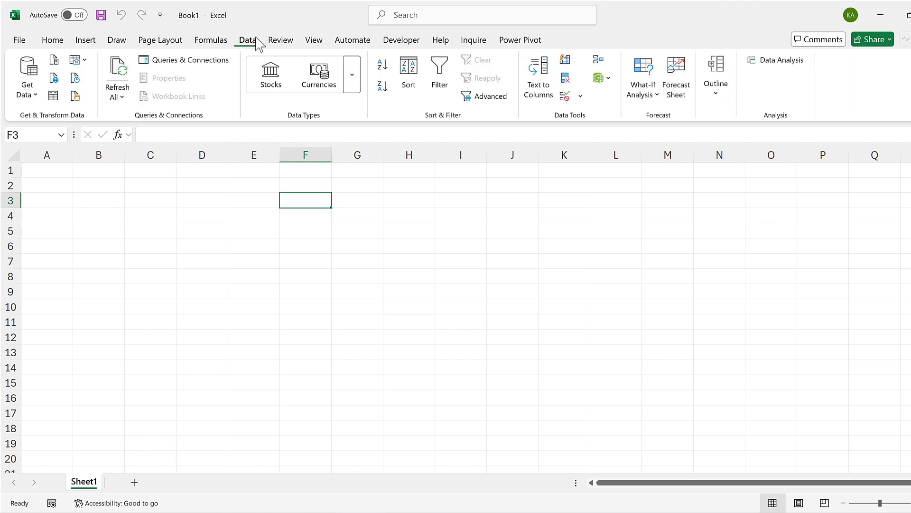
{"action": "left_click", "coordinate": [55, 81]}
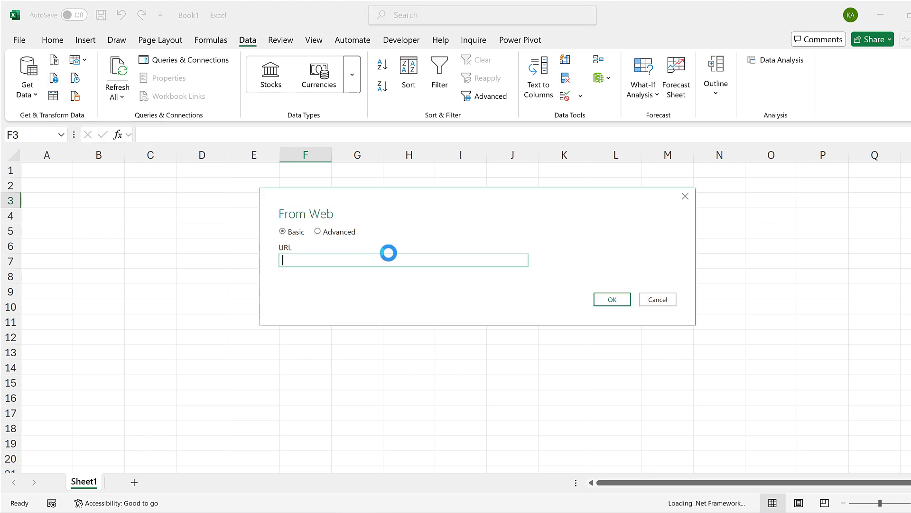
{"action": "key", "text": "ctrl+v"}
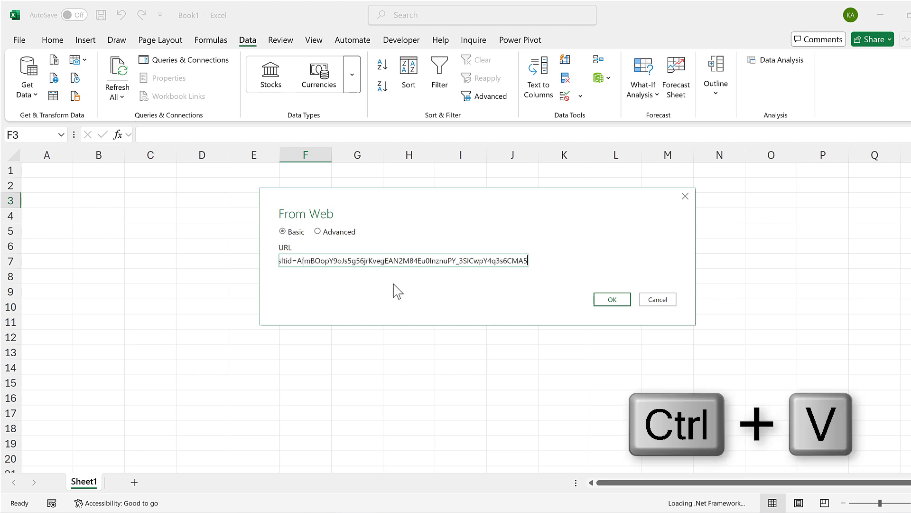
{"action": "left_click", "coordinate": [612, 299]}
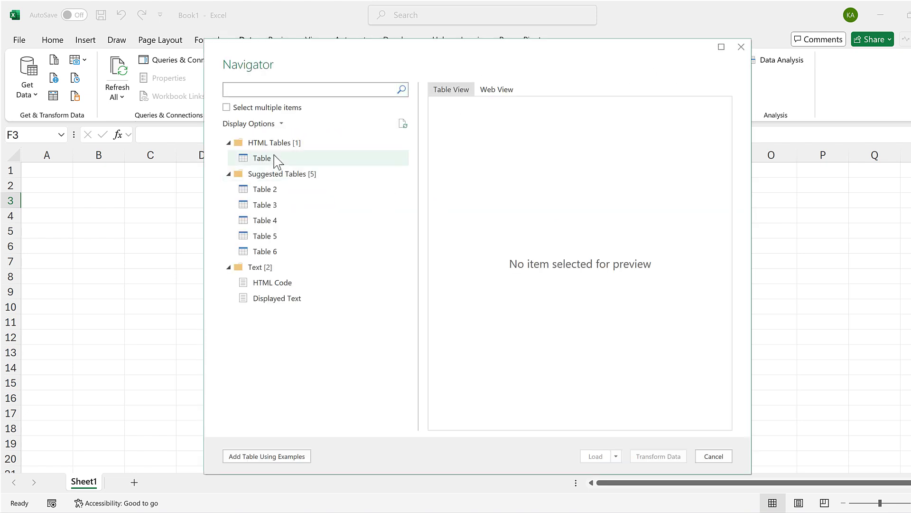
Preview Table 1 in the Navigator and load it into Power Query Editor with Transform Data
{"action": "left_click", "coordinate": [278, 160]}
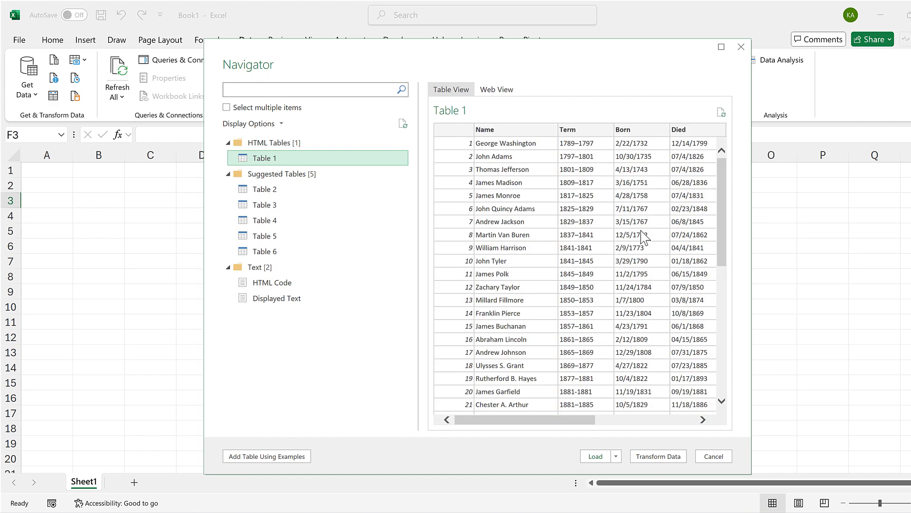
{"action": "scroll", "coordinate": [644, 236], "scroll_direction": "down", "scroll_amount": 8}
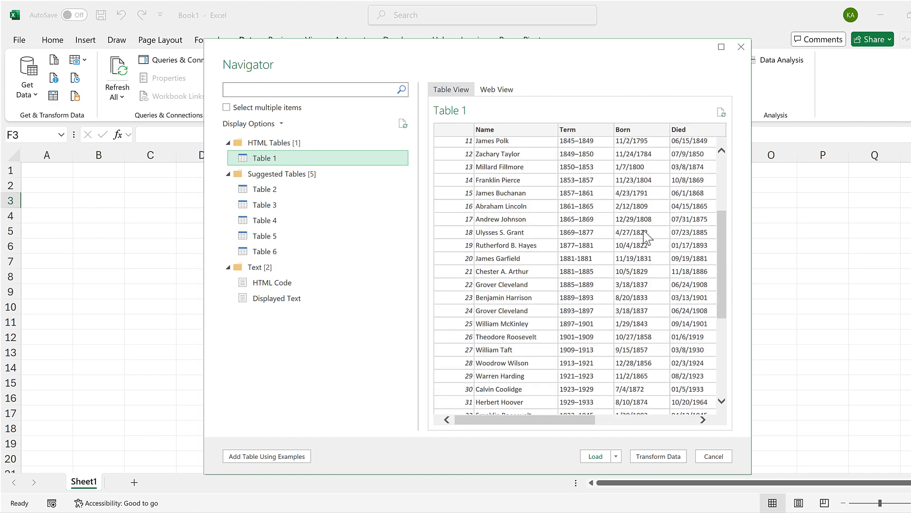
{"action": "scroll", "coordinate": [645, 237], "scroll_direction": "up", "scroll_amount": 8}
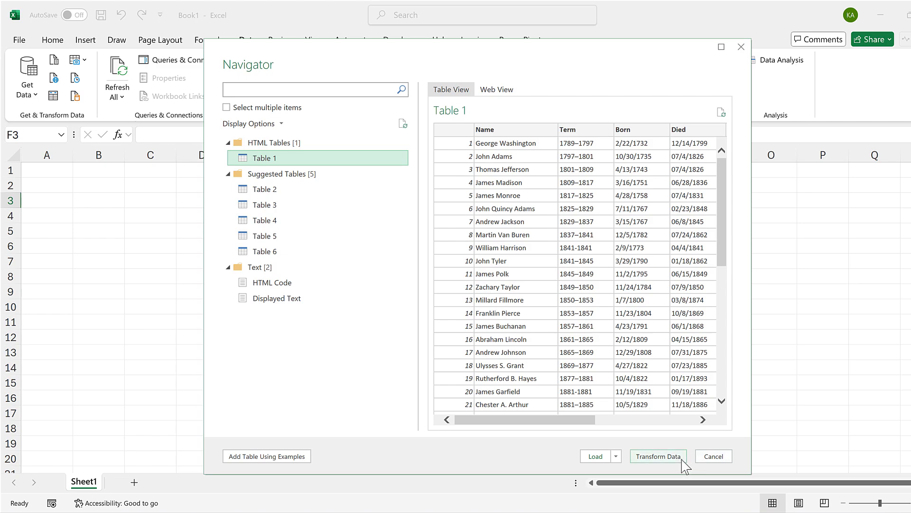
{"action": "left_click", "coordinate": [658, 456]}
{"action": "key", "text": "alt+Tab"}
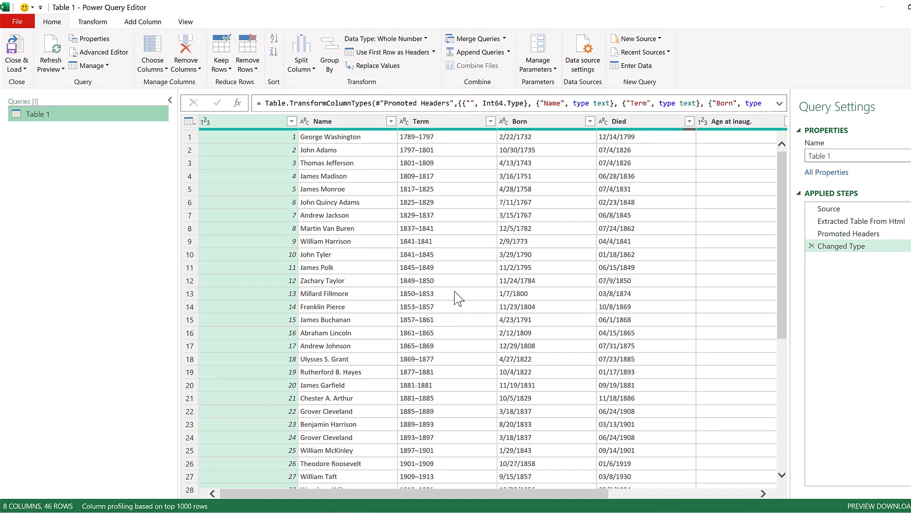
Delete the index, Died, Age at inaug. and Collectibles columns, keeping Name, Term, Born, Age at death
{"action": "left_click", "coordinate": [227, 121]}
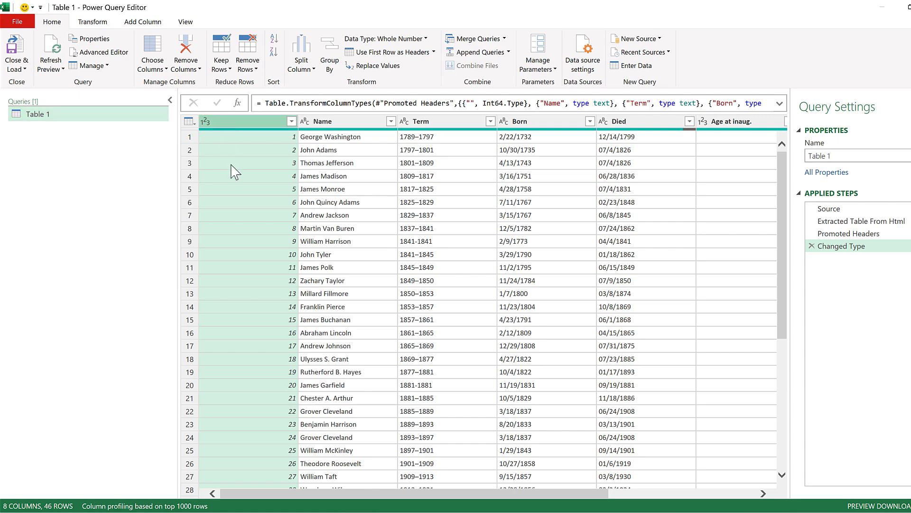
{"action": "key", "text": "Delete"}
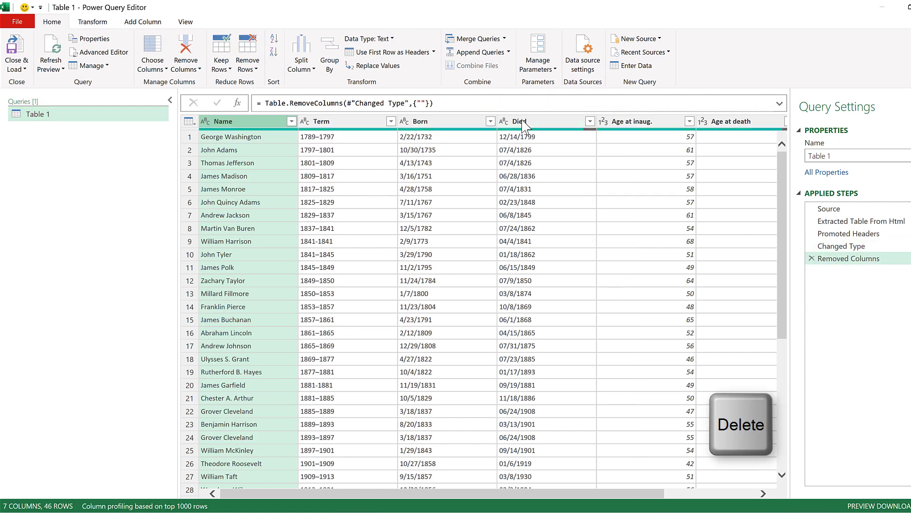
{"action": "left_click", "coordinate": [527, 125]}
{"action": "key", "text": "Delete"}
{"action": "key", "text": "Delete"}
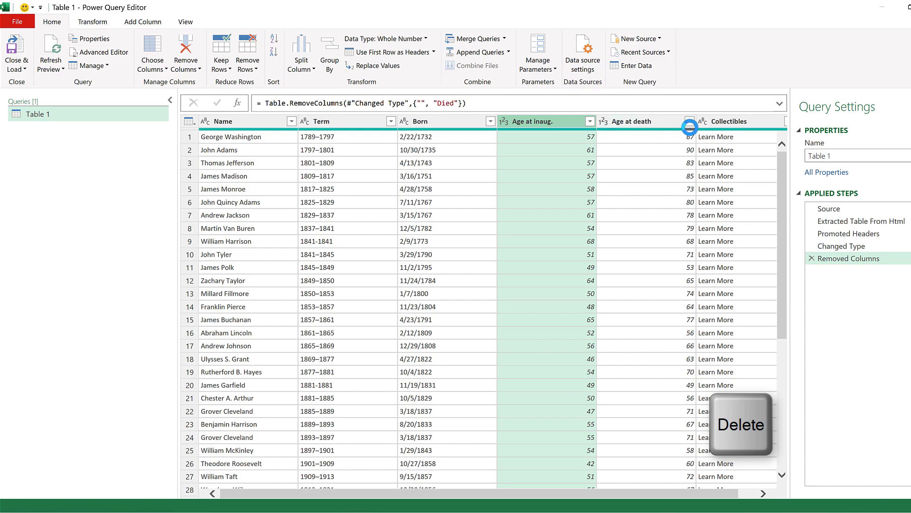
{"action": "left_click", "coordinate": [646, 127]}
{"action": "key", "text": "Delete"}
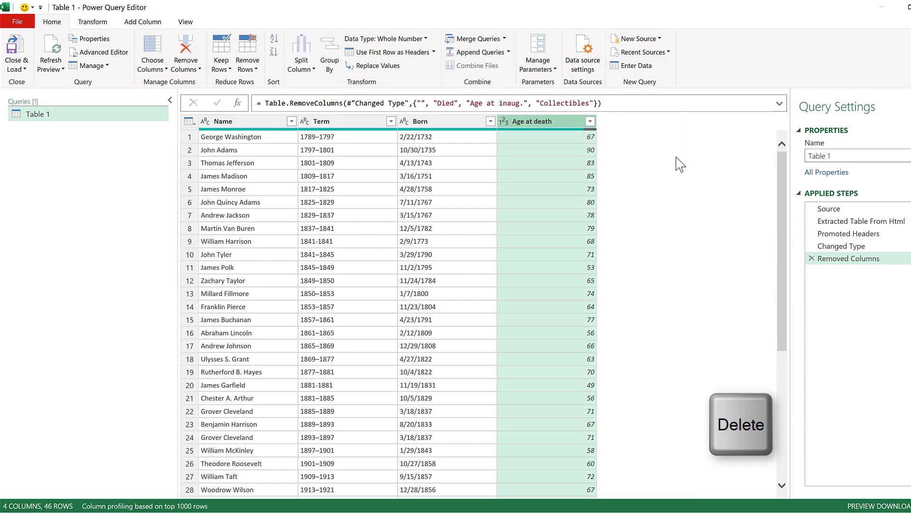
{"action": "left_click", "coordinate": [467, 121]}
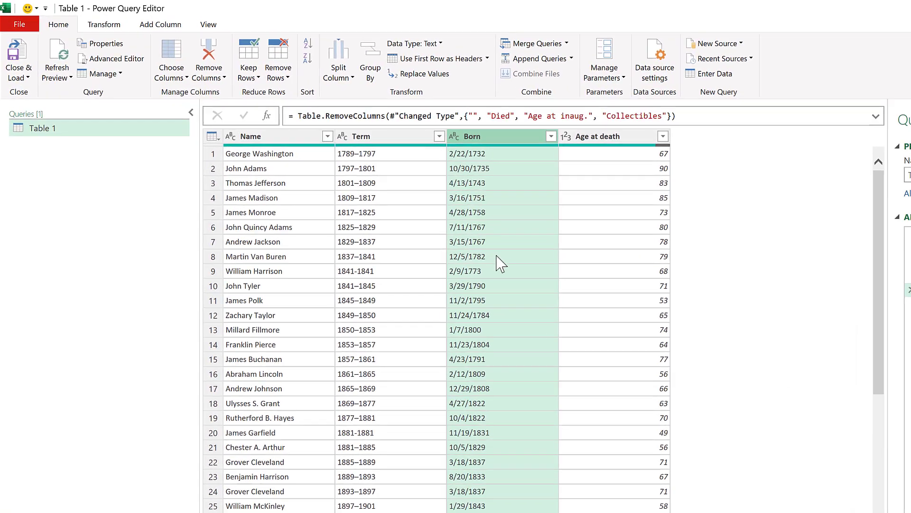
{"action": "scroll", "coordinate": [463, 244], "scroll_direction": "down", "scroll_amount": 6}
{"action": "scroll", "coordinate": [538, 283], "scroll_direction": "up", "scroll_amount": 6}
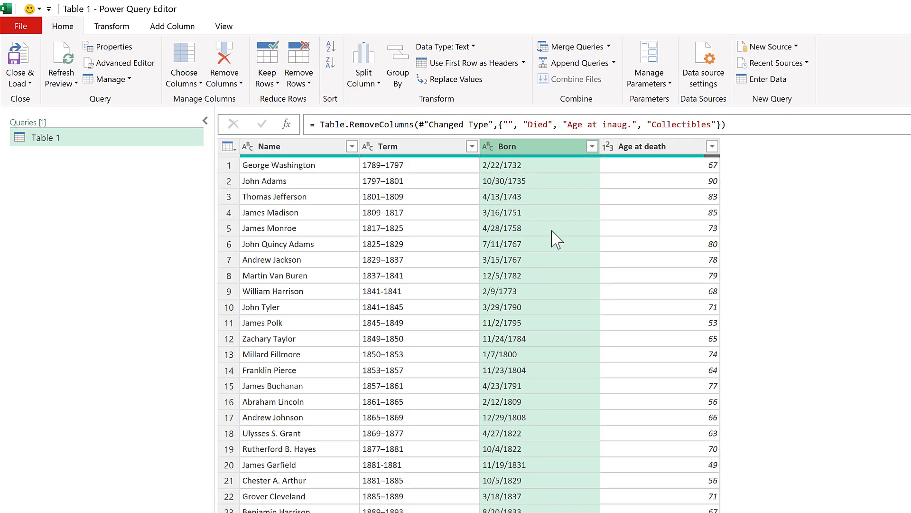
Extract the last 4 characters of each Born date to keep only the birth year
{"action": "left_click", "coordinate": [110, 26]}
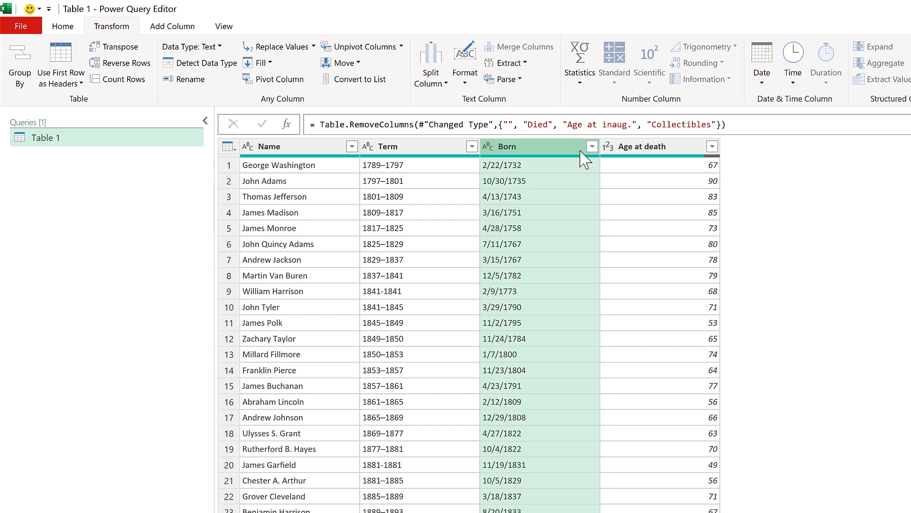
{"action": "left_click", "coordinate": [510, 63]}
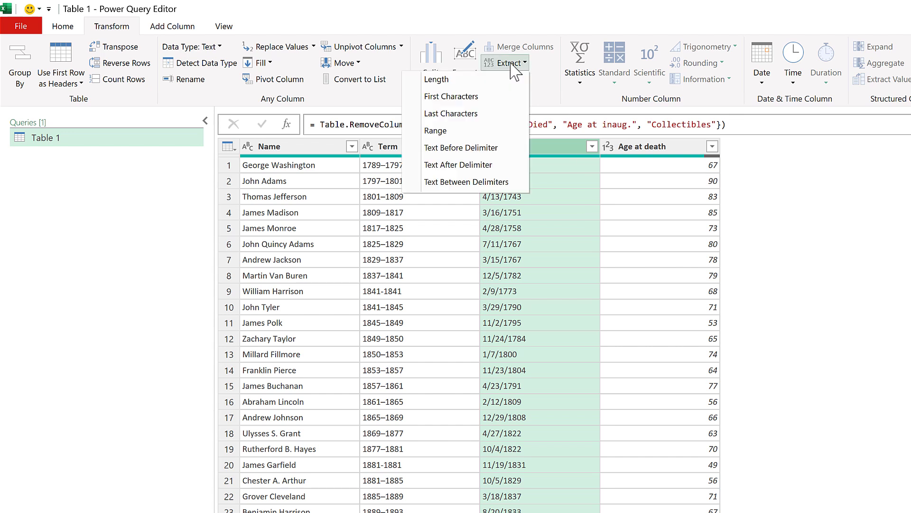
{"action": "left_click", "coordinate": [480, 115]}
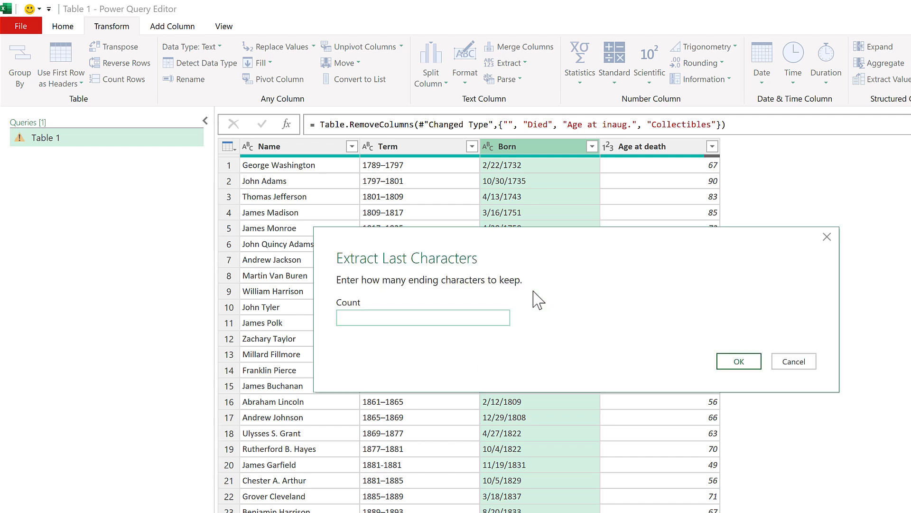
{"action": "type", "text": "4"}
{"action": "left_click", "coordinate": [739, 361]}
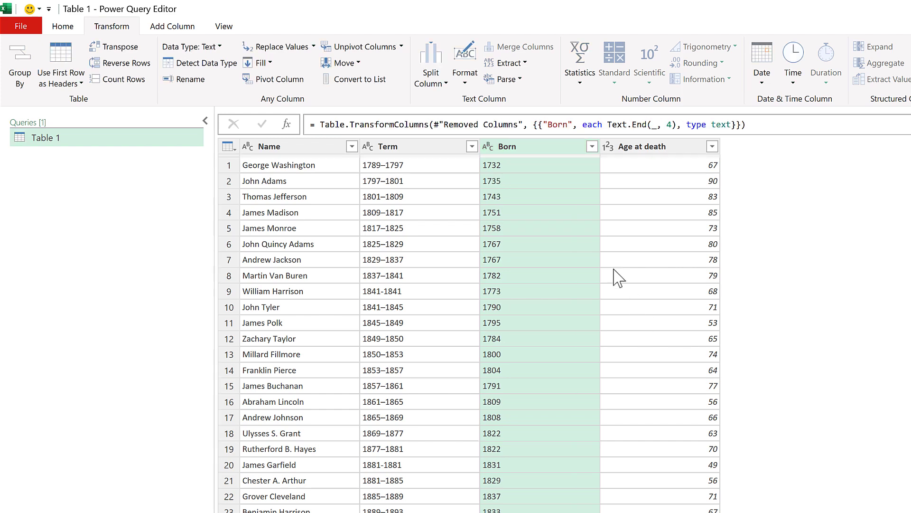
{"action": "scroll", "coordinate": [575, 254], "scroll_direction": "down", "scroll_amount": 5}
{"action": "scroll", "coordinate": [576, 254], "scroll_direction": "up", "scroll_amount": 5}
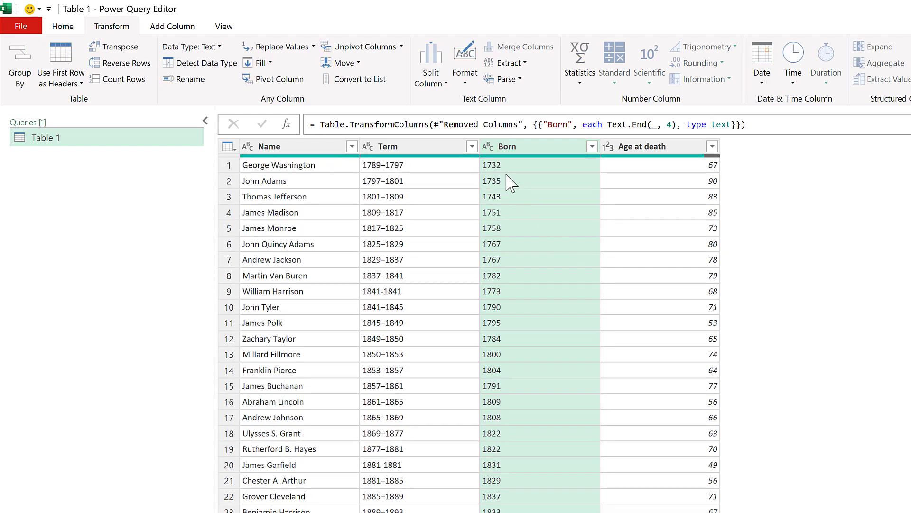
Set the Born column's data type to Whole Number
{"action": "left_click", "coordinate": [488, 147]}
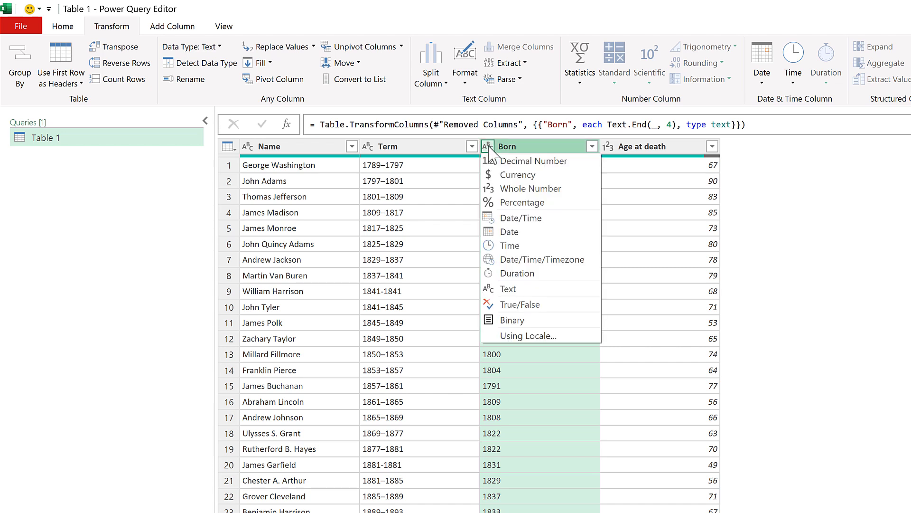
{"action": "left_click", "coordinate": [555, 190]}
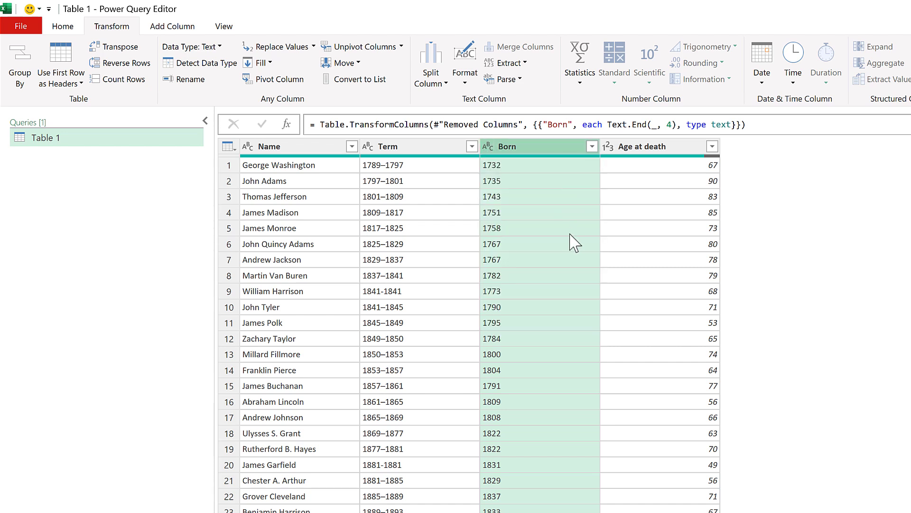
{"action": "left_click", "coordinate": [423, 147]}
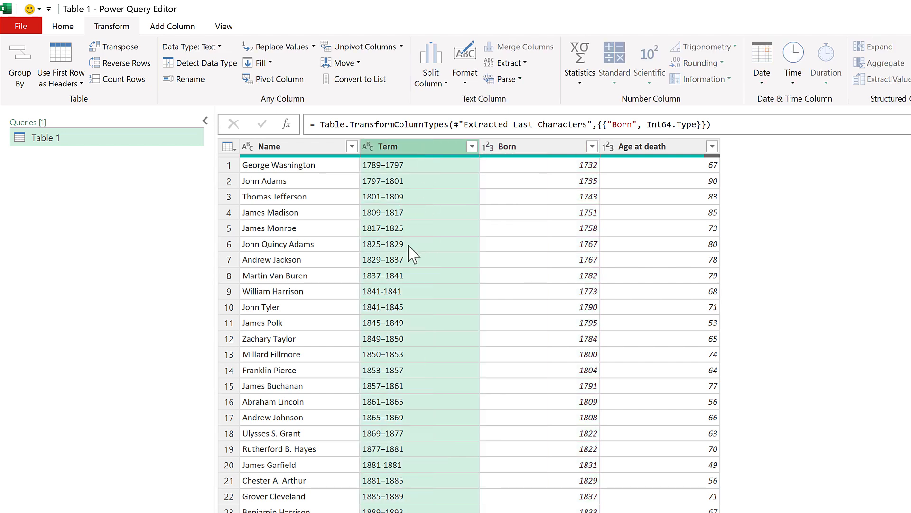
Split Term by the custom dash delimiter at each occurrence into Term.1 and Term.2
{"action": "left_click", "coordinate": [433, 81]}
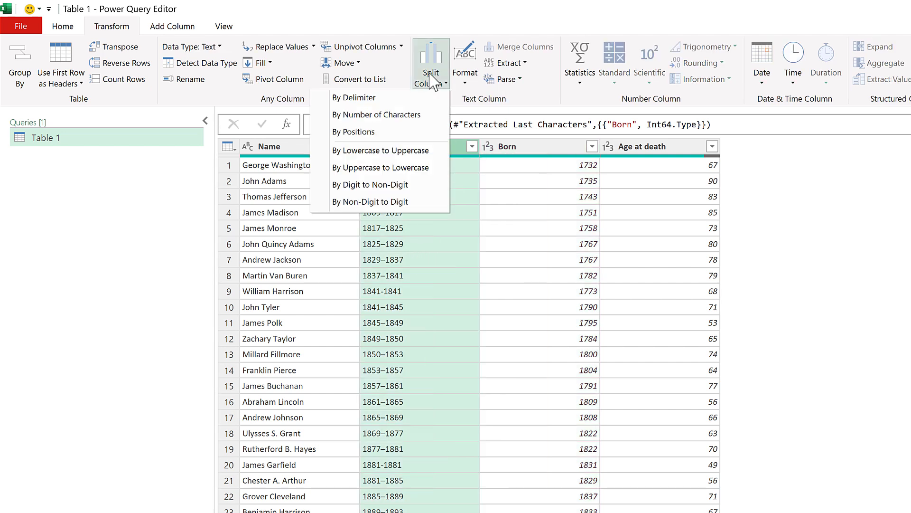
{"action": "left_click", "coordinate": [416, 98]}
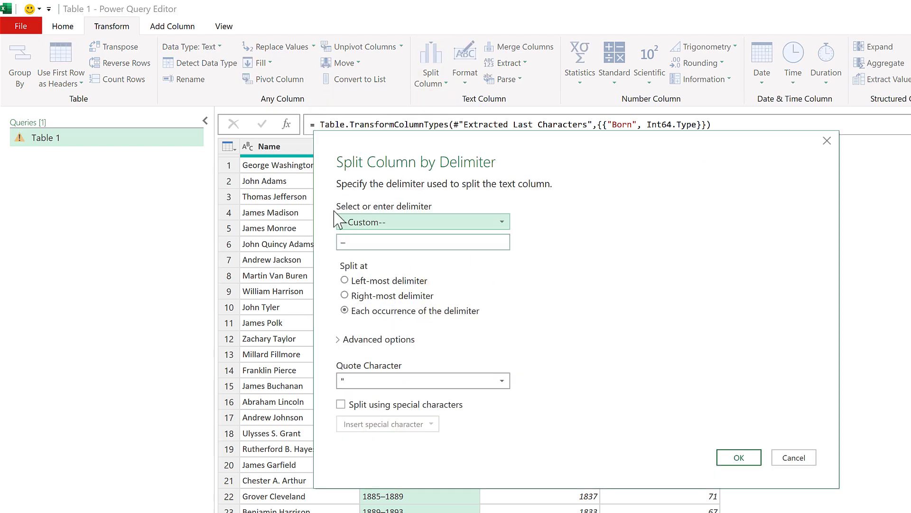
{"action": "left_click", "coordinate": [743, 459]}
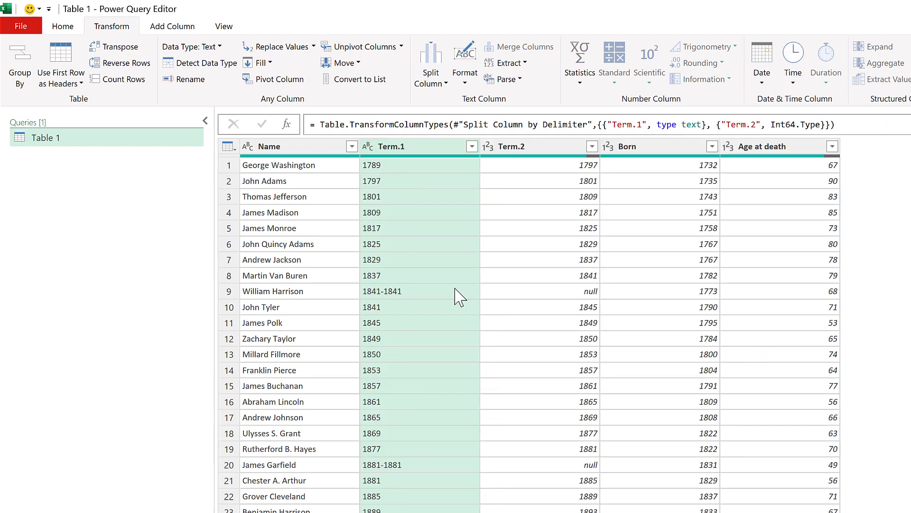
{"action": "scroll", "coordinate": [460, 296], "scroll_direction": "down", "scroll_amount": 6}
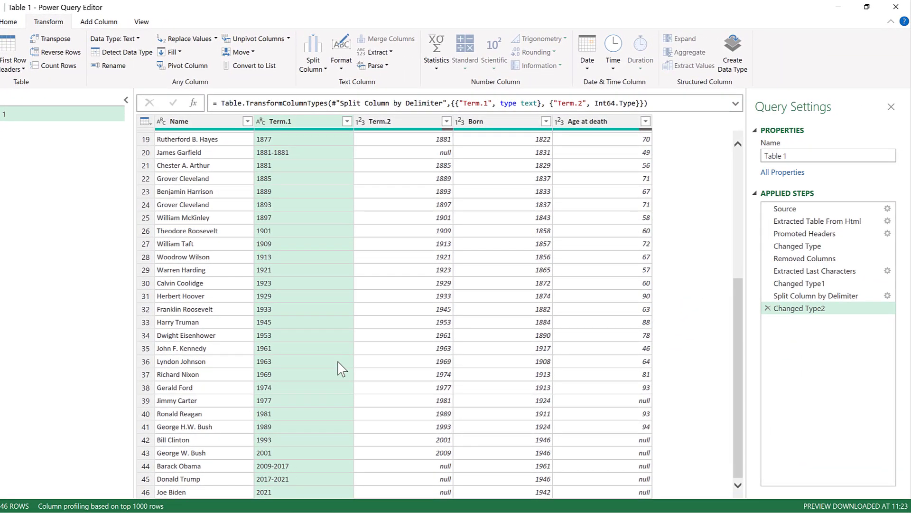
Copy the dash delimiter character from the Split Column step's formula
{"action": "scroll", "coordinate": [341, 369], "scroll_direction": "up", "scroll_amount": 6}
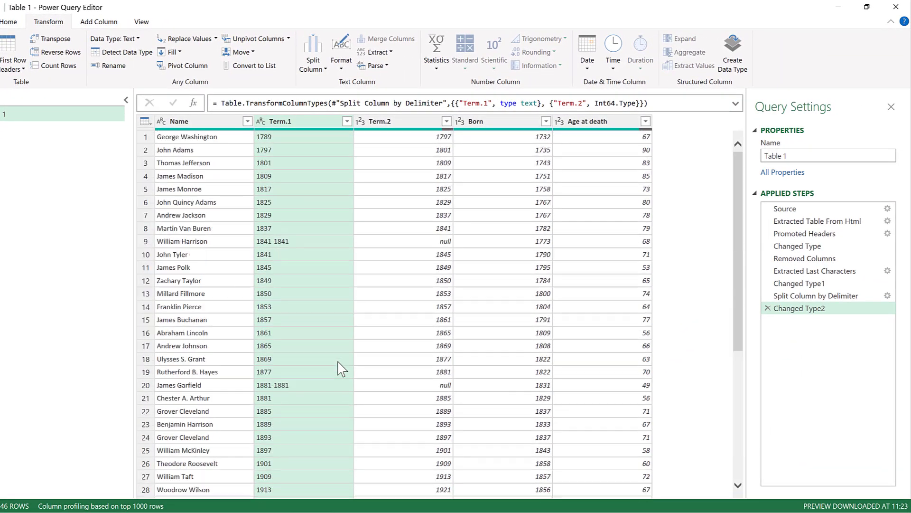
{"action": "left_click", "coordinate": [828, 297]}
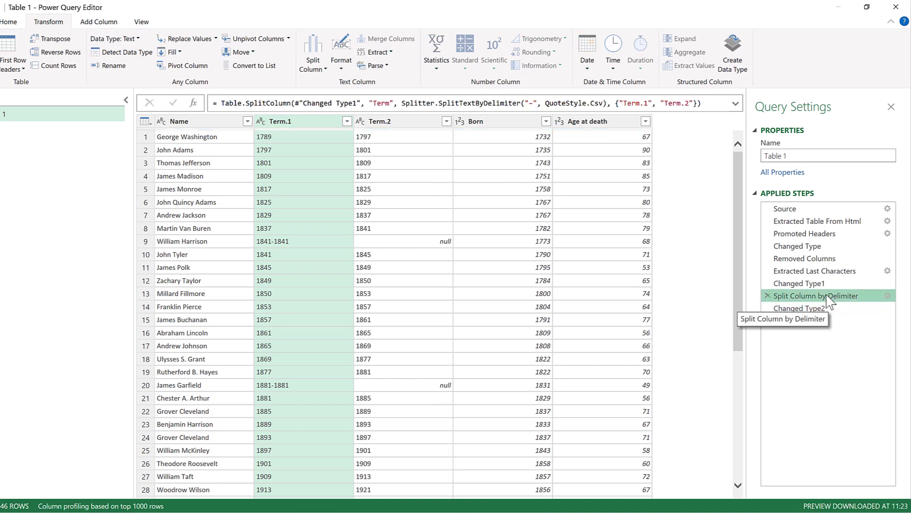
{"action": "left_click", "coordinate": [532, 104]}
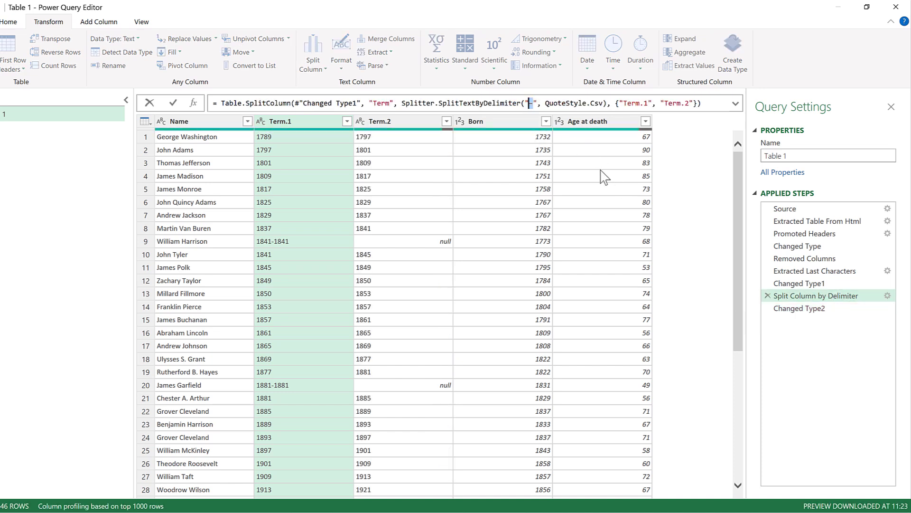
{"action": "key", "text": "ctrl+c"}
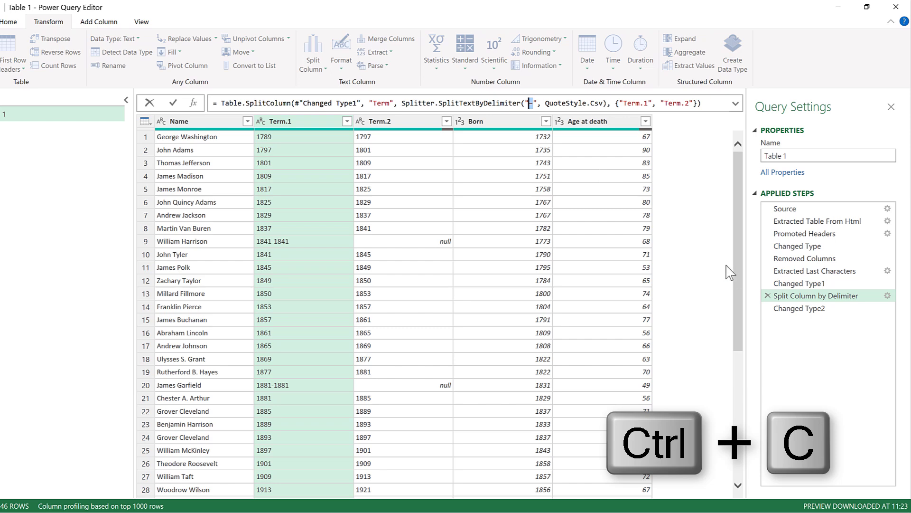
{"action": "left_click", "coordinate": [788, 292]}
Insert a Replace Values step on Term at the earlier Changed Type1 step
{"action": "left_click", "coordinate": [811, 284]}
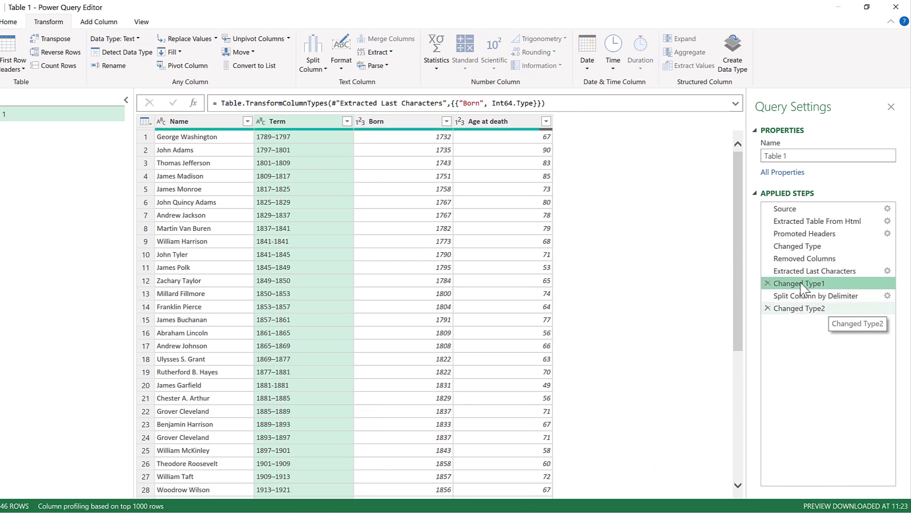
{"action": "left_click", "coordinate": [186, 39]}
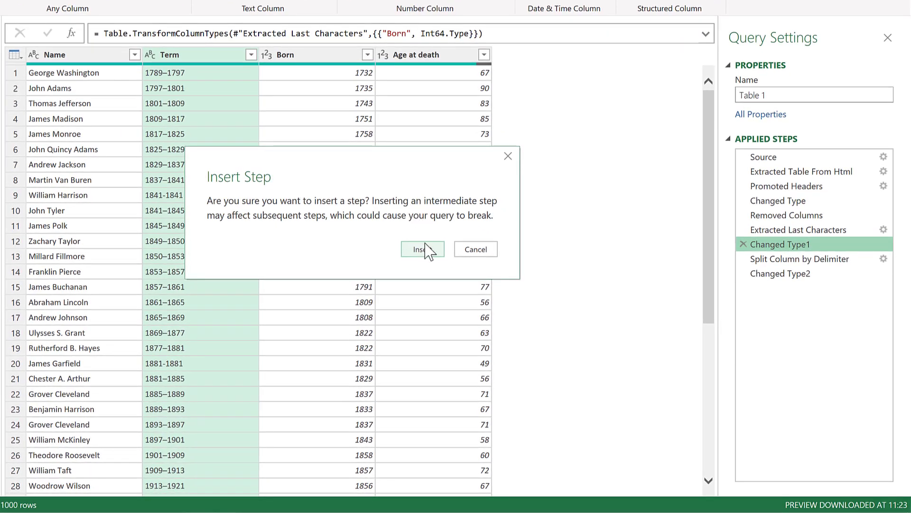
{"action": "left_click", "coordinate": [441, 252]}
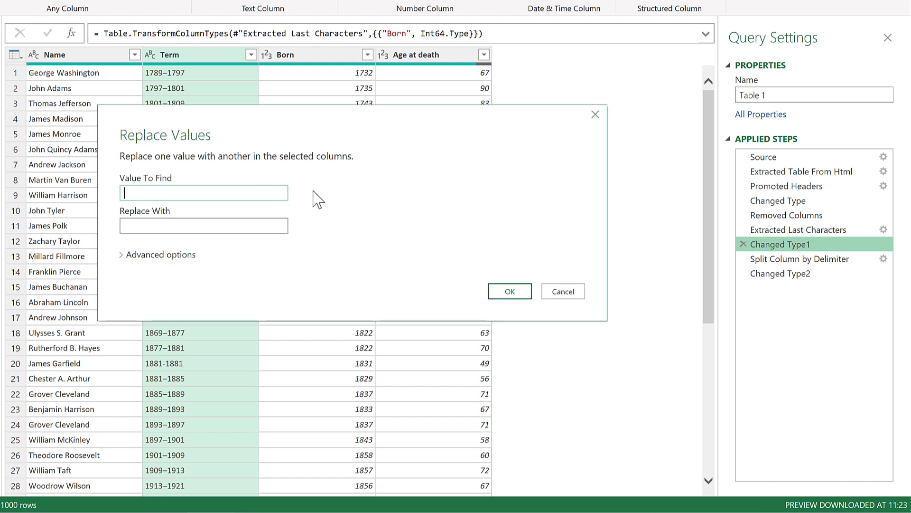
Replace Term's plain hyphens with the pasted dash, then view the final Changed Type2 step
{"action": "left_click", "coordinate": [254, 227]}
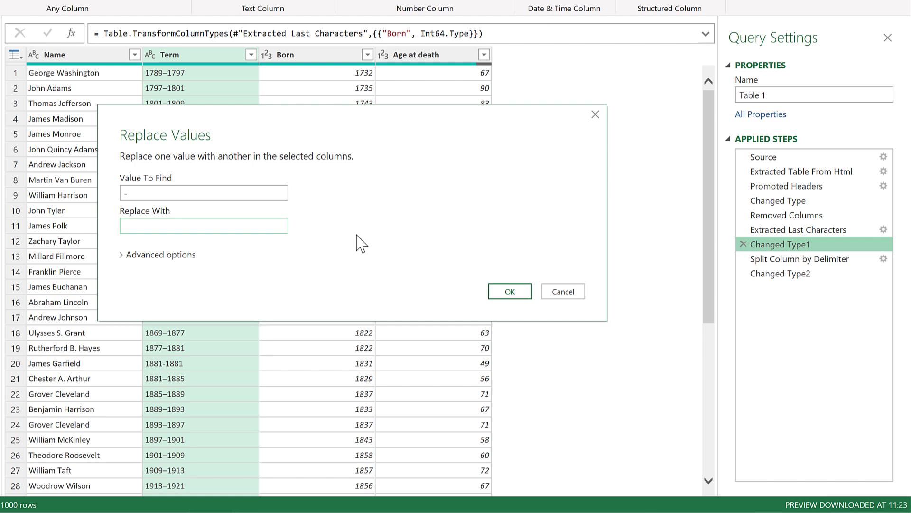
{"action": "key", "text": "ctrl+v"}
{"action": "left_click", "coordinate": [507, 293]}
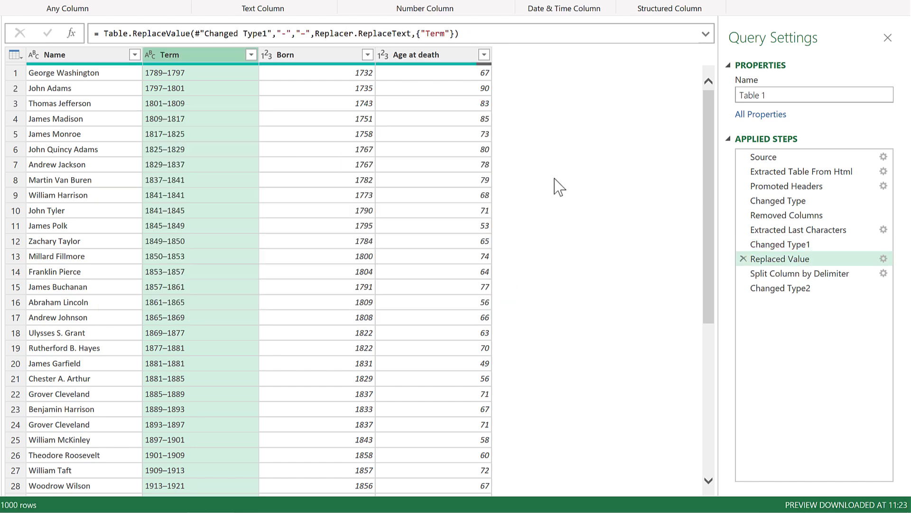
{"action": "left_click", "coordinate": [810, 288]}
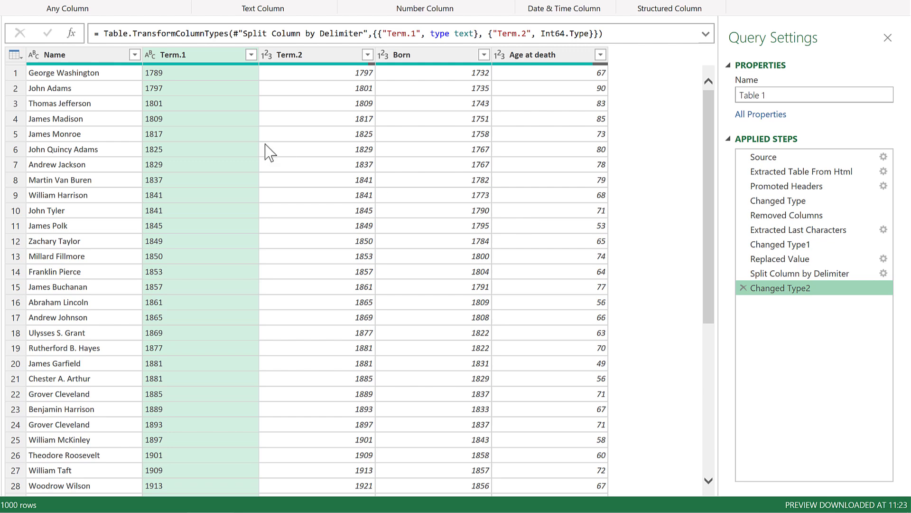
Change Term.1 to Whole Number, replacing the current type conversion
{"action": "scroll", "coordinate": [269, 152], "scroll_direction": "down", "scroll_amount": 6}
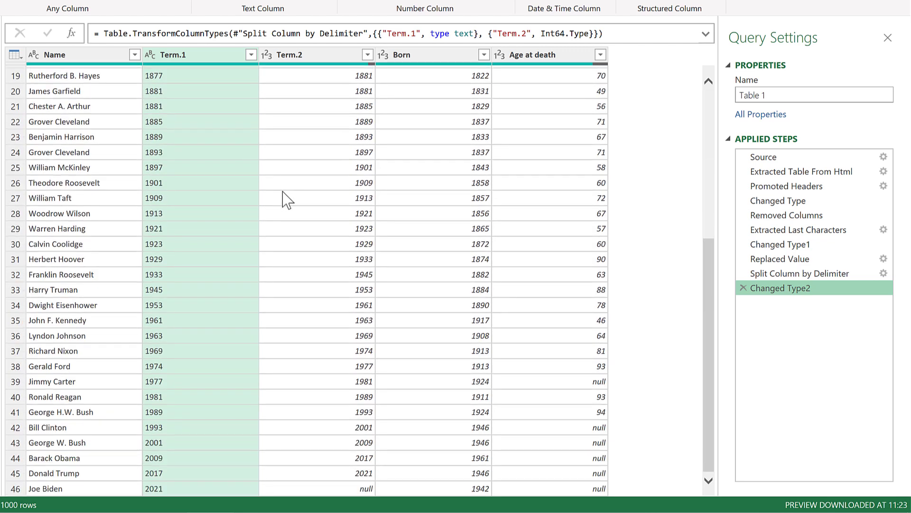
{"action": "scroll", "coordinate": [290, 256], "scroll_direction": "up", "scroll_amount": 6}
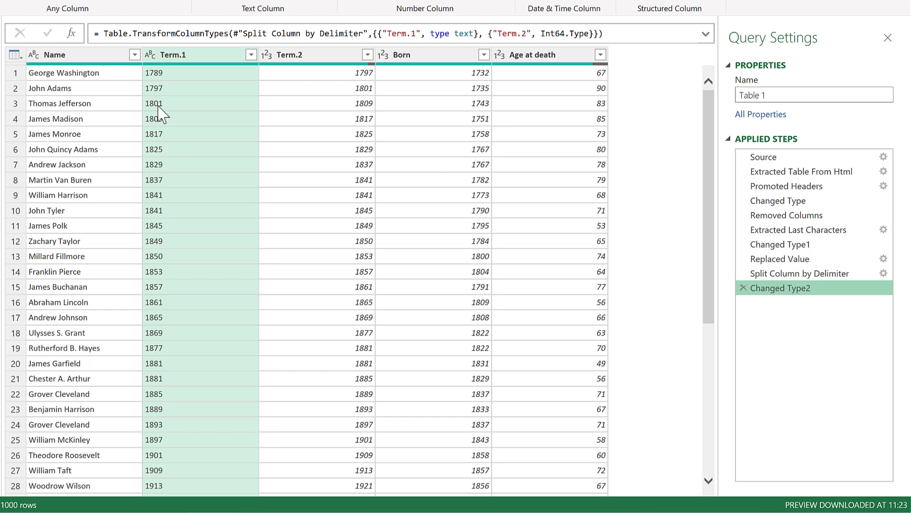
{"action": "left_click", "coordinate": [150, 55]}
{"action": "left_click", "coordinate": [190, 94]}
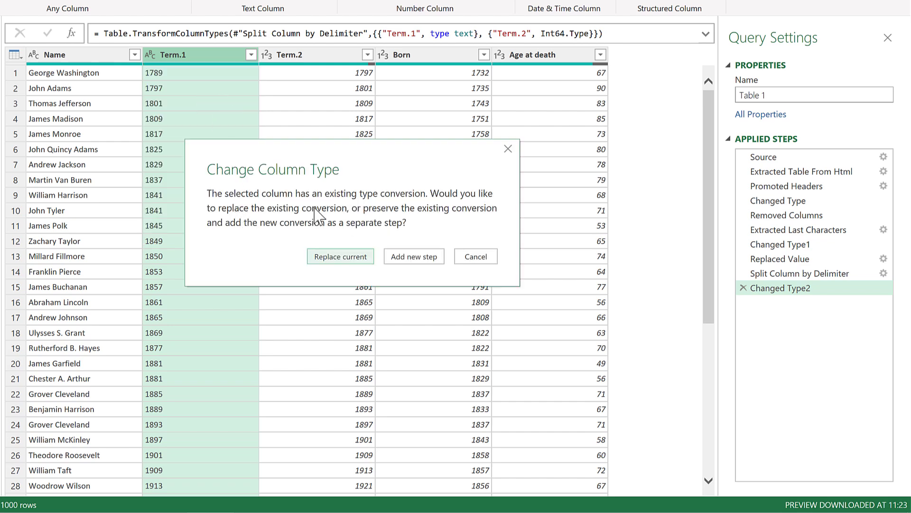
{"action": "left_click", "coordinate": [354, 257]}
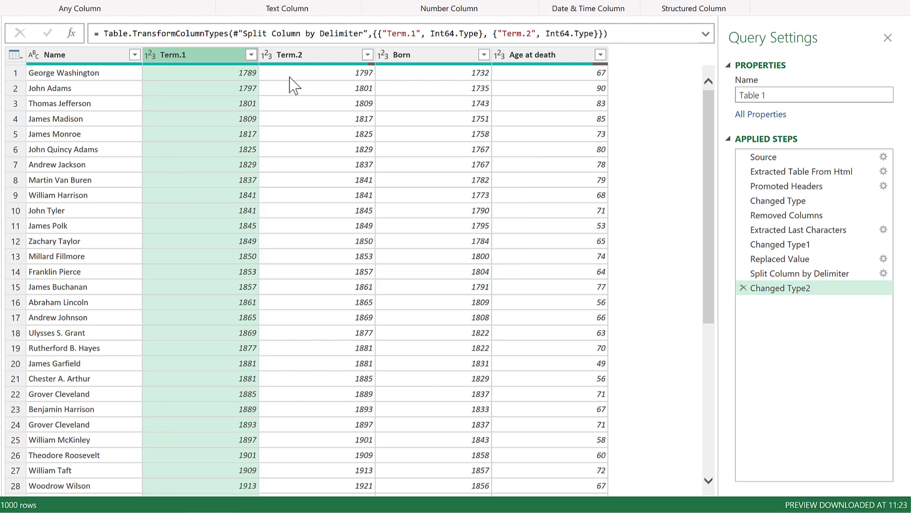
{"action": "left_click", "coordinate": [298, 59]}
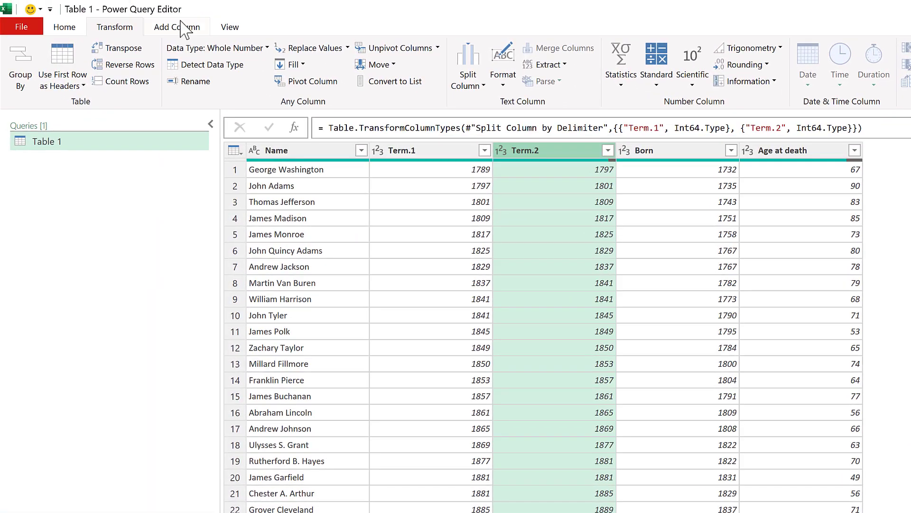
Add a Subtraction column that subtracts the Term.1 column from Term.2
{"action": "left_click", "coordinate": [116, 2]}
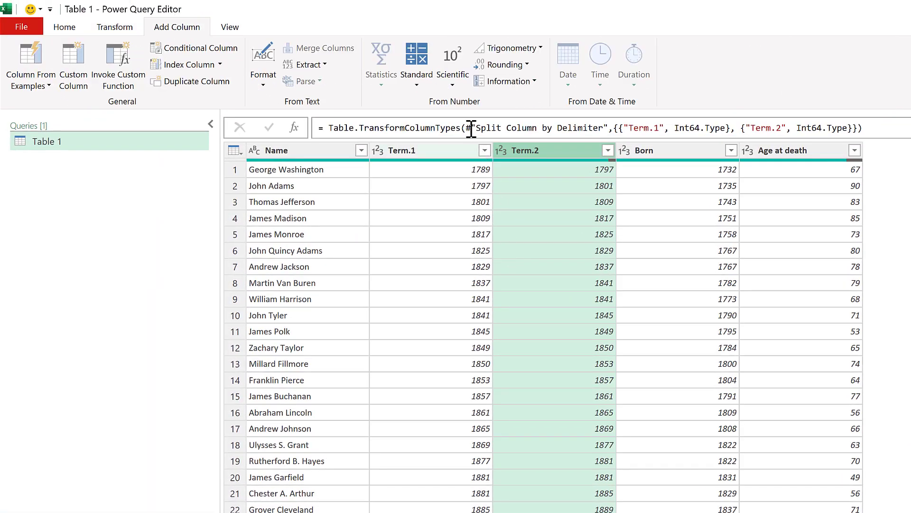
{"action": "left_click", "coordinate": [421, 75]}
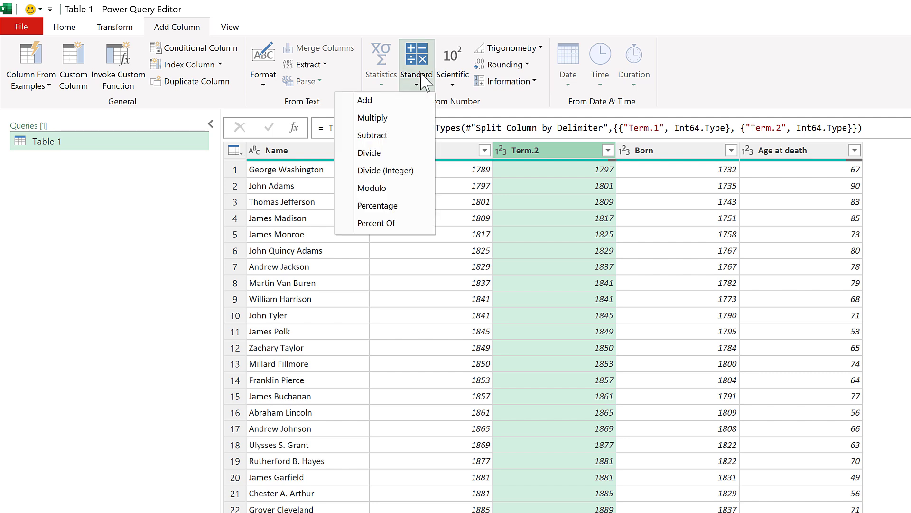
{"action": "left_click", "coordinate": [399, 136]}
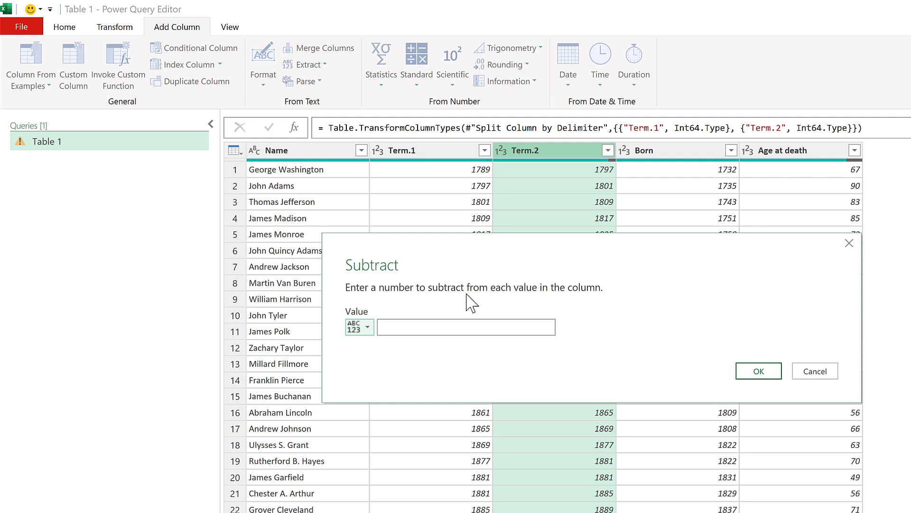
{"action": "left_click", "coordinate": [363, 327]}
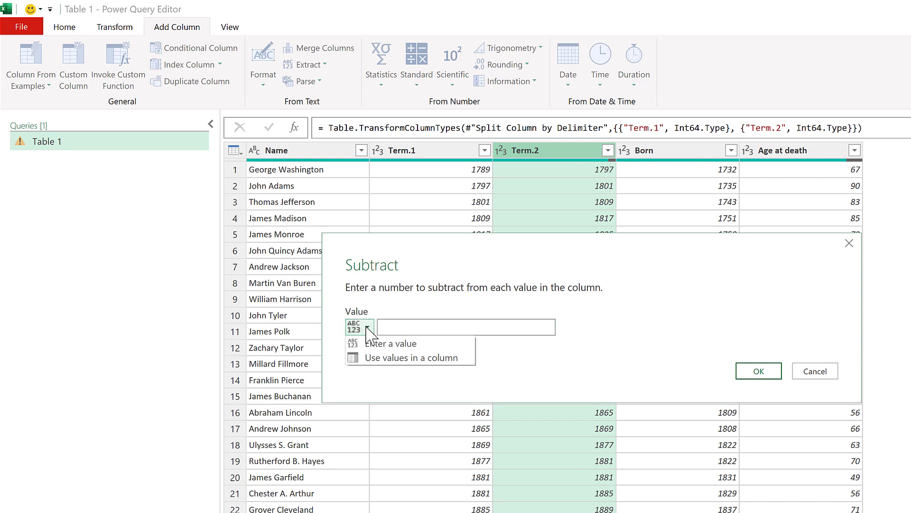
{"action": "left_click", "coordinate": [424, 360]}
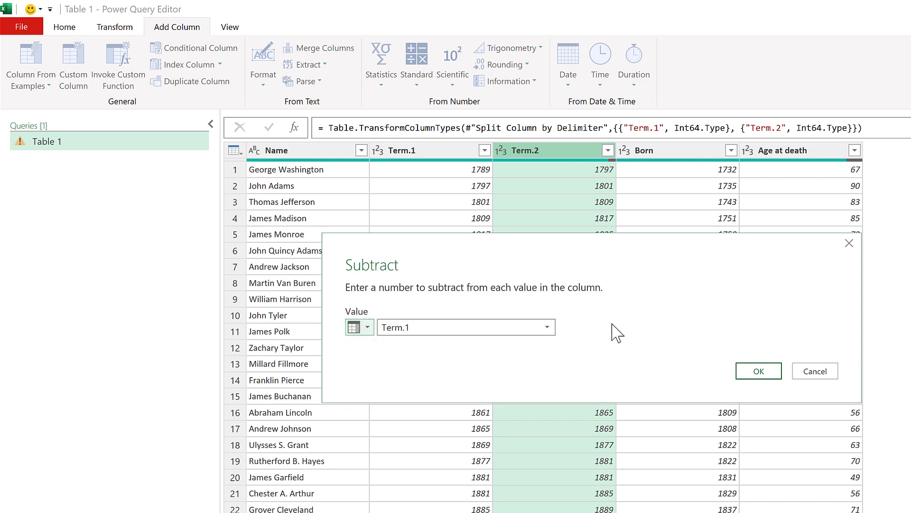
{"action": "left_click", "coordinate": [546, 329]}
{"action": "left_click", "coordinate": [546, 342]}
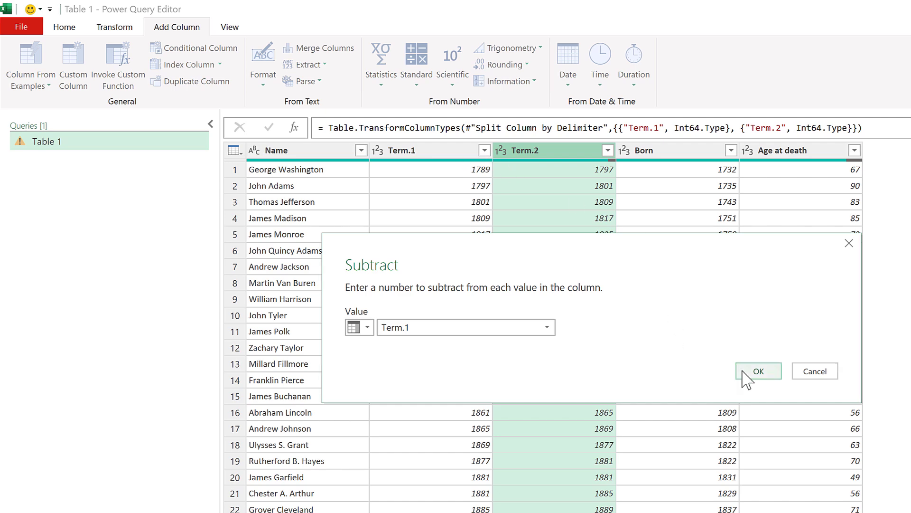
{"action": "left_click", "coordinate": [758, 372]}
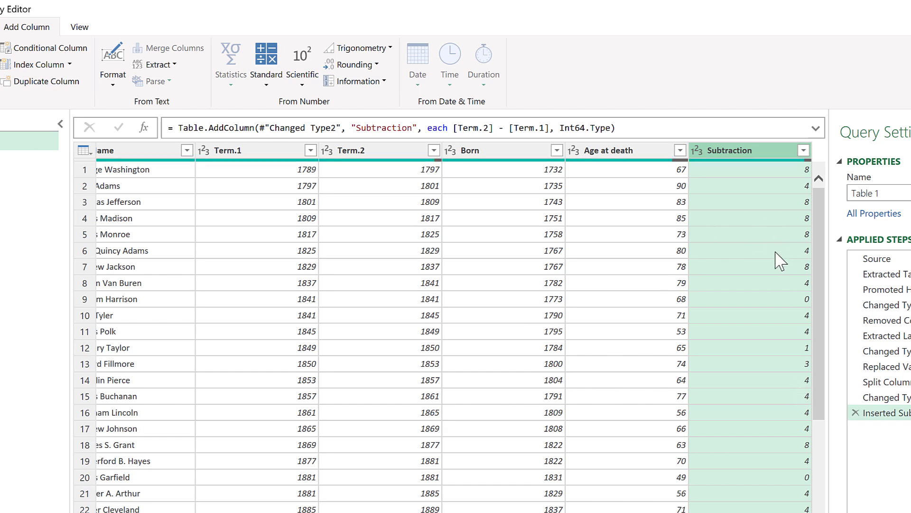
Delete the Term.2 column and move Term.1 next to the Subtraction column
{"action": "left_click", "coordinate": [379, 152]}
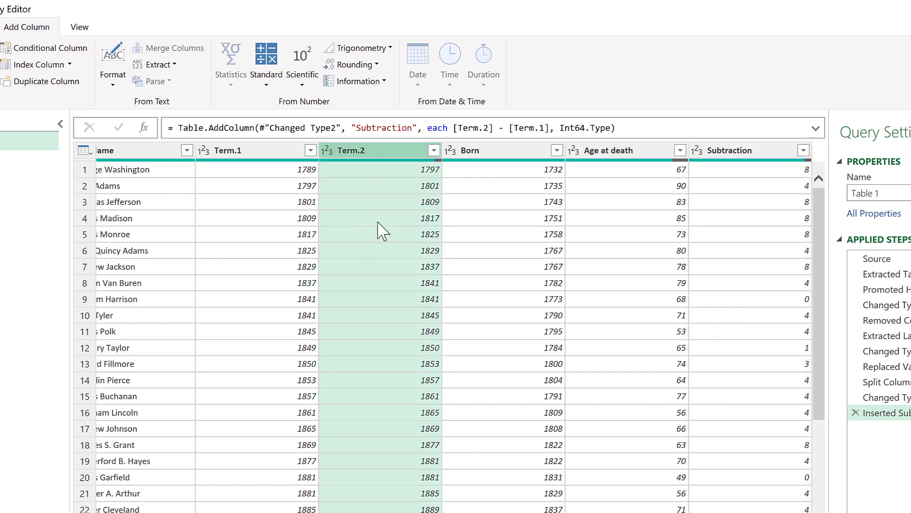
{"action": "key", "text": "Delete"}
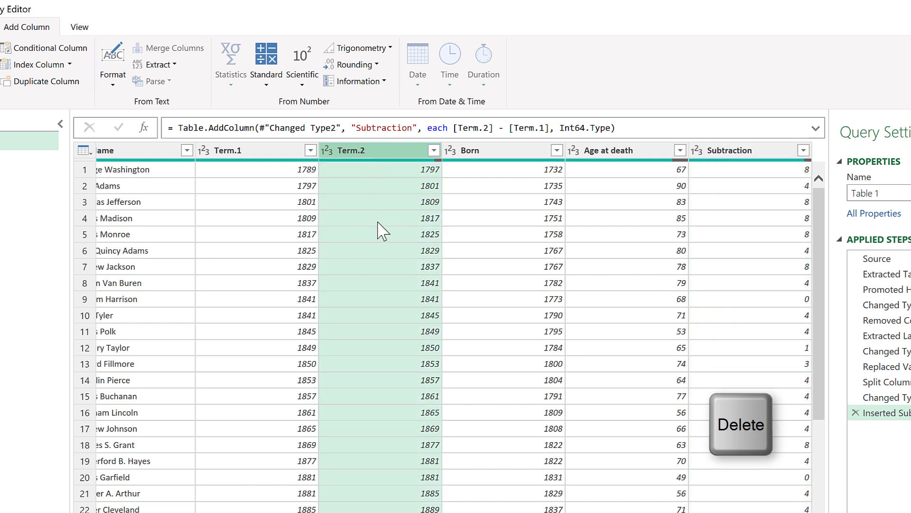
{"action": "left_click_drag", "start_coordinate": [270, 156], "coordinate": [605, 168]}
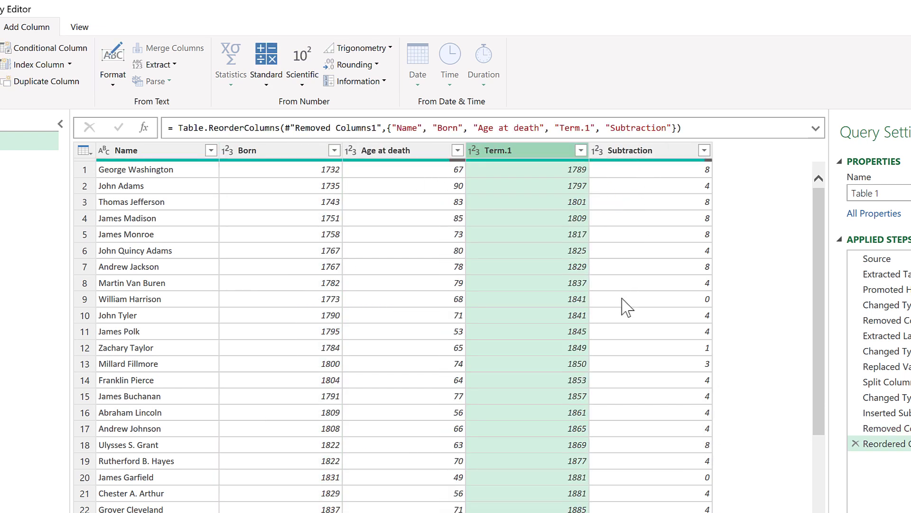
Rename Age at death to Lifetime and Term.1 to Start term
{"action": "left_click", "coordinate": [390, 157]}
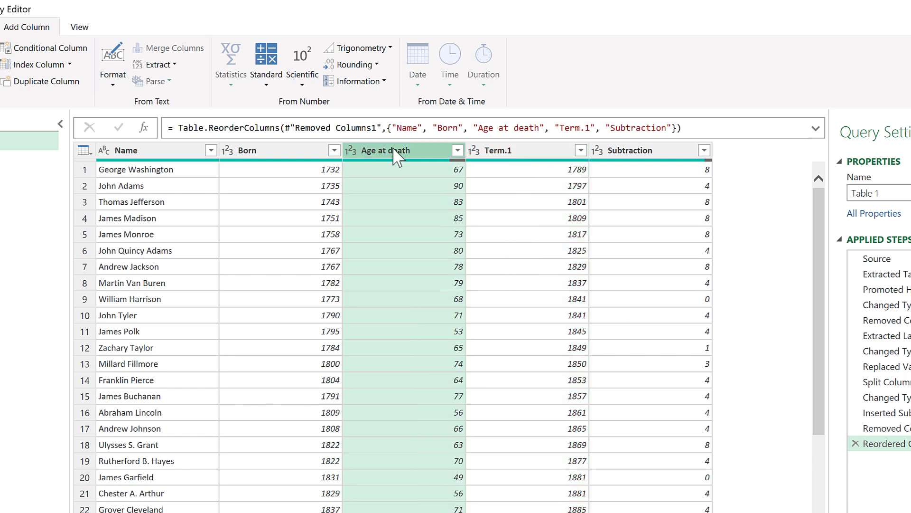
{"action": "double_click", "coordinate": [394, 150]}
{"action": "type", "text": "Lifetime"}
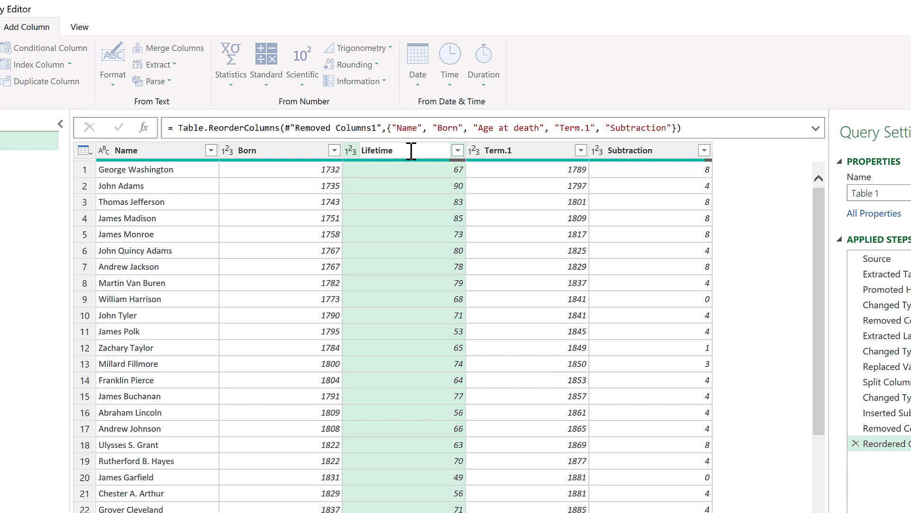
{"action": "left_click", "coordinate": [505, 158]}
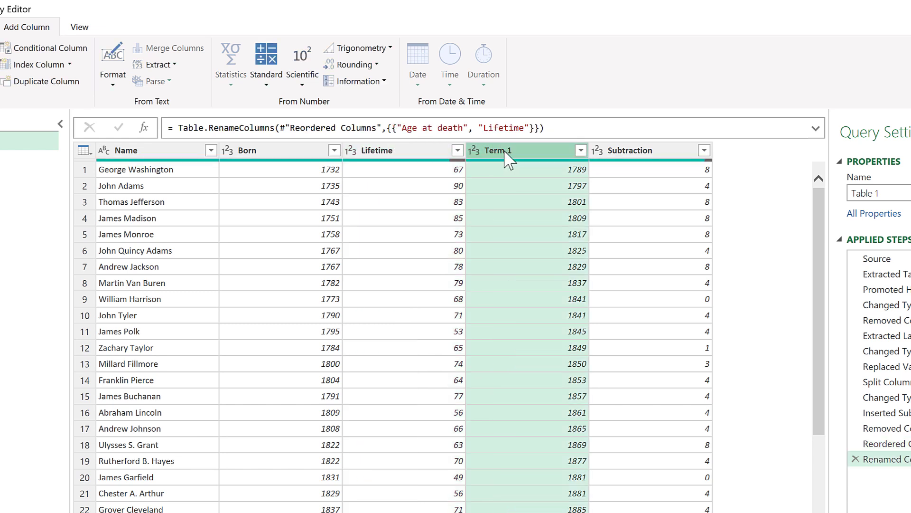
{"action": "double_click", "coordinate": [505, 152]}
{"action": "type", "text": "Start"}
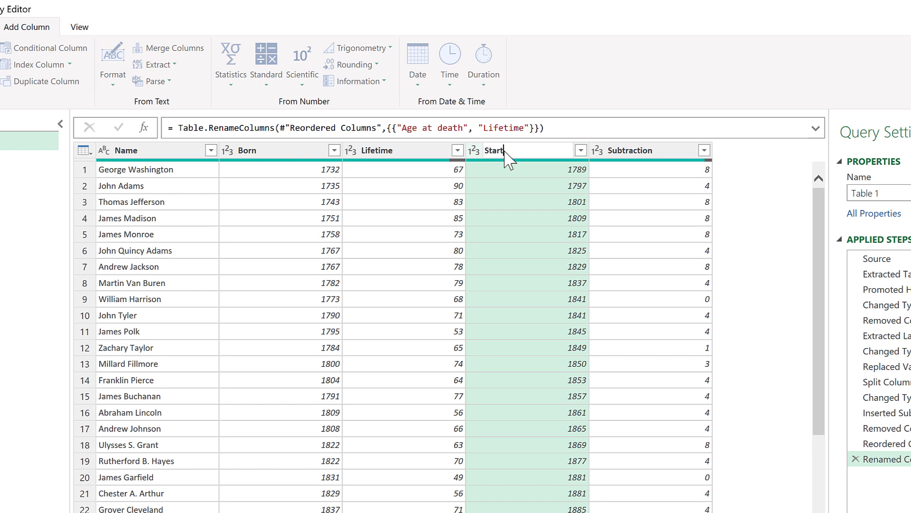
{"action": "type", "text": " term"}
{"action": "key", "text": "Return"}
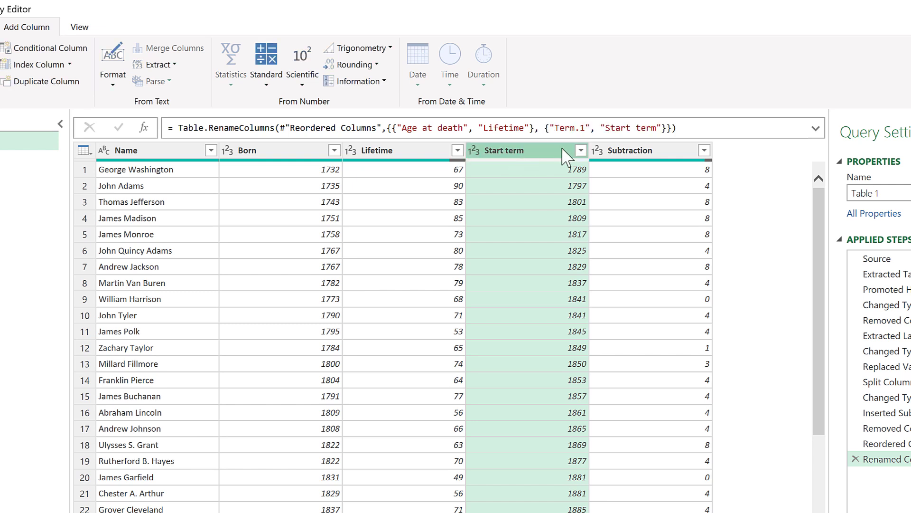
Rename the Subtraction column to Presidential term
{"action": "left_click", "coordinate": [640, 155]}
{"action": "double_click", "coordinate": [640, 152]}
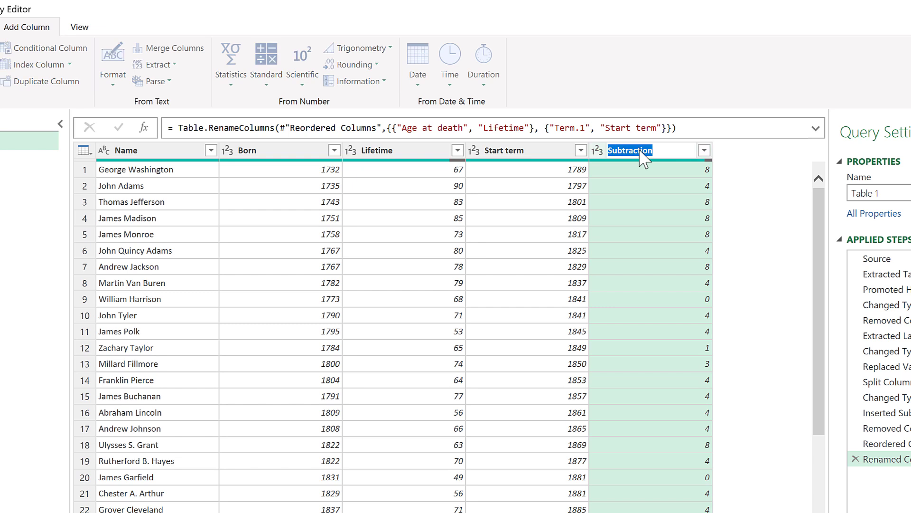
{"action": "type", "text": "Preside"}
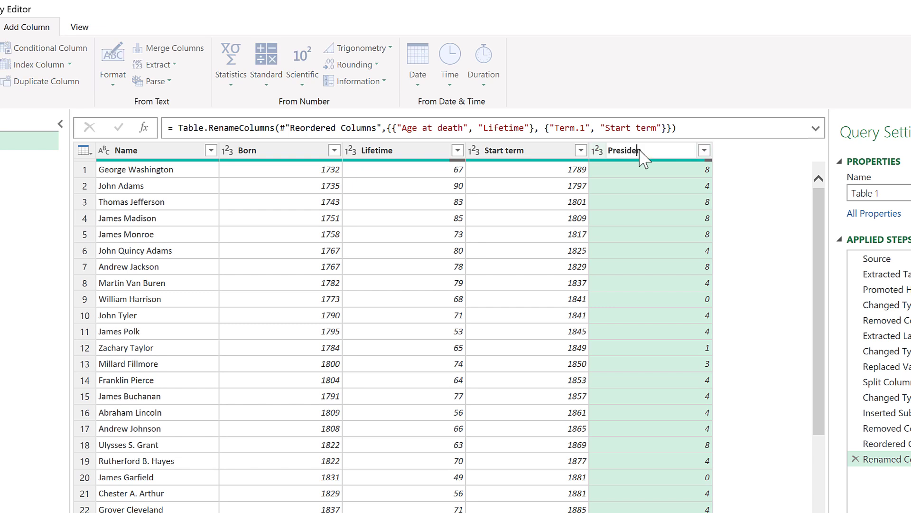
{"action": "type", "text": "ntial term"}
{"action": "key", "text": "Return"}
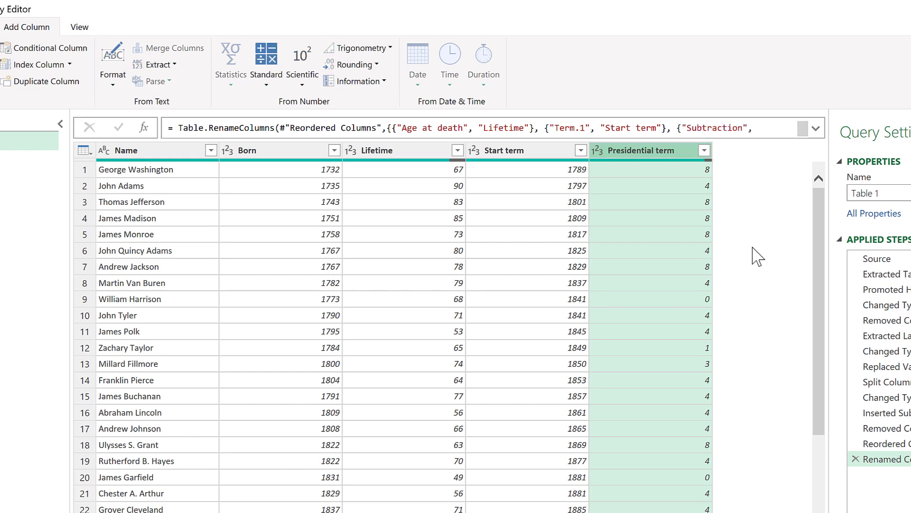
{"action": "scroll", "coordinate": [730, 235], "scroll_direction": "down", "scroll_amount": 6}
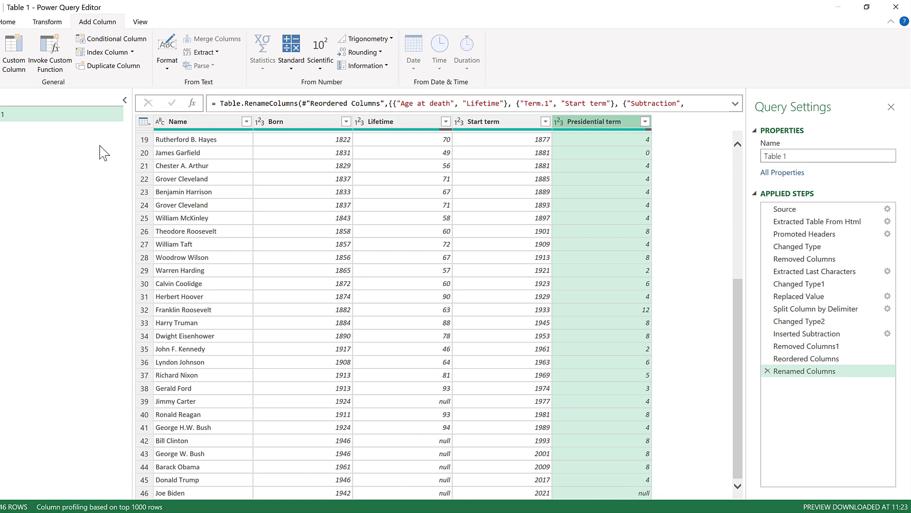
Replace null with 4 in the Presidential term column
{"action": "left_click", "coordinate": [48, 22]}
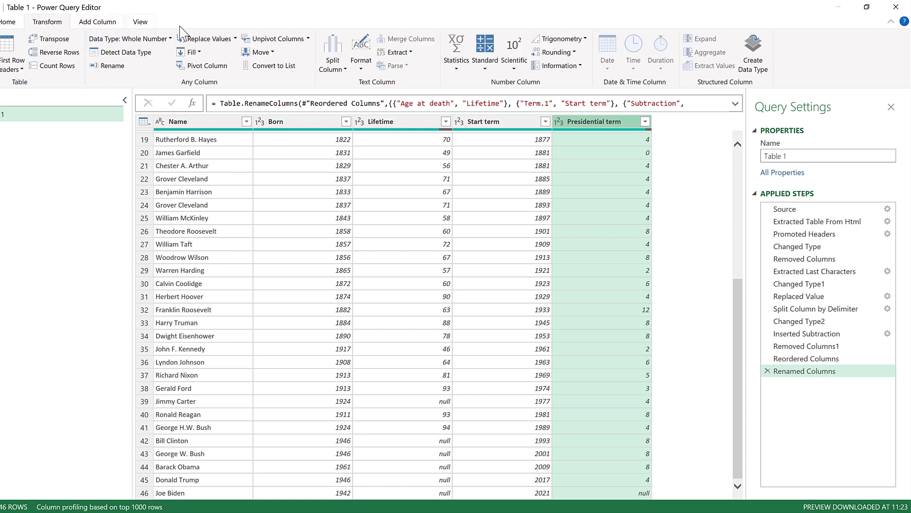
{"action": "left_click", "coordinate": [208, 42]}
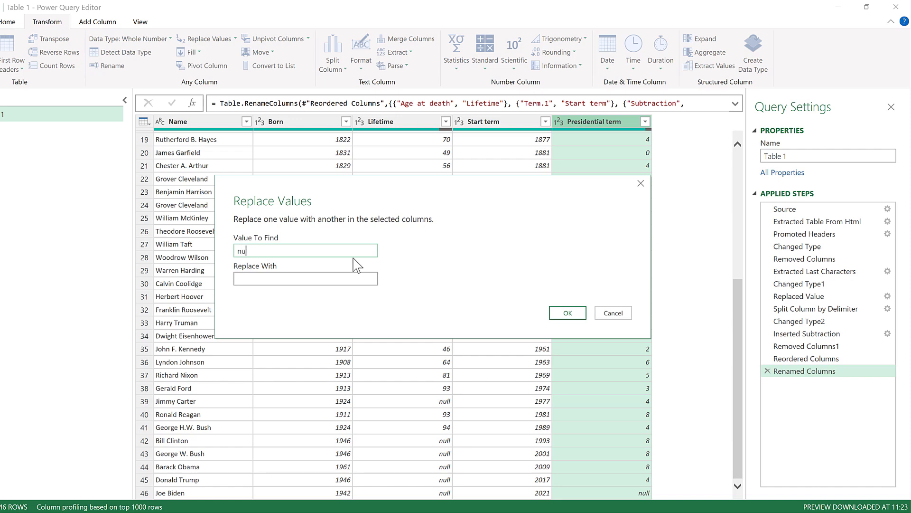
{"action": "left_click", "coordinate": [349, 278]}
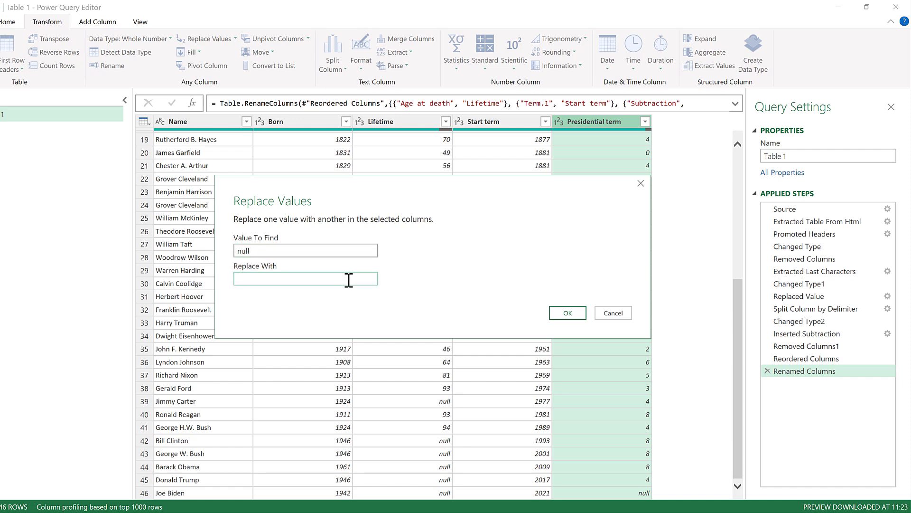
{"action": "type", "text": "4"}
{"action": "left_click", "coordinate": [568, 314]}
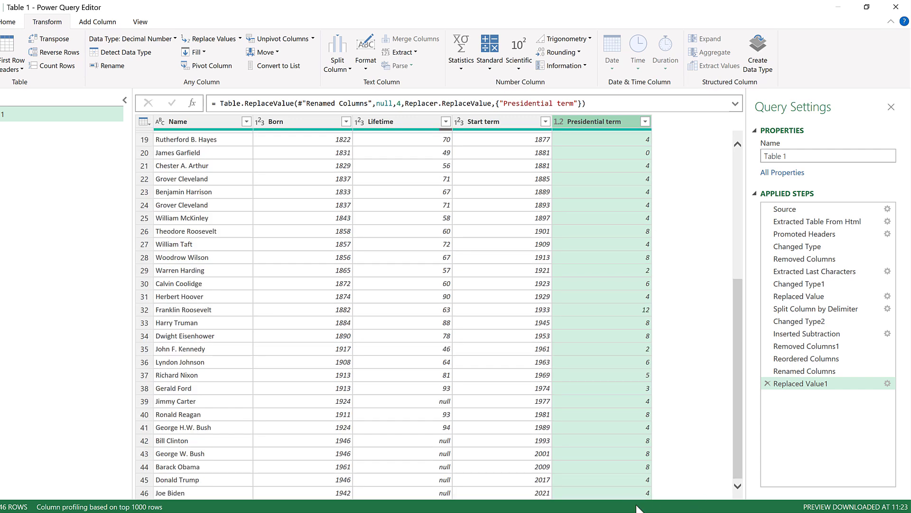
Replace null with 1 in the Lifetime column
{"action": "left_click", "coordinate": [412, 124]}
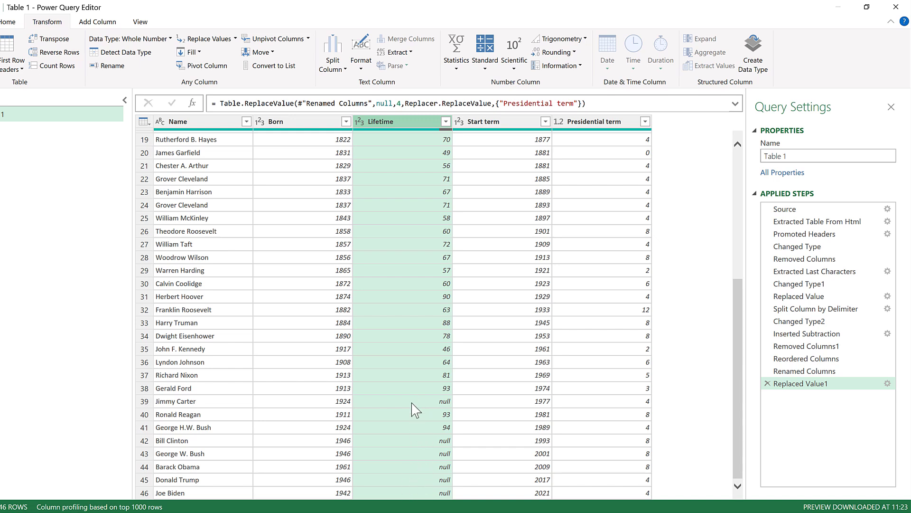
{"action": "left_click", "coordinate": [214, 40]}
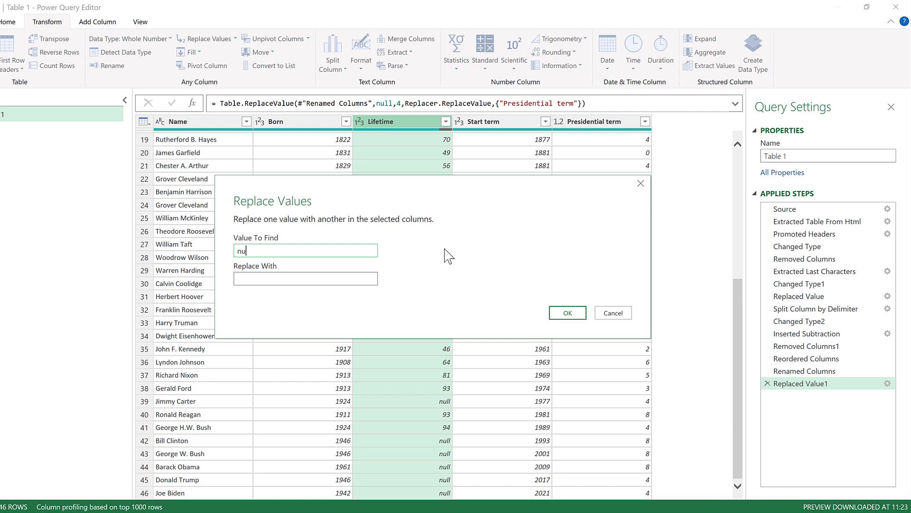
{"action": "left_click", "coordinate": [314, 278]}
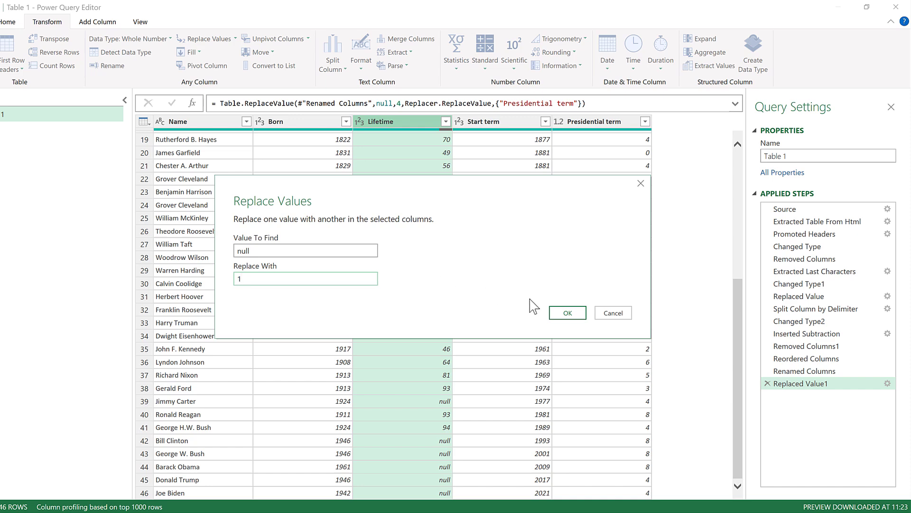
{"action": "left_click", "coordinate": [566, 314]}
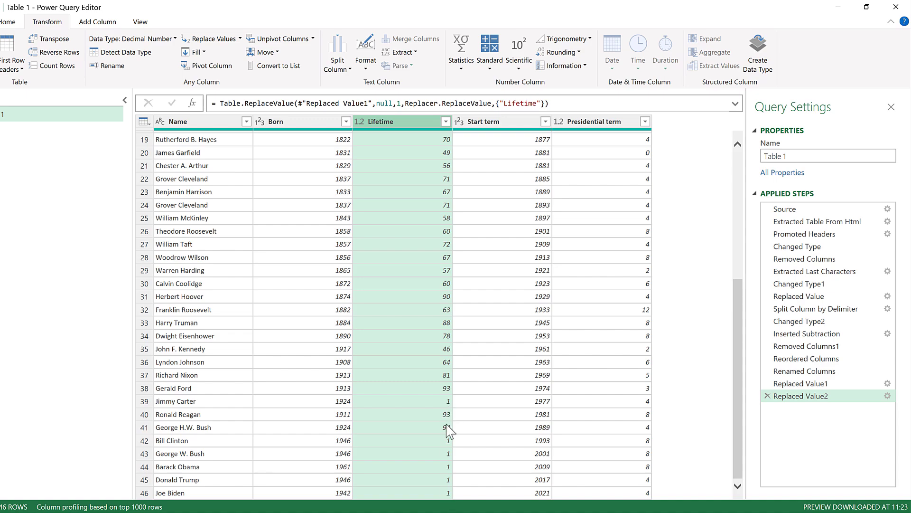
Change the Lifetime replacement value in the formula from 1 to each 2024 - [Born]
{"action": "left_click", "coordinate": [385, 102]}
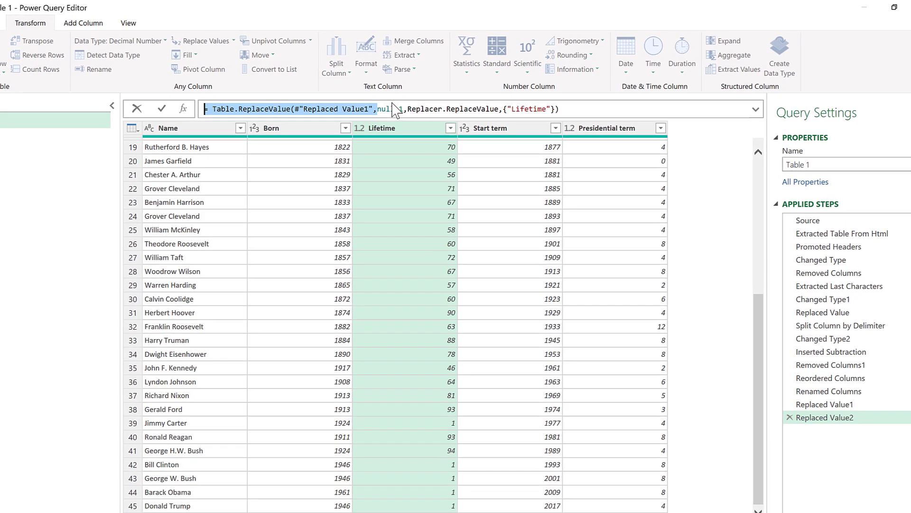
{"action": "double_click", "coordinate": [385, 103]}
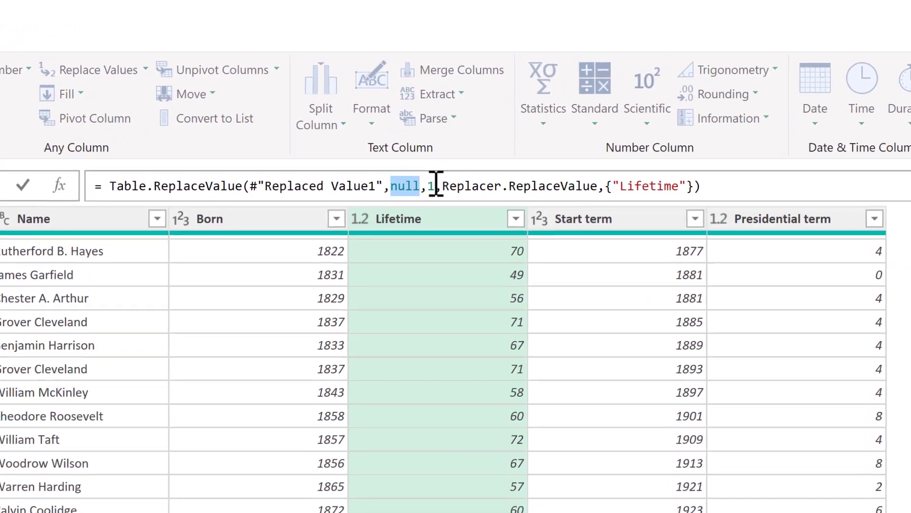
{"action": "double_click", "coordinate": [427, 175]}
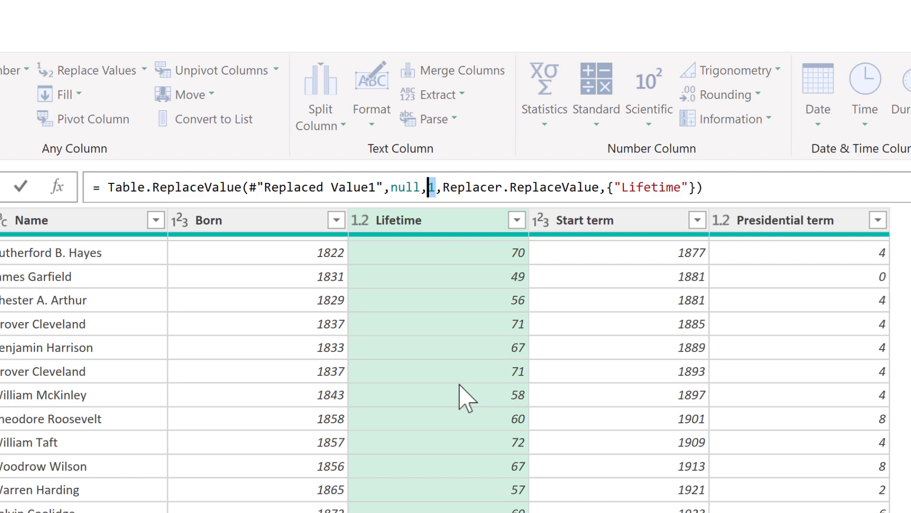
{"action": "type", "text": "each "}
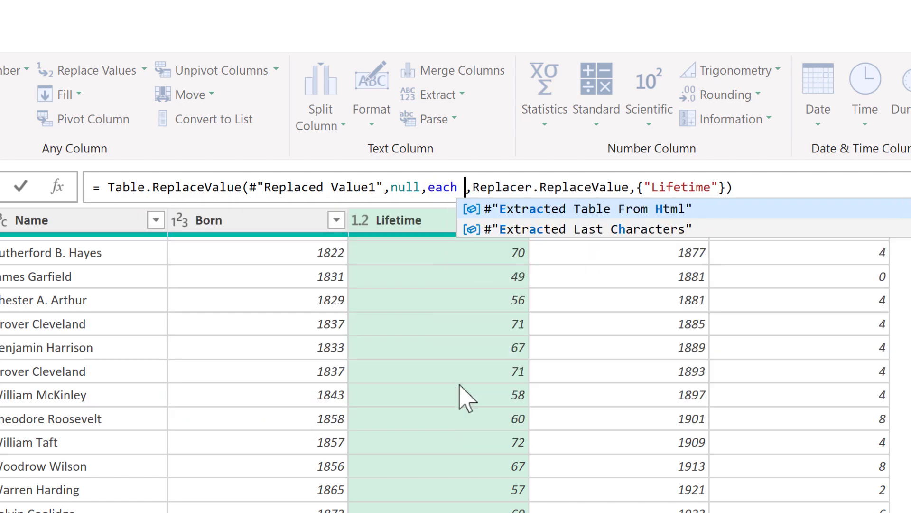
{"action": "type", "text": "2024 "}
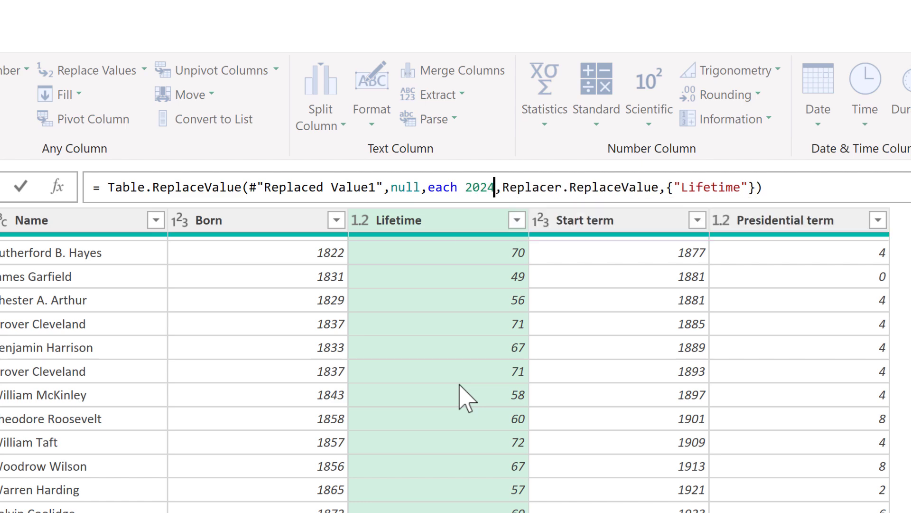
{"action": "type", "text": "- "}
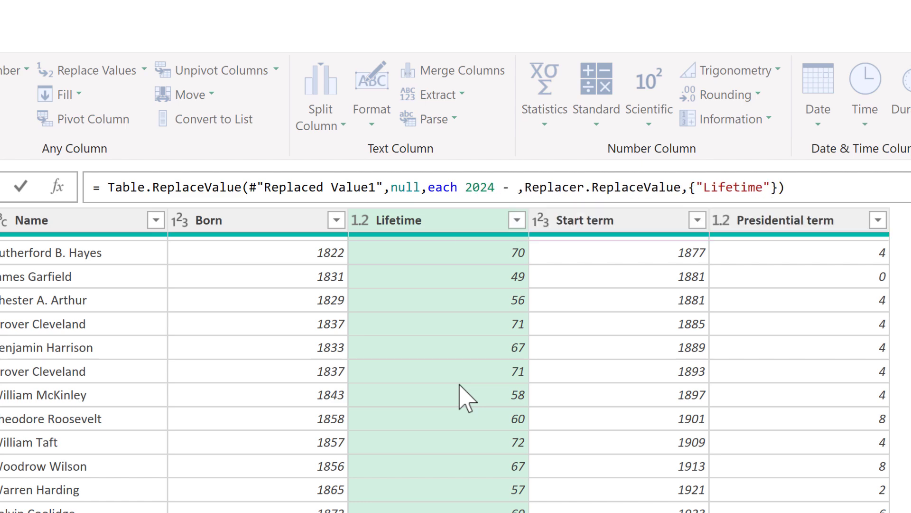
{"action": "type", "text": "[Born"}
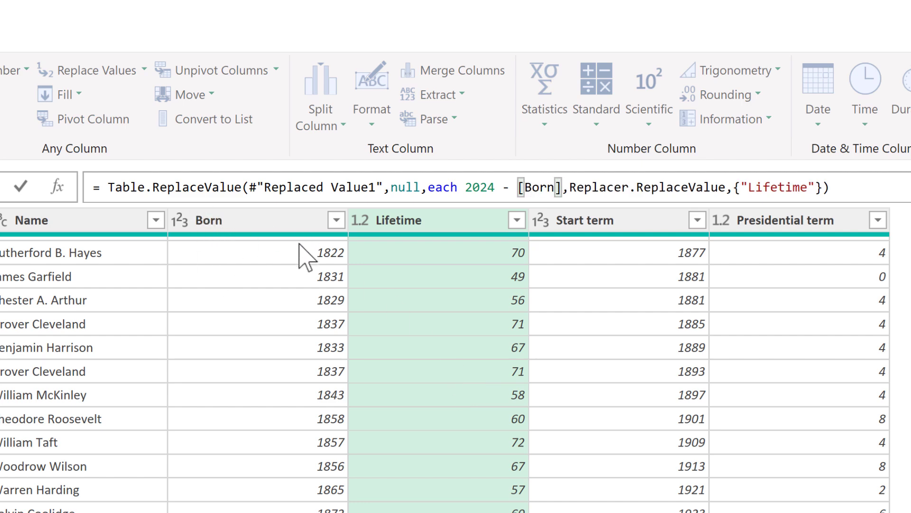
{"action": "double_click", "coordinate": [478, 187]}
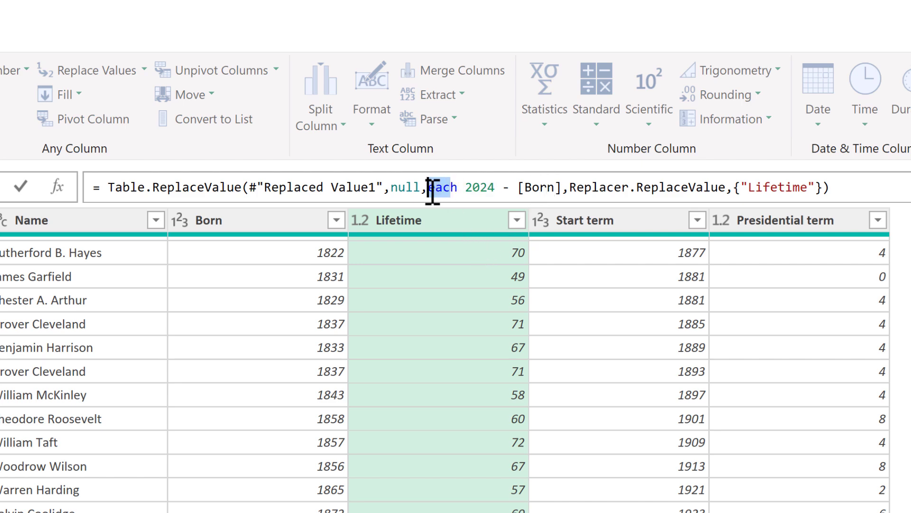
{"action": "left_click_drag", "start_coordinate": [429, 187], "coordinate": [457, 185]}
{"action": "left_click", "coordinate": [872, 188]}
{"action": "key", "text": "Return"}
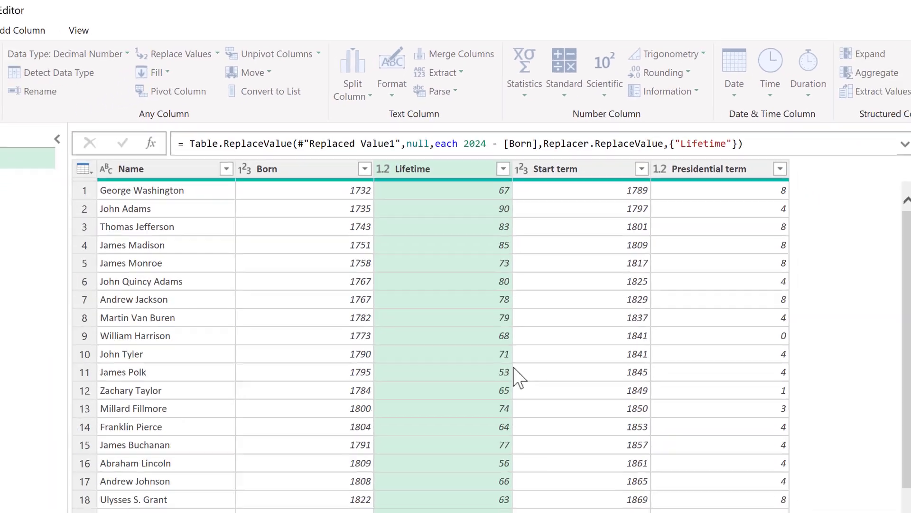
Close the Power Query Editor and load the query into the workbook
{"action": "scroll", "coordinate": [470, 276], "scroll_direction": "down", "scroll_amount": 4}
{"action": "scroll", "coordinate": [468, 268], "scroll_direction": "down", "scroll_amount": 5}
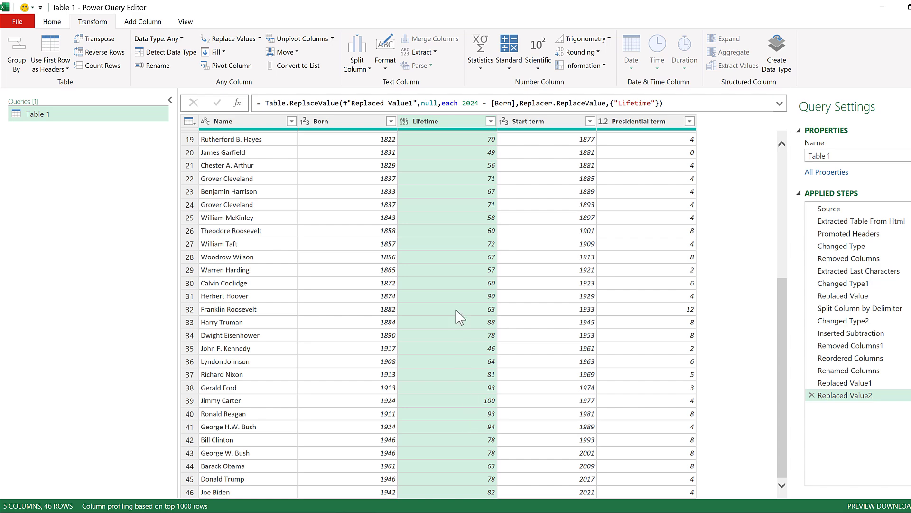
{"action": "scroll", "coordinate": [459, 316], "scroll_direction": "up", "scroll_amount": 6}
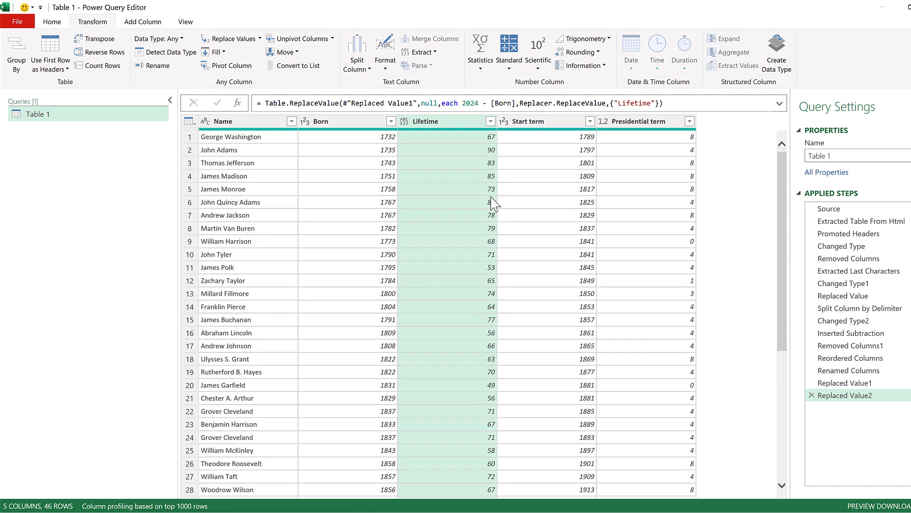
{"action": "left_click", "coordinate": [52, 21]}
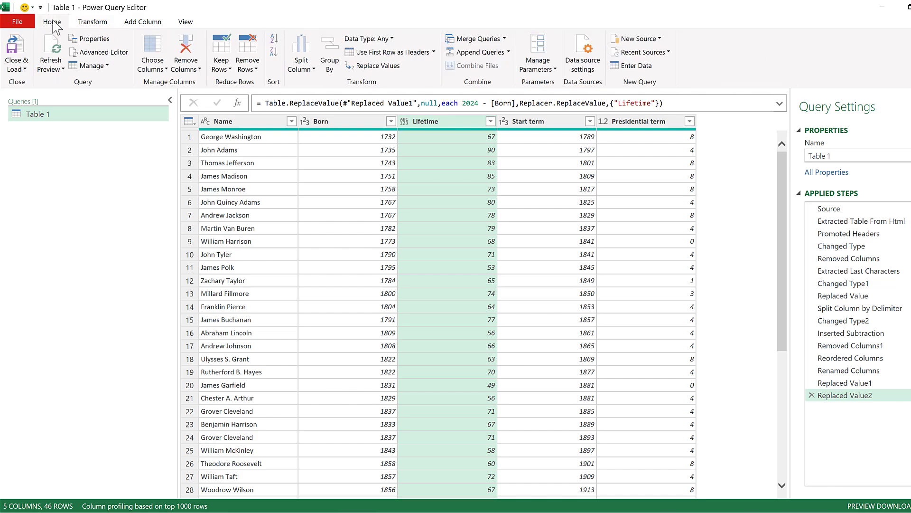
{"action": "left_click", "coordinate": [15, 46]}
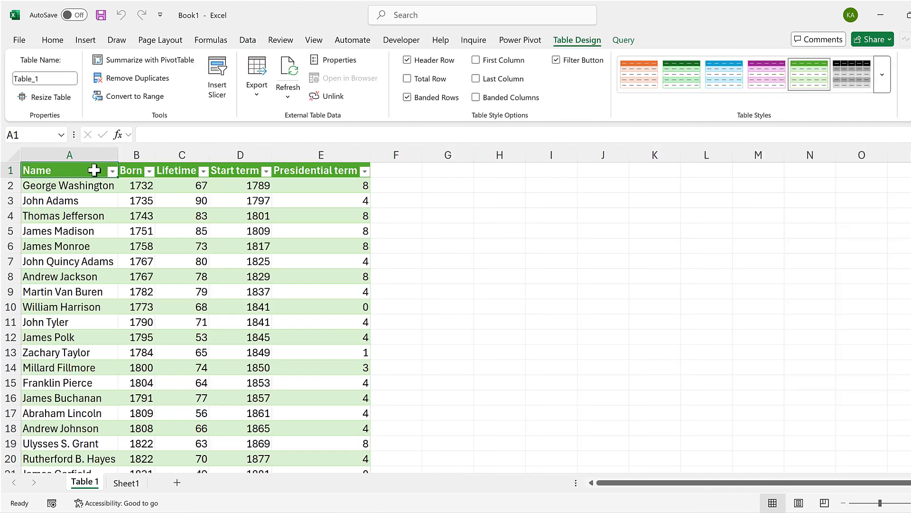
Insert a stacked bar chart of Name, Born and Lifetime, placed beside the table and enlarged
{"action": "left_click_drag", "start_coordinate": [90, 168], "coordinate": [163, 165]}
{"action": "key", "text": "ctrl+shift+Down"}
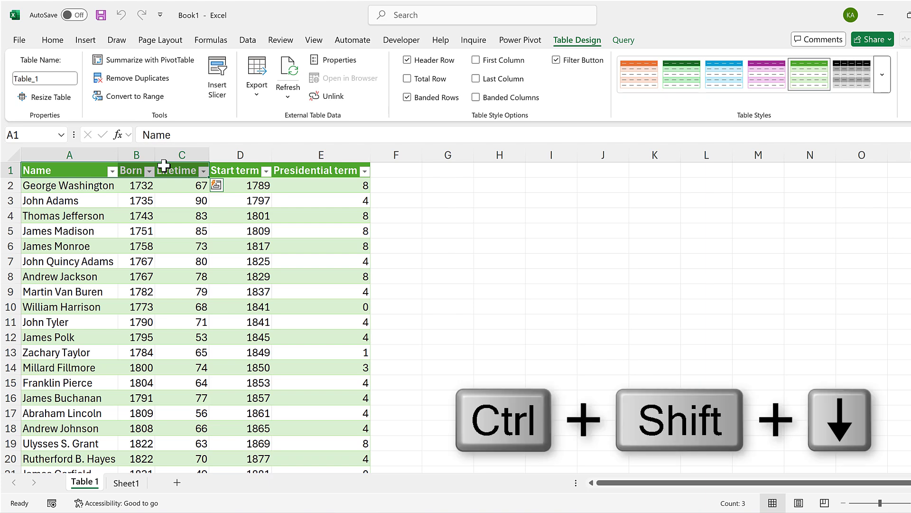
{"action": "scroll", "coordinate": [164, 161], "scroll_direction": "up", "scroll_amount": 6}
{"action": "scroll", "coordinate": [164, 161], "scroll_direction": "up", "scroll_amount": 3}
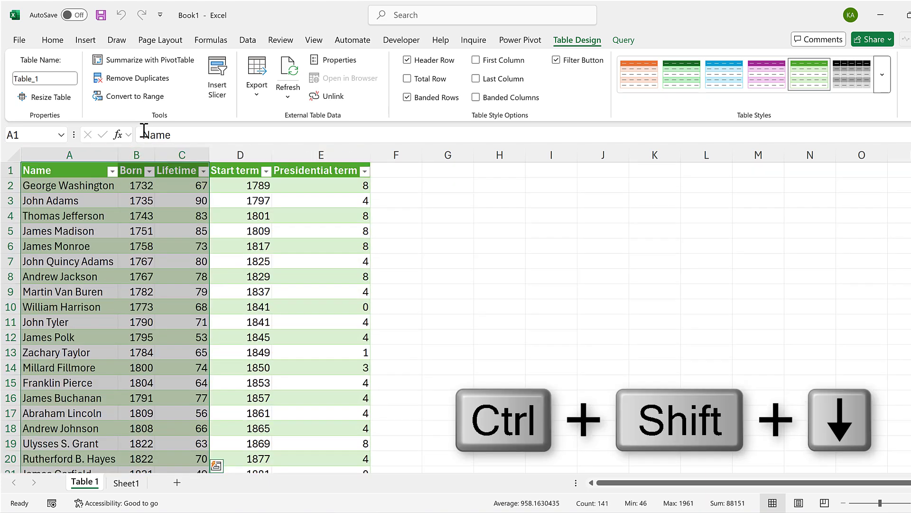
{"action": "left_click", "coordinate": [85, 39]}
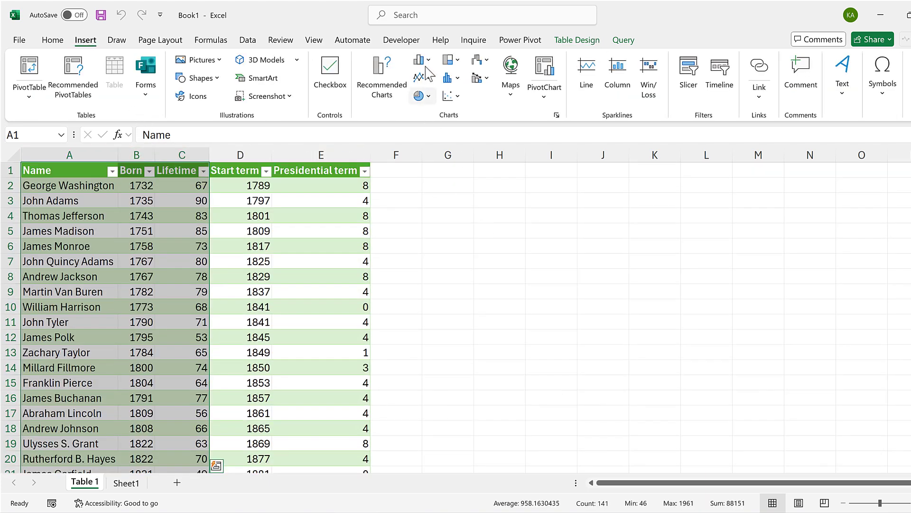
{"action": "left_click", "coordinate": [421, 61]}
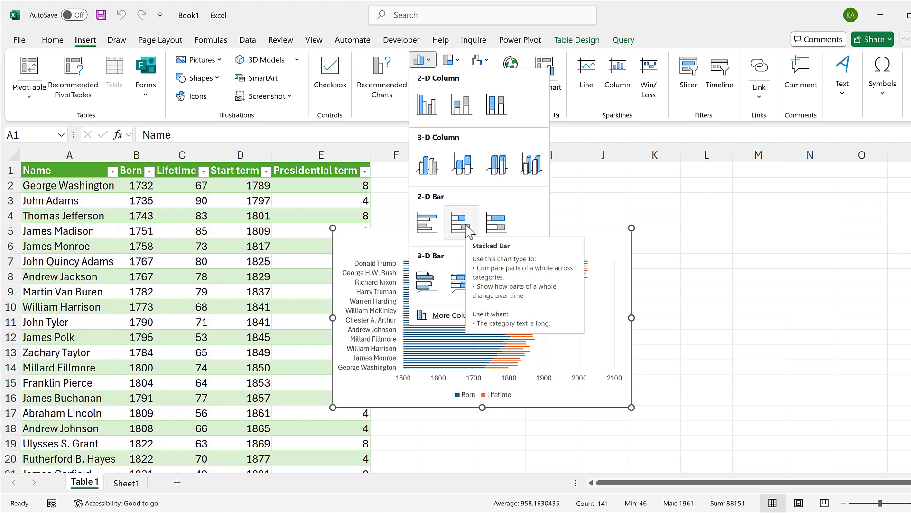
{"action": "left_click", "coordinate": [469, 231]}
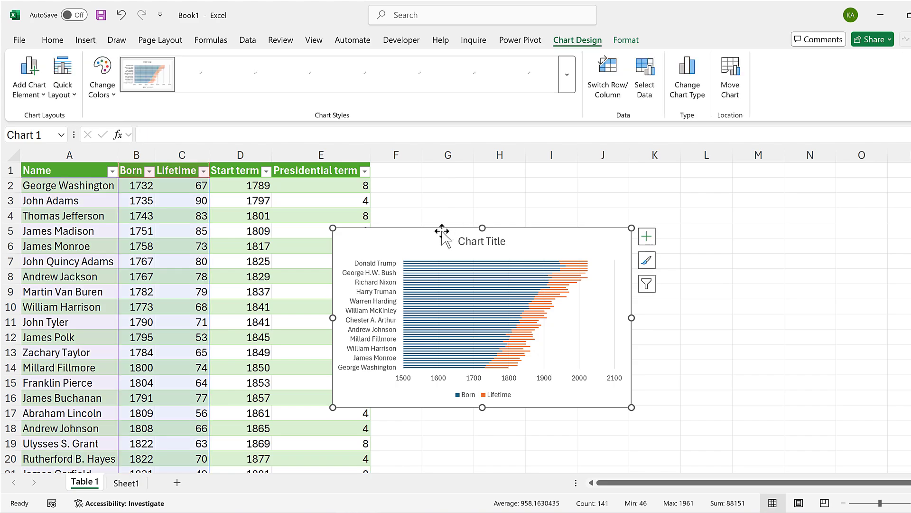
{"action": "left_click_drag", "start_coordinate": [443, 230], "coordinate": [492, 163]}
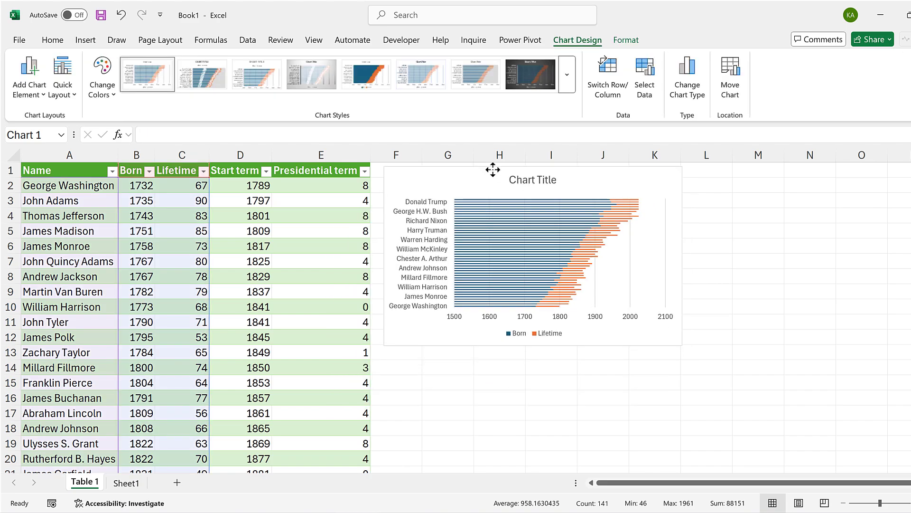
{"action": "left_click_drag", "start_coordinate": [527, 345], "coordinate": [528, 471]}
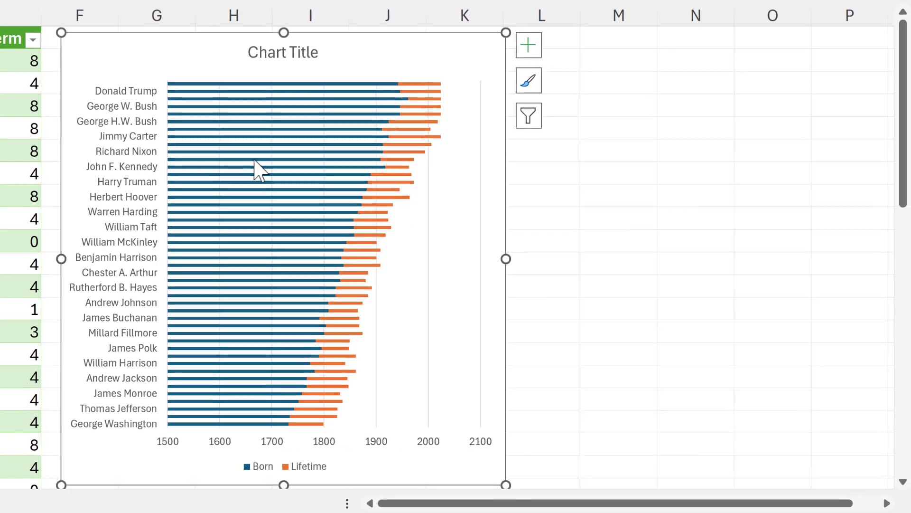
Set the Born series gap width to 10% and give it no fill
{"action": "double_click", "coordinate": [256, 167]}
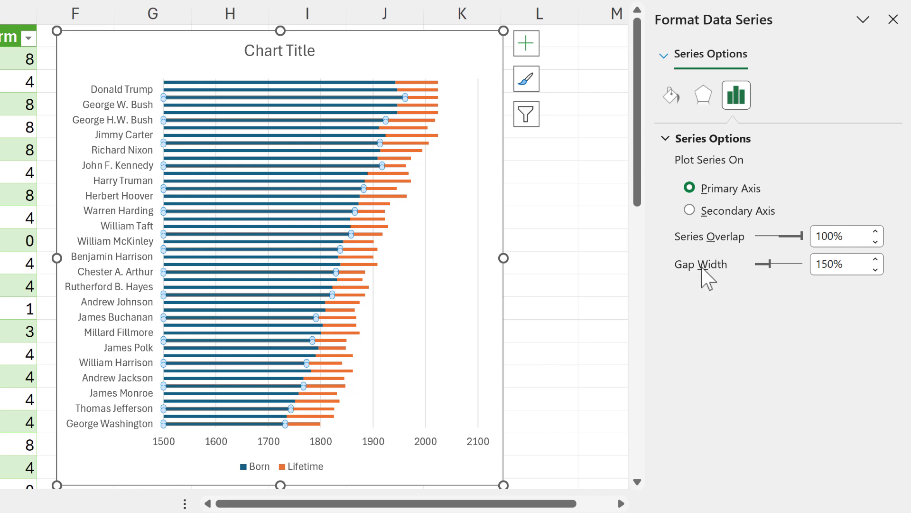
{"action": "left_click", "coordinate": [847, 263]}
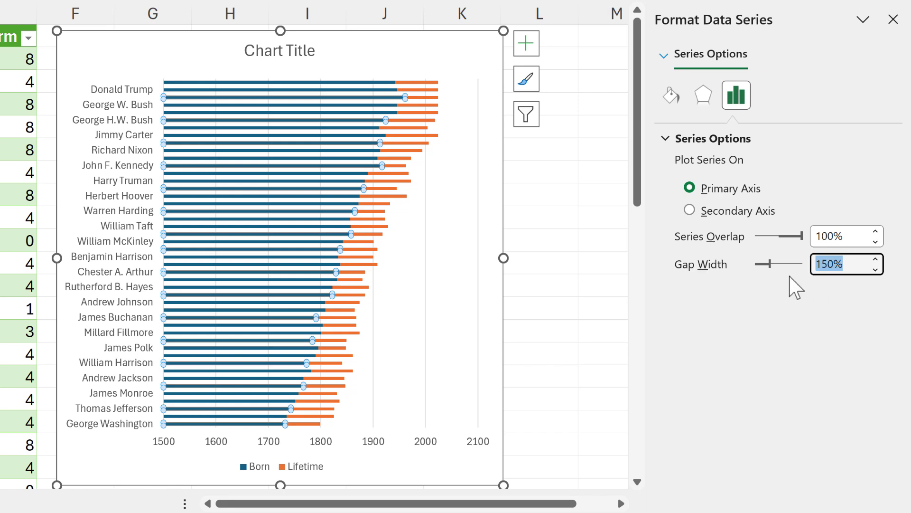
{"action": "type", "text": "10"}
{"action": "key", "text": "Return"}
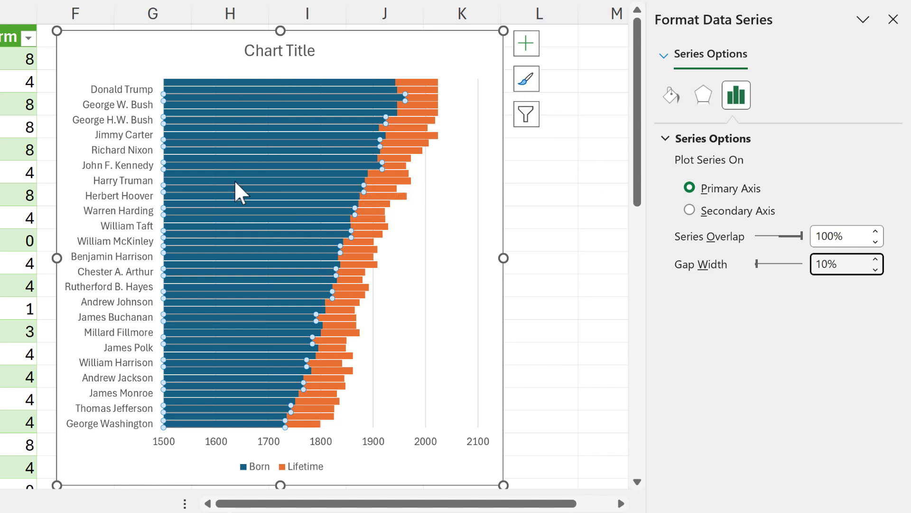
{"action": "left_click", "coordinate": [671, 100]}
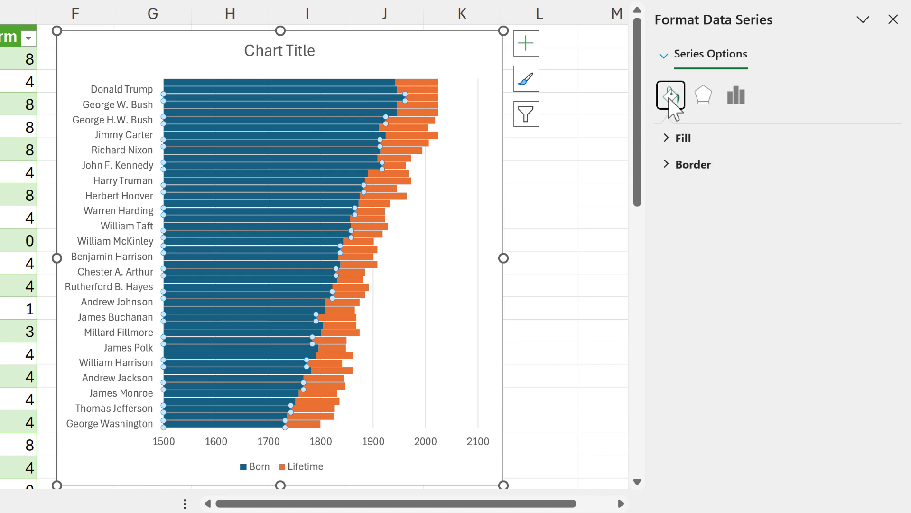
{"action": "left_click", "coordinate": [688, 138]}
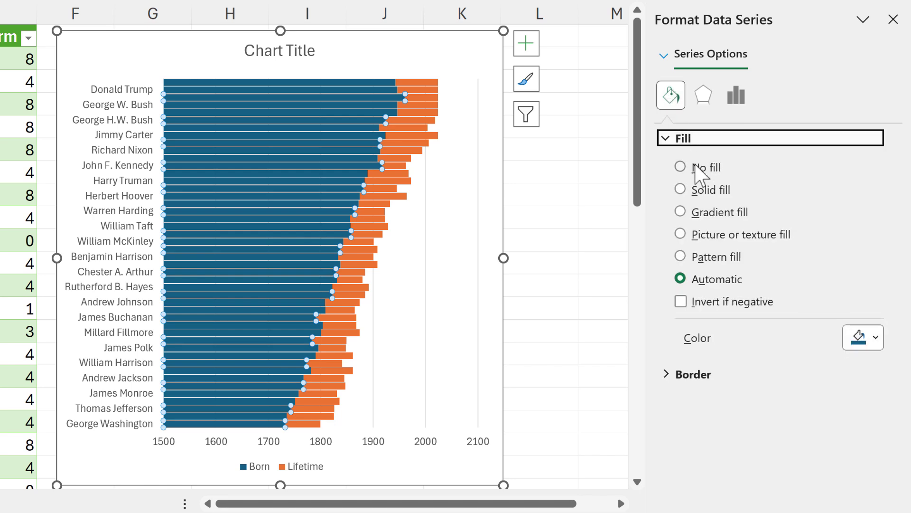
{"action": "left_click", "coordinate": [695, 166]}
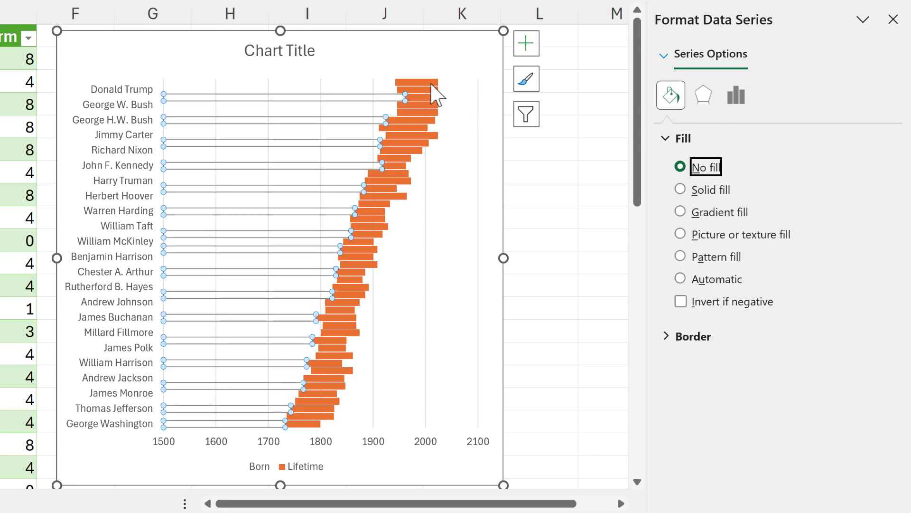
Give the Lifetime bars a light green solid fill and a 0.25 pt black border
{"action": "left_click", "coordinate": [437, 94]}
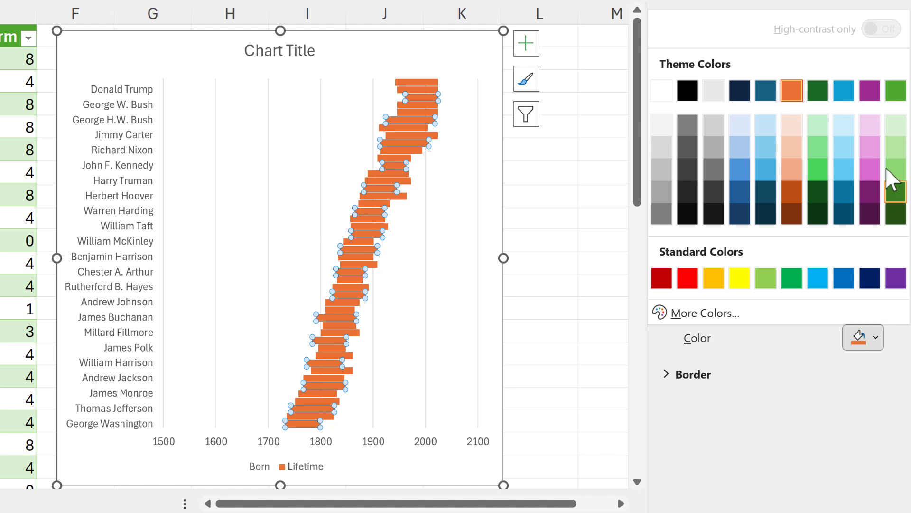
{"action": "left_click", "coordinate": [896, 169]}
{"action": "left_click", "coordinate": [665, 138]}
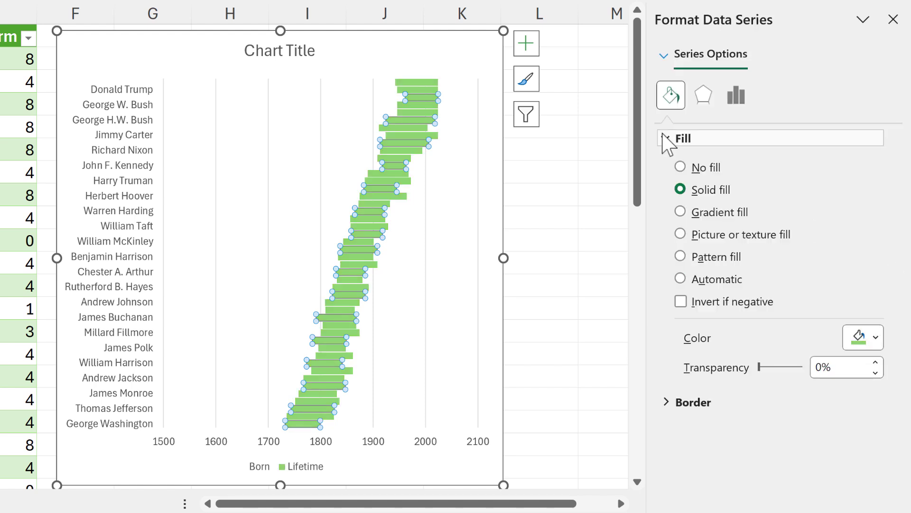
{"action": "left_click", "coordinate": [671, 164]}
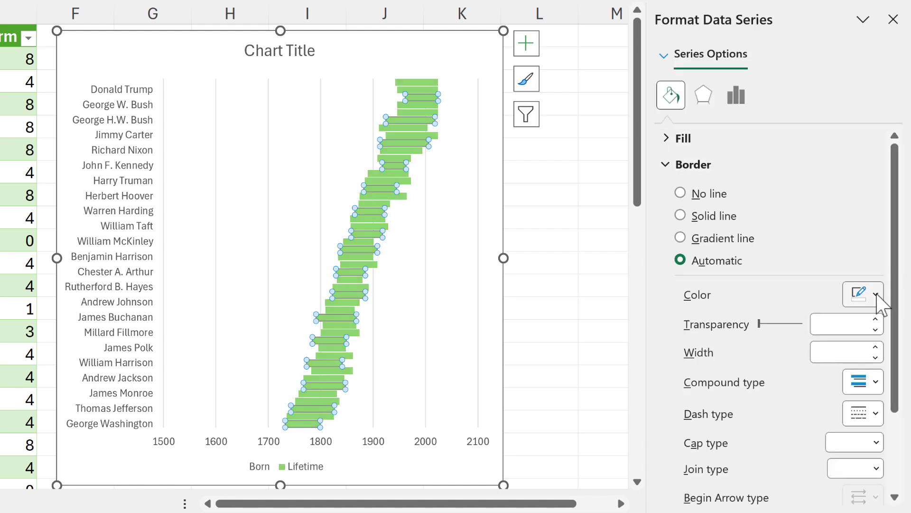
{"action": "left_click", "coordinate": [877, 295]}
{"action": "left_click", "coordinate": [688, 49]}
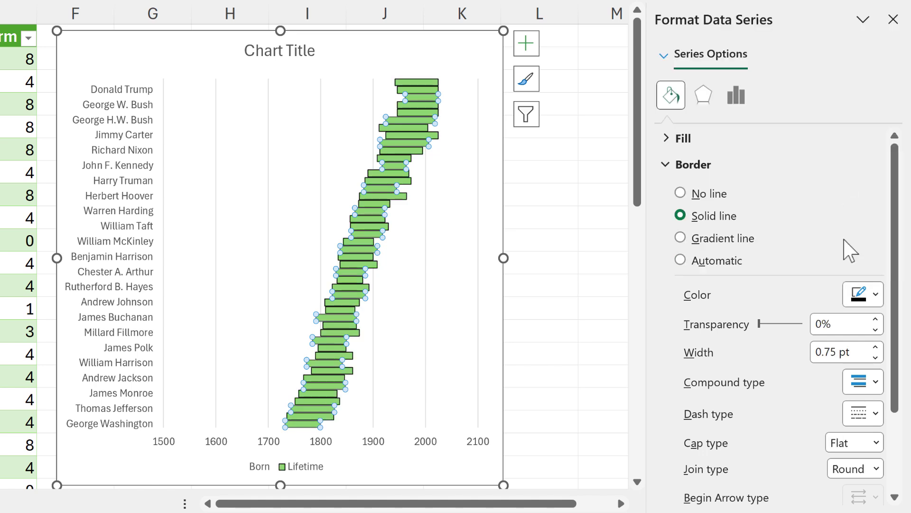
{"action": "left_click", "coordinate": [875, 357]}
{"action": "left_click", "coordinate": [874, 357]}
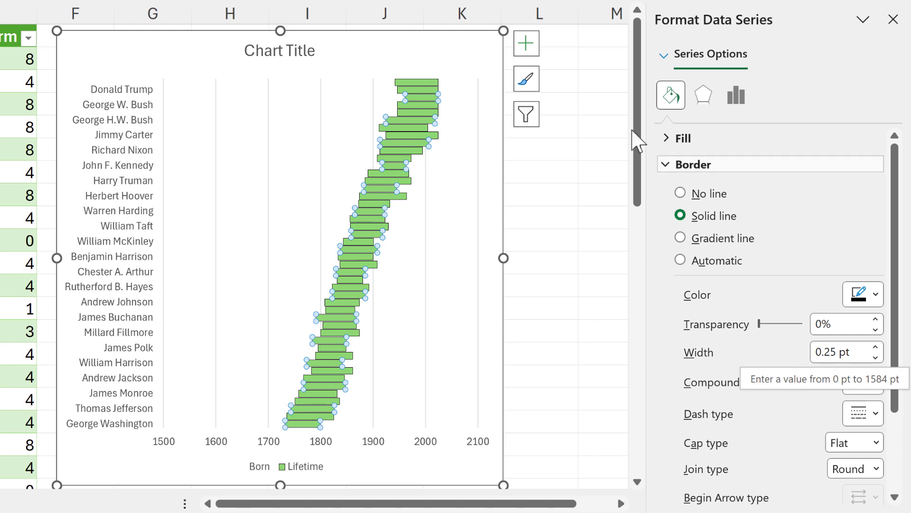
{"action": "left_click", "coordinate": [524, 45]}
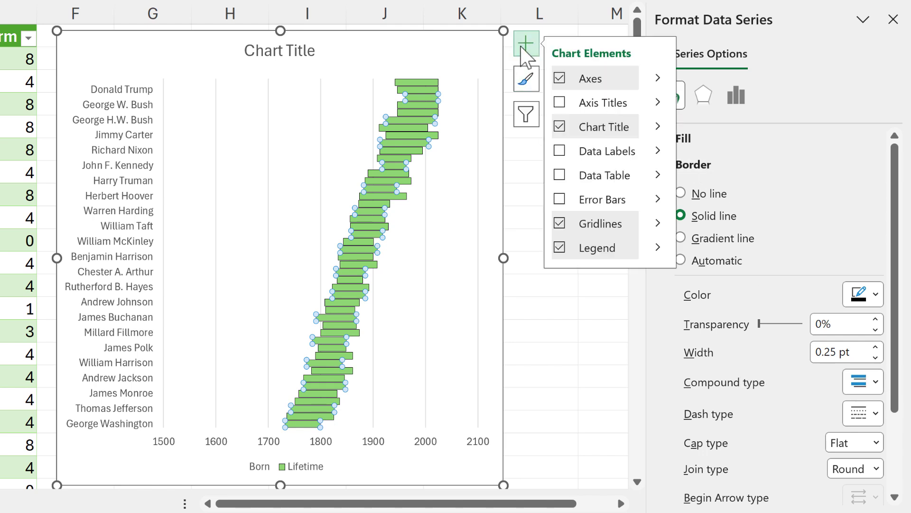
Add data labels showing category names only, without values or leader lines
{"action": "left_click", "coordinate": [560, 150]}
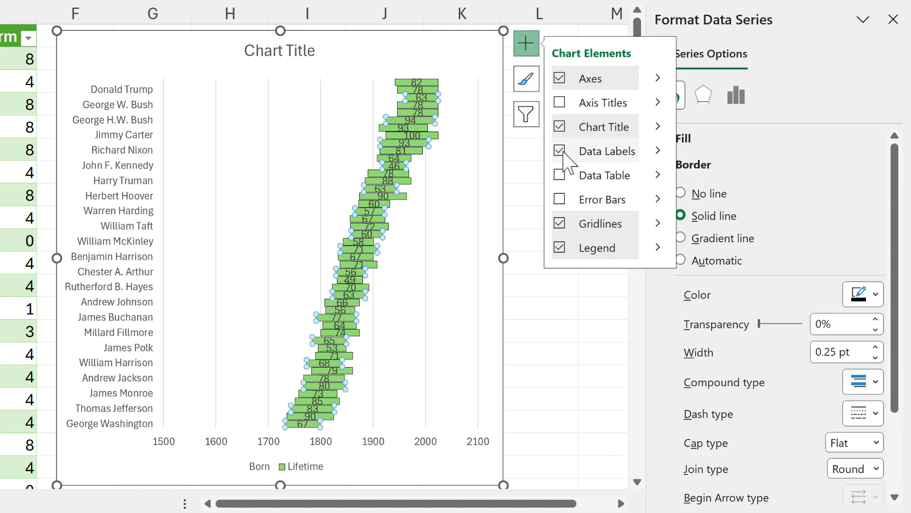
{"action": "left_click", "coordinate": [549, 323]}
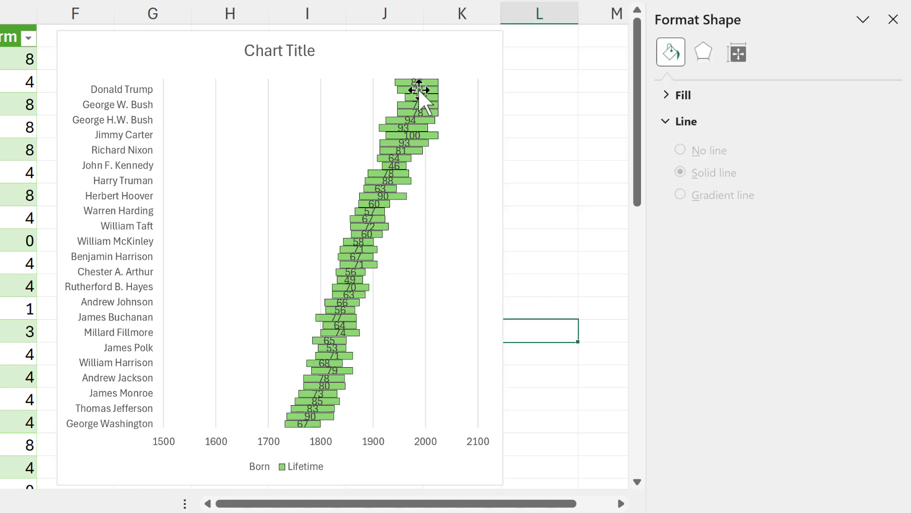
{"action": "left_click", "coordinate": [418, 88]}
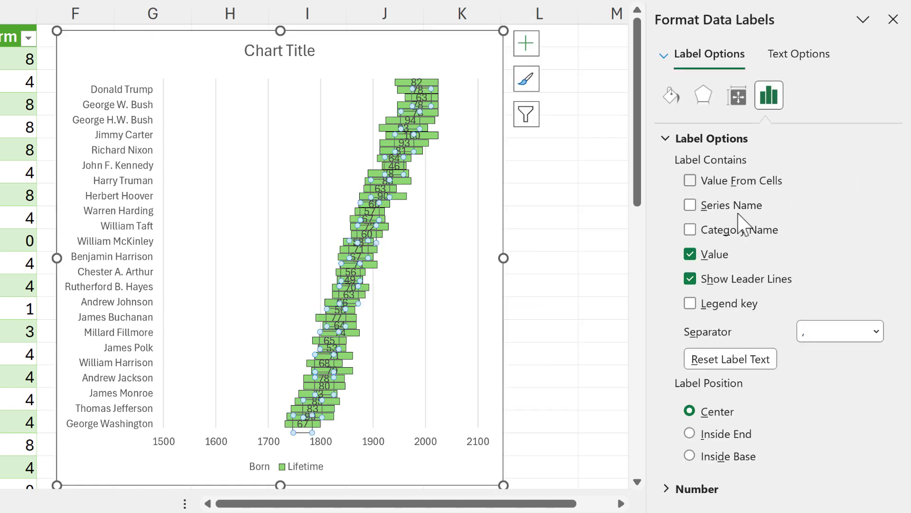
{"action": "left_click", "coordinate": [689, 230]}
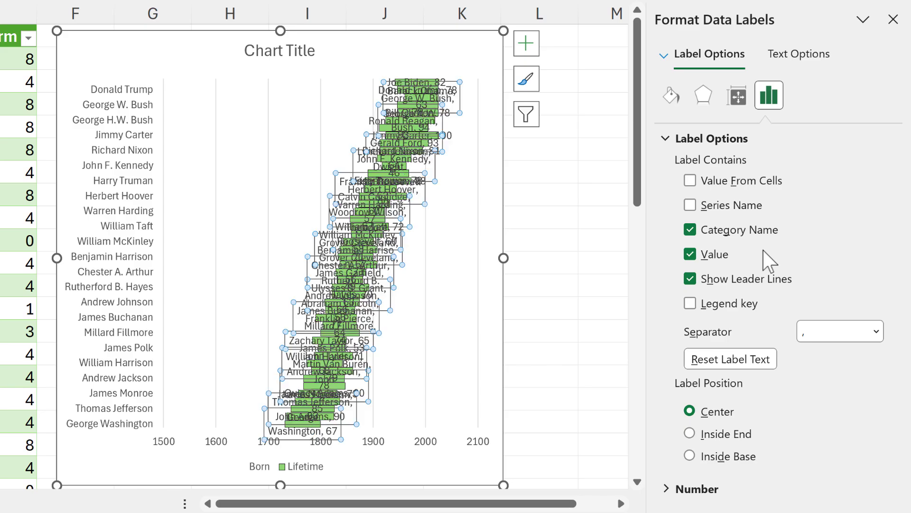
{"action": "left_click", "coordinate": [690, 254]}
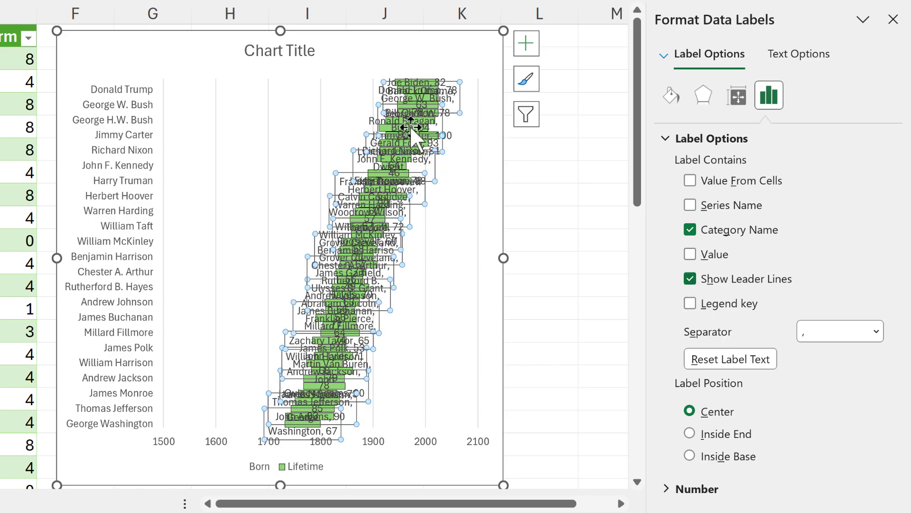
{"action": "left_click", "coordinate": [690, 278]}
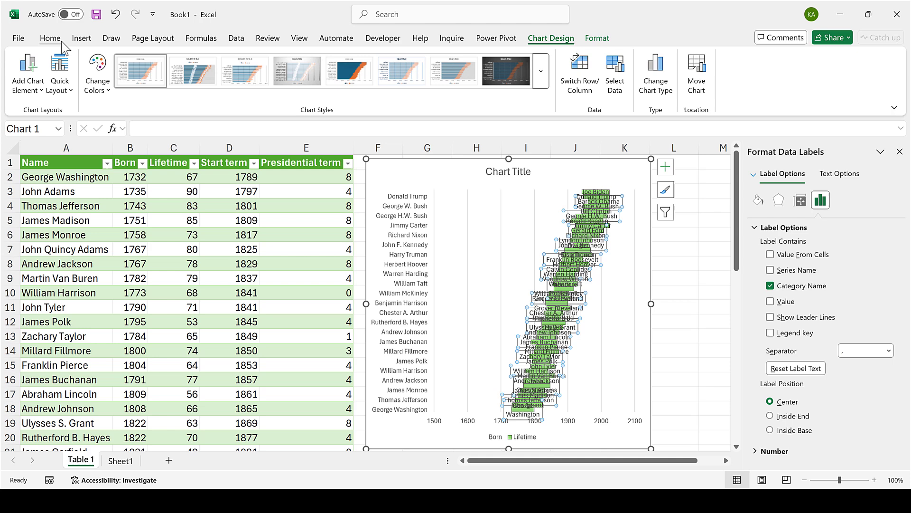
Shrink the label font and make the chart text near-black
{"action": "left_click", "coordinate": [59, 41]}
{"action": "left_click", "coordinate": [219, 61]}
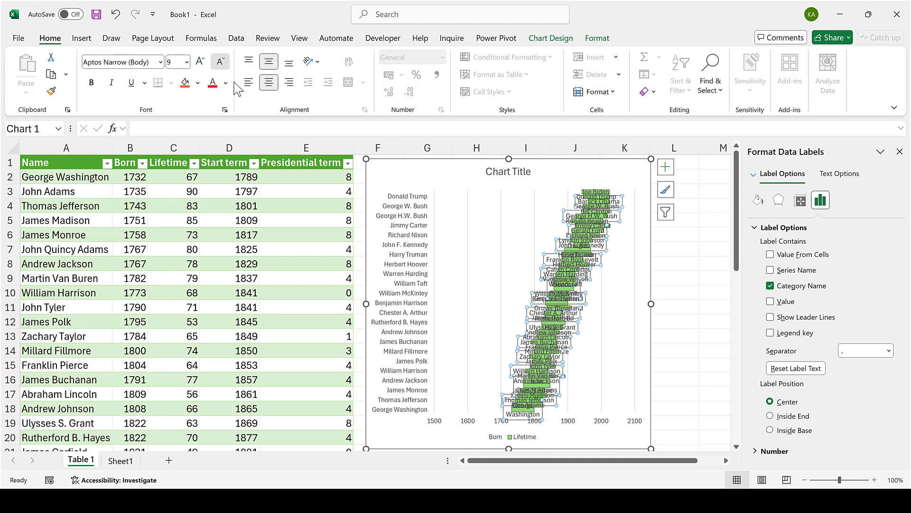
{"action": "left_click", "coordinate": [400, 162]}
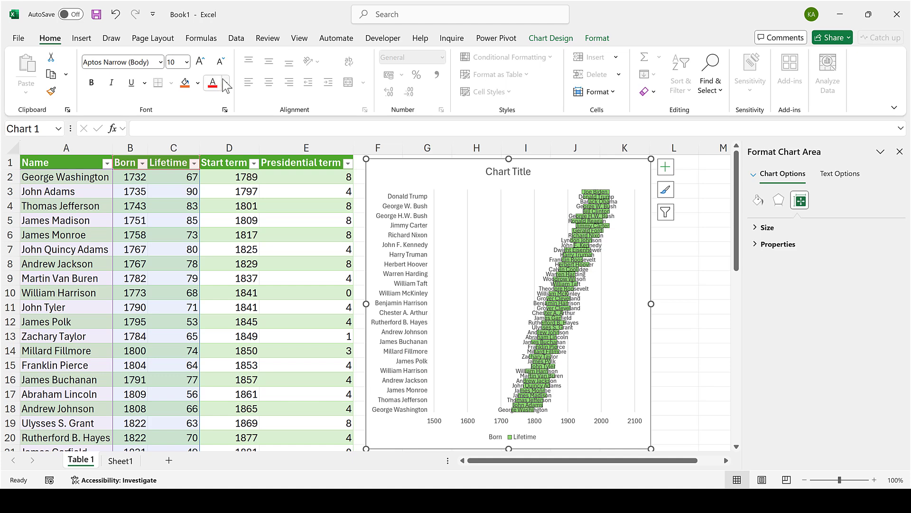
{"action": "left_click", "coordinate": [227, 87]}
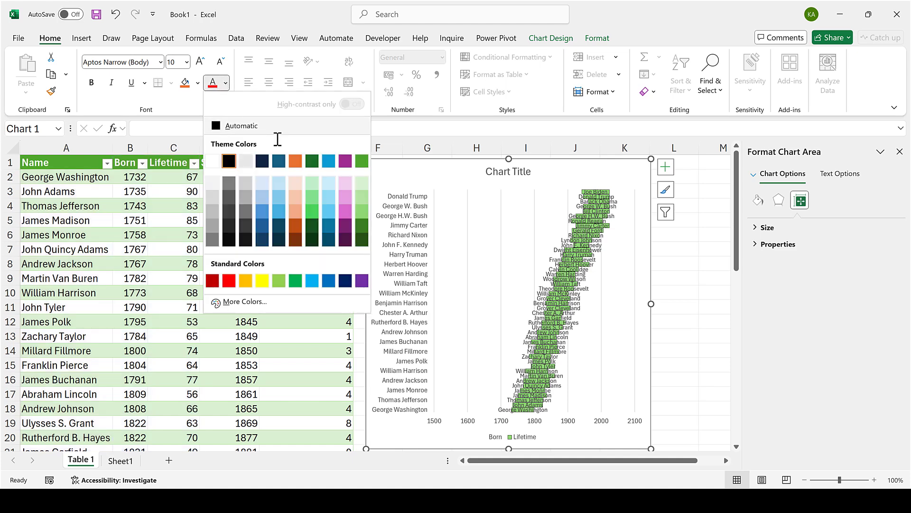
{"action": "left_click", "coordinate": [277, 158]}
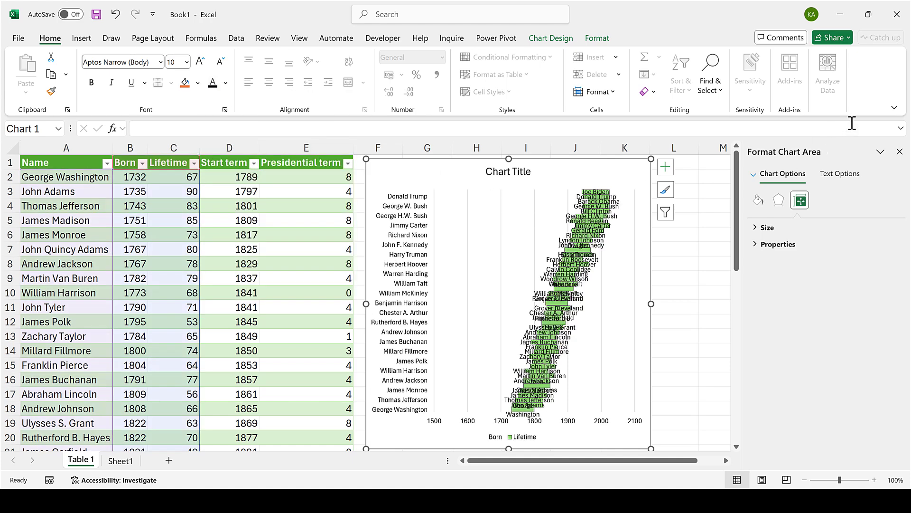
Collapse the ribbon to tabs only and make the chart taller
{"action": "left_click", "coordinate": [894, 109]}
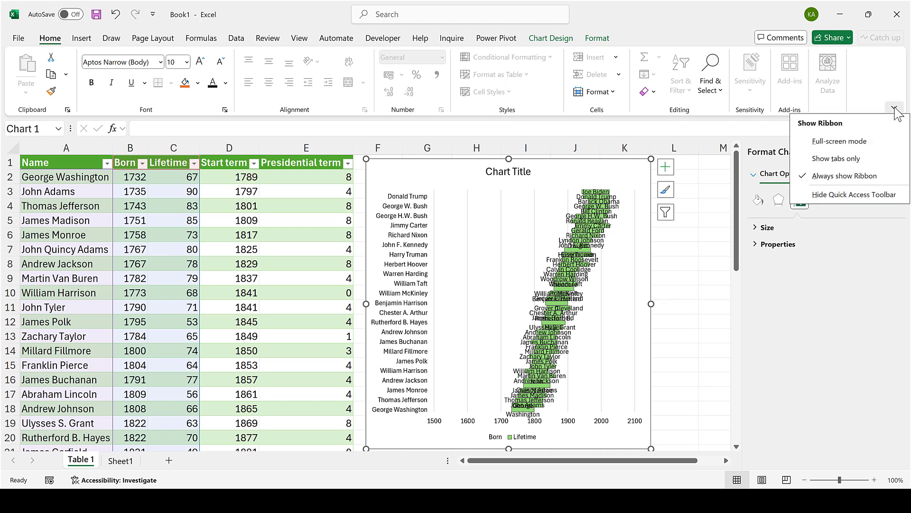
{"action": "left_click", "coordinate": [867, 166]}
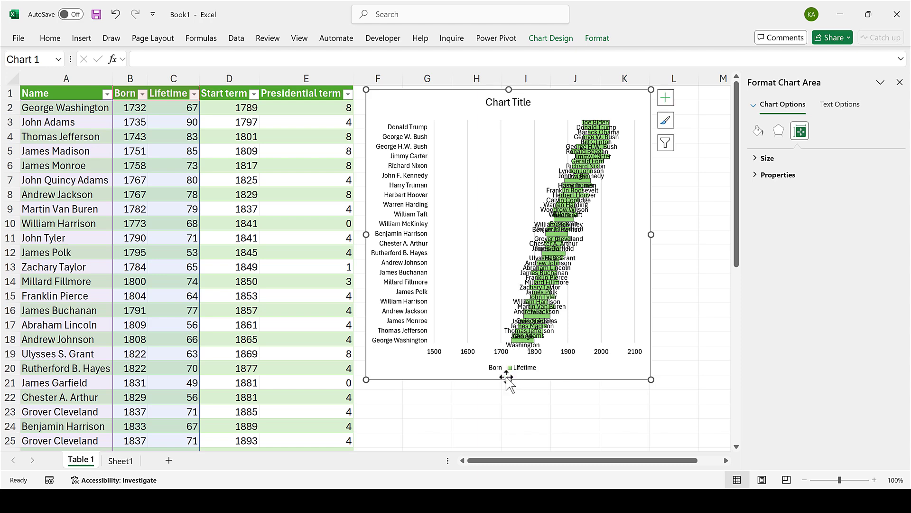
{"action": "left_click_drag", "start_coordinate": [509, 379], "coordinate": [503, 445]}
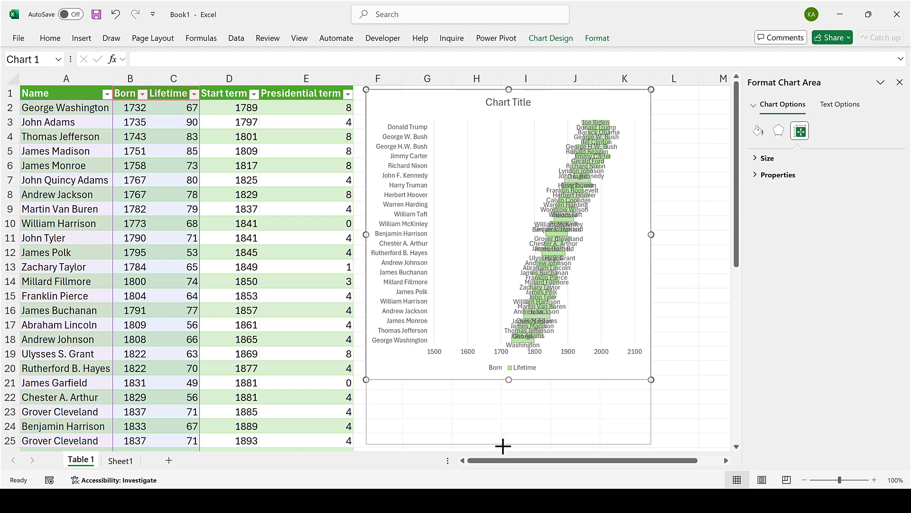
Reduce the data label text further to 8 pt
{"action": "left_click", "coordinate": [589, 132]}
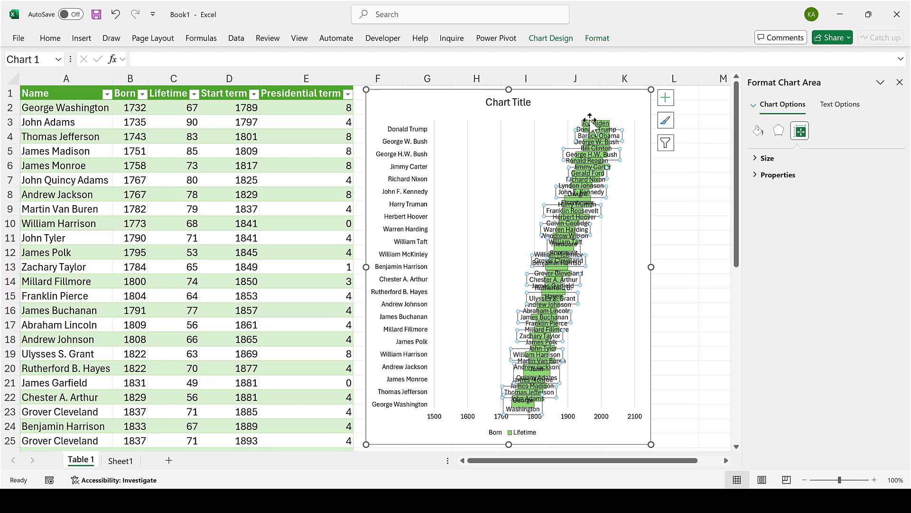
{"action": "left_click", "coordinate": [51, 41]}
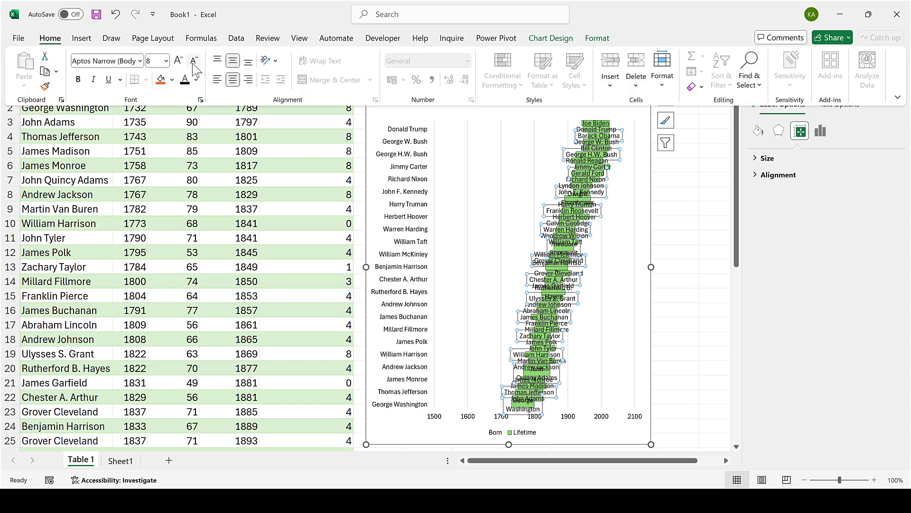
{"action": "left_click", "coordinate": [683, 309]}
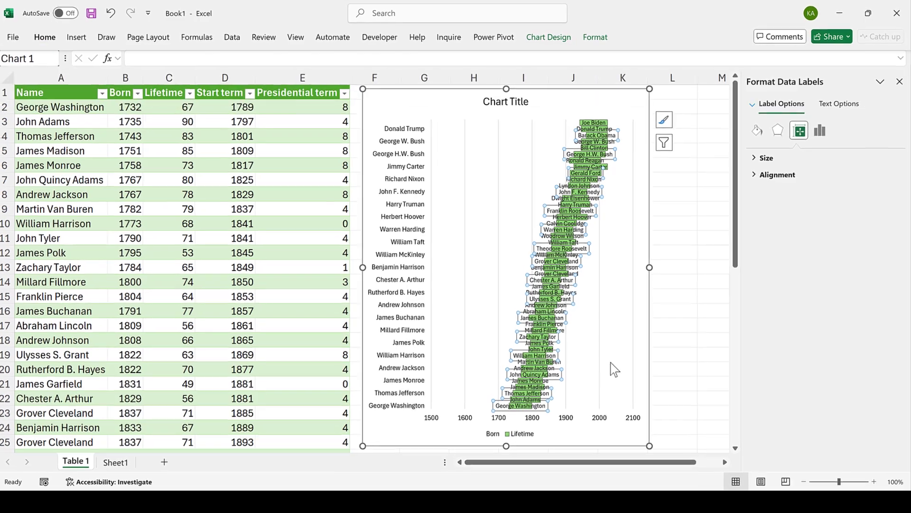
{"action": "left_click", "coordinate": [538, 419]}
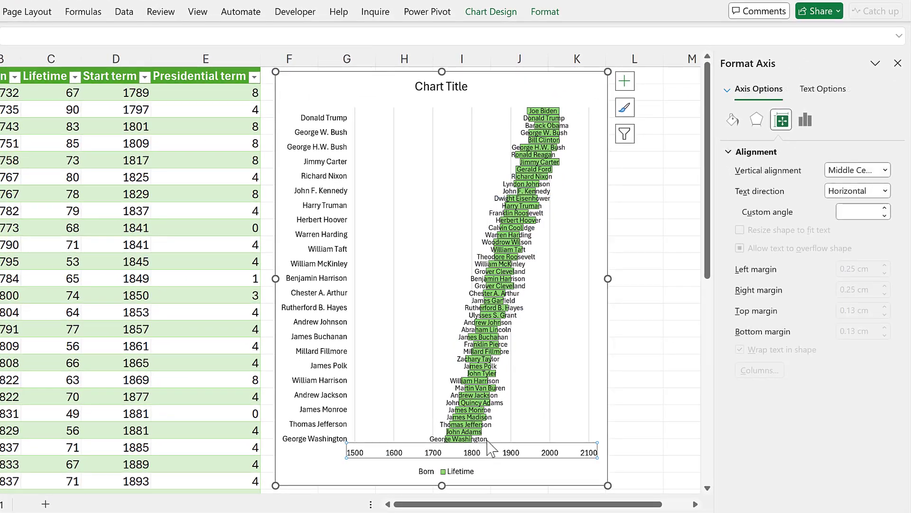
Set the horizontal year axis bounds to minimum 1700 and maximum 2024
{"action": "left_click", "coordinate": [805, 120]}
{"action": "left_click", "coordinate": [782, 151]}
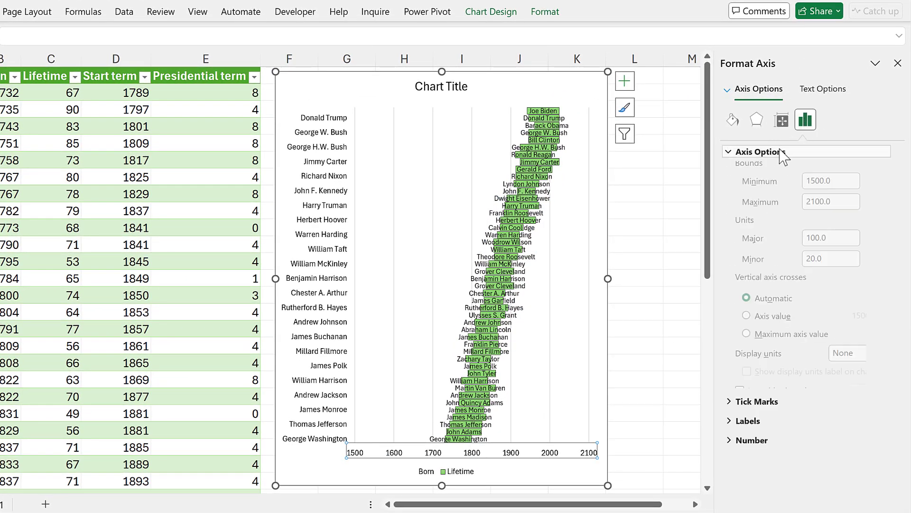
{"action": "left_click_drag", "start_coordinate": [836, 185], "coordinate": [775, 203]}
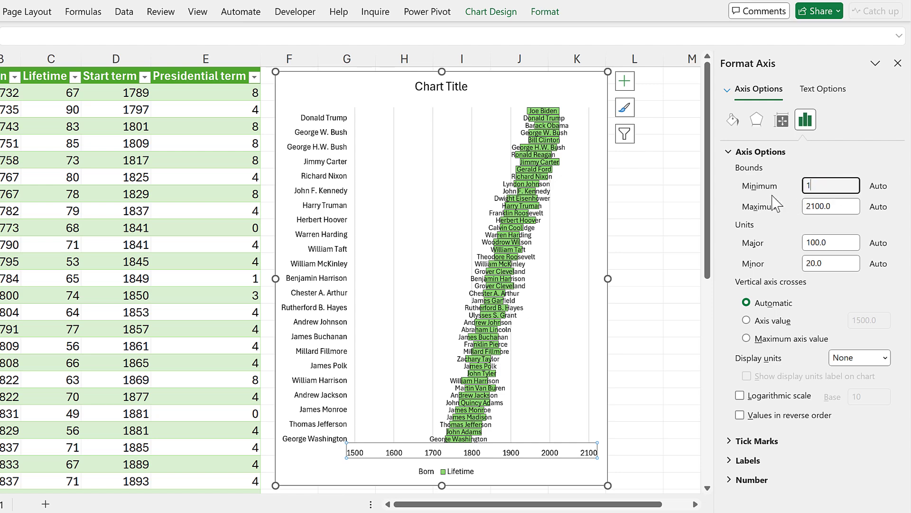
{"action": "type", "text": "1700"}
{"action": "key", "text": "Return"}
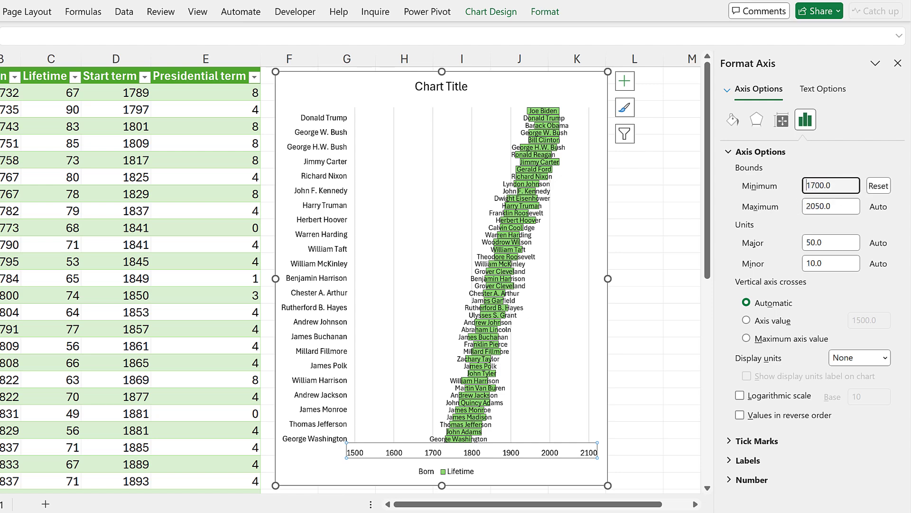
{"action": "left_click_drag", "start_coordinate": [838, 207], "coordinate": [768, 223]}
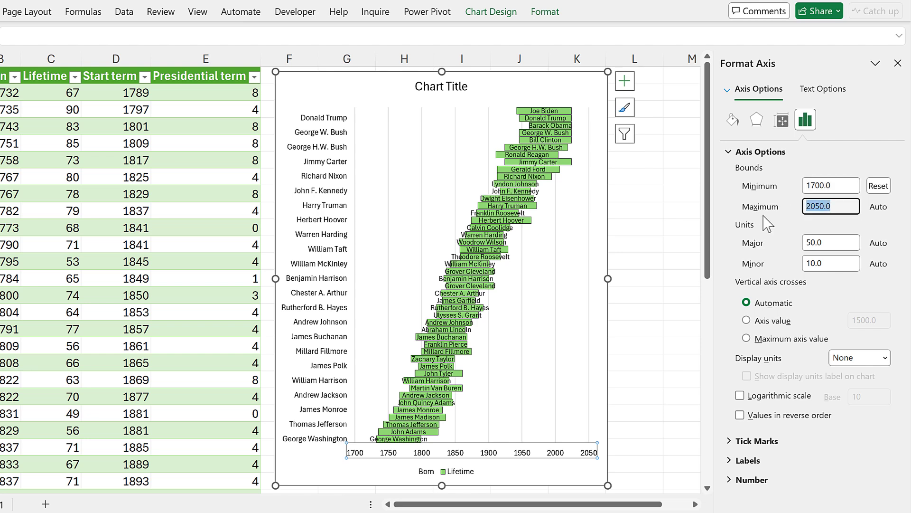
{"action": "type", "text": "2024"}
{"action": "key", "text": "Return"}
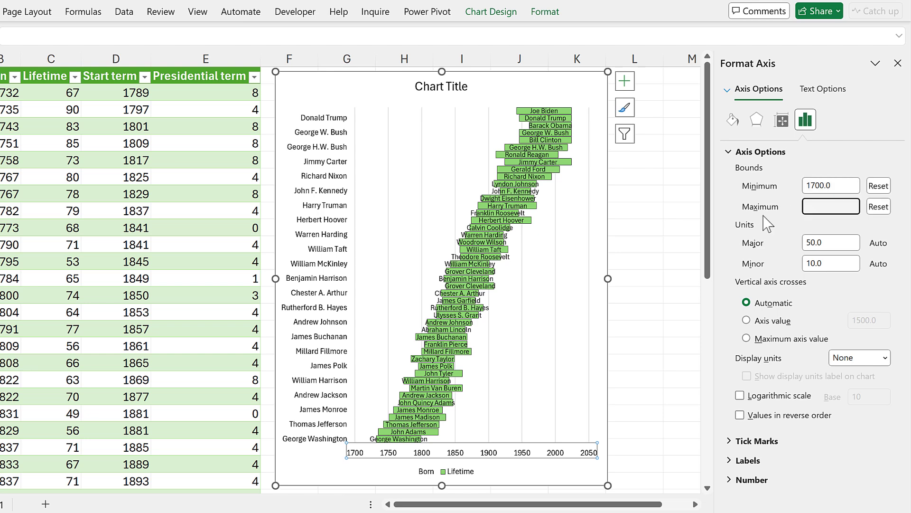
{"action": "left_click", "coordinate": [643, 251]}
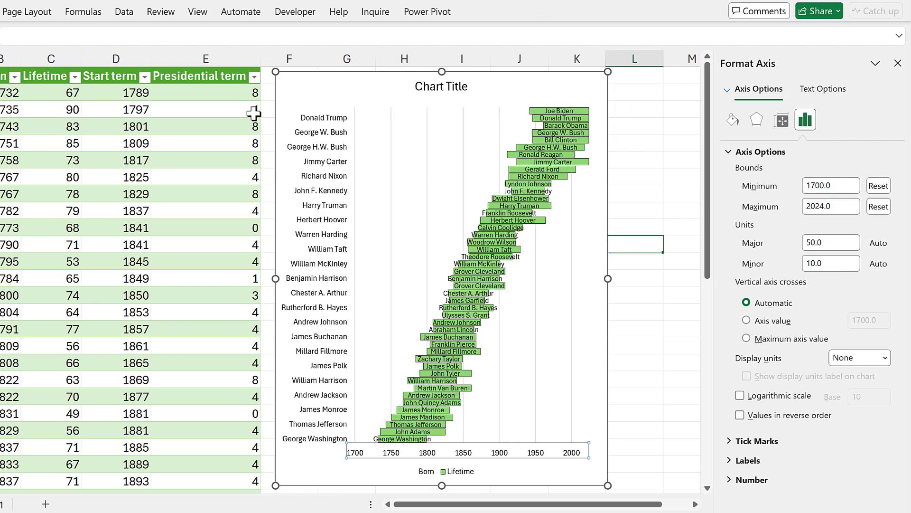
Paste the Start term and Presidential term columns into the chart, then widen it
{"action": "left_click_drag", "start_coordinate": [128, 75], "coordinate": [166, 71]}
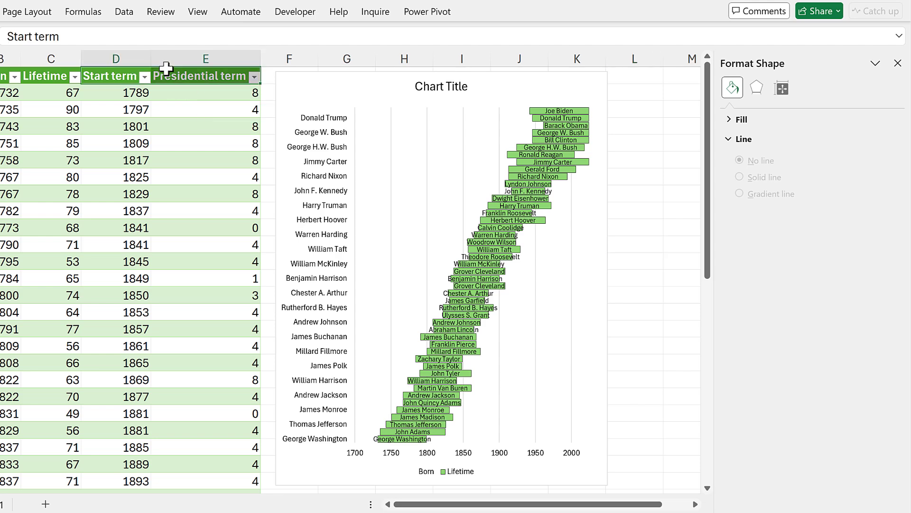
{"action": "key", "text": "ctrl+shift+Down"}
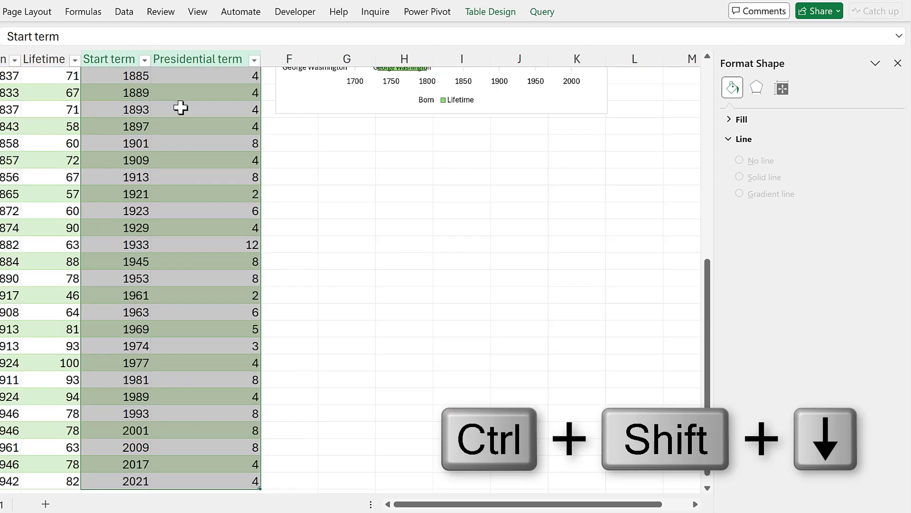
{"action": "key", "text": "ctrl+c"}
{"action": "scroll", "coordinate": [326, 230], "scroll_direction": "up", "scroll_amount": 12}
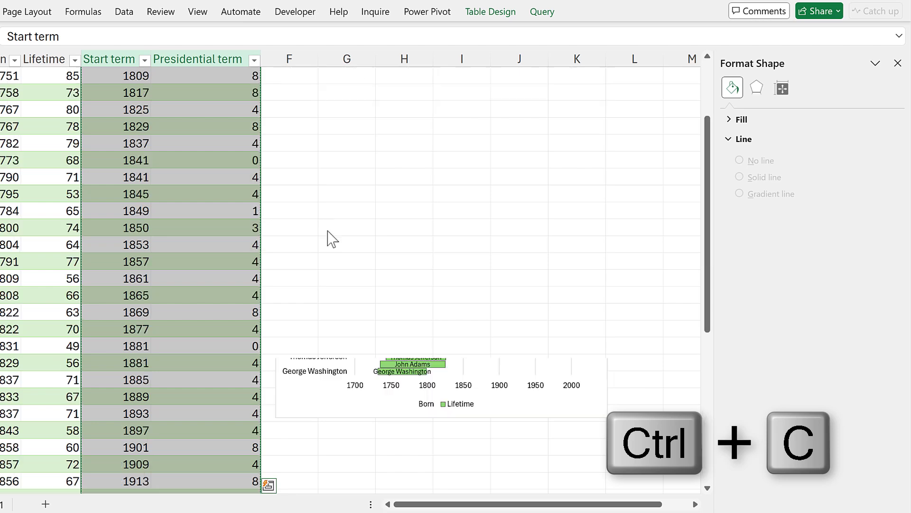
{"action": "left_click", "coordinate": [358, 81]}
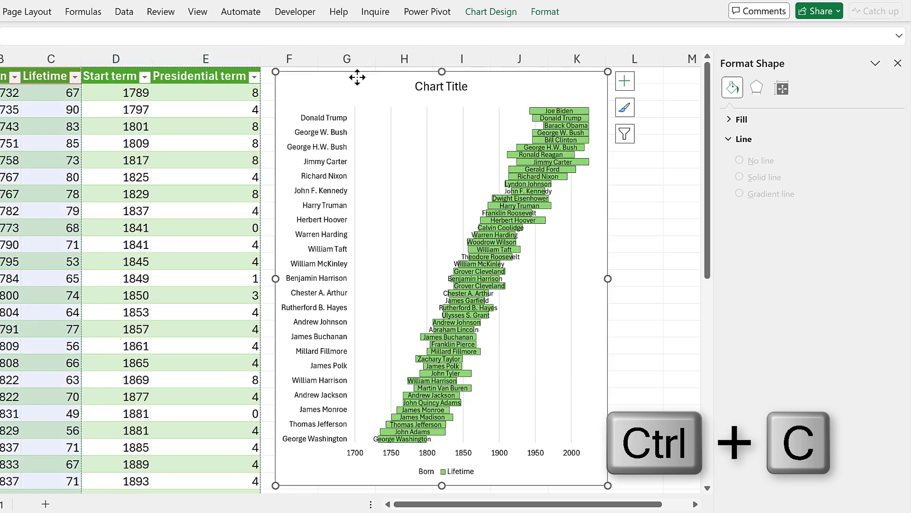
{"action": "key", "text": "ctrl+v"}
{"action": "left_click_drag", "start_coordinate": [607, 279], "coordinate": [674, 285]}
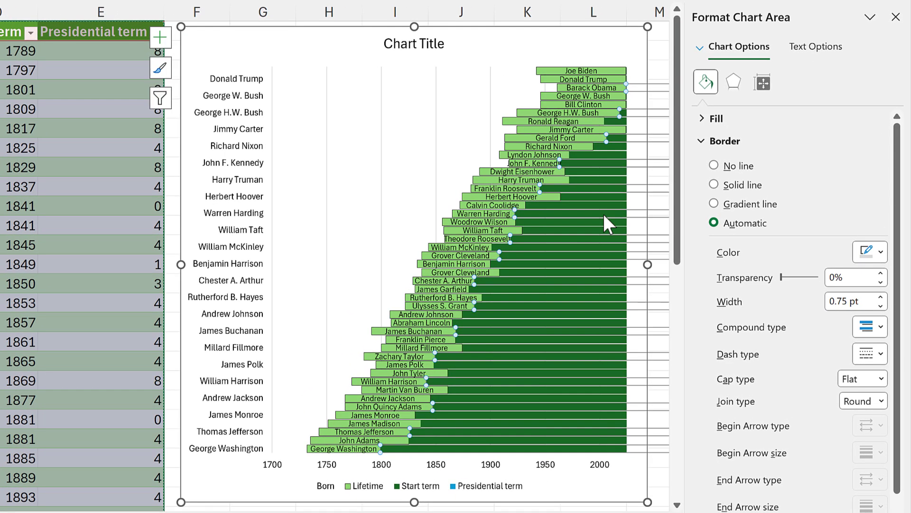
Plot the Presidential term series on the secondary axis
{"action": "left_click", "coordinate": [608, 223]}
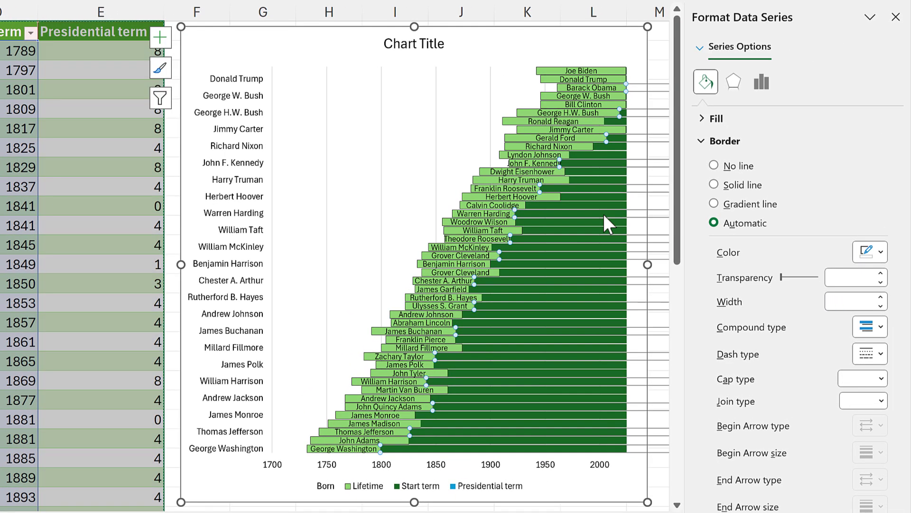
{"action": "left_click", "coordinate": [757, 88]}
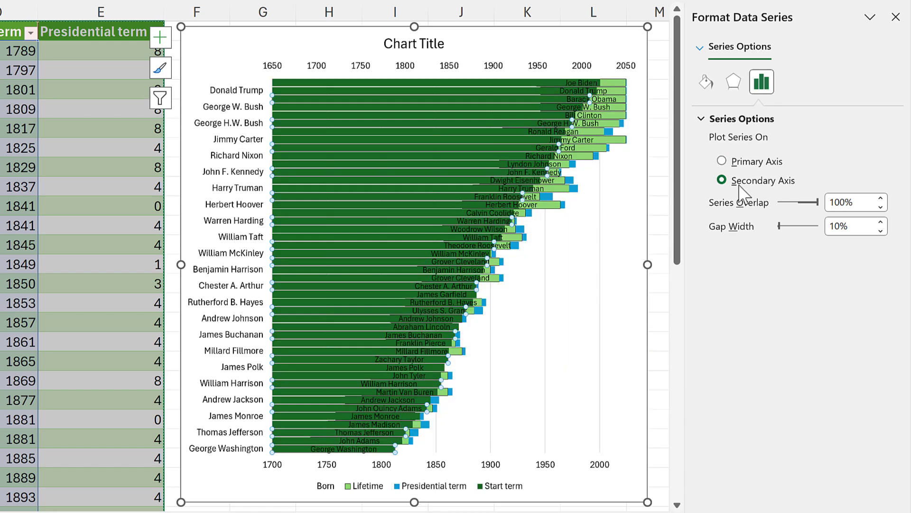
{"action": "left_click", "coordinate": [597, 157]}
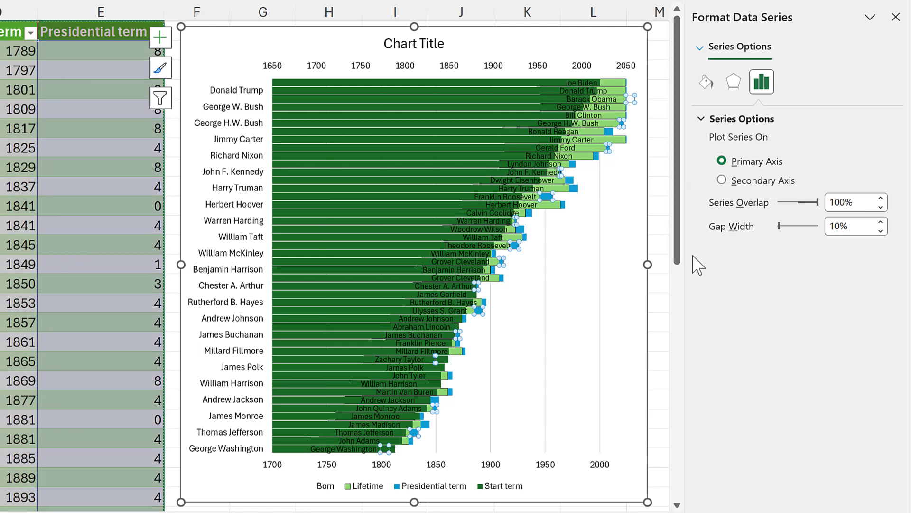
{"action": "left_click", "coordinate": [741, 182]}
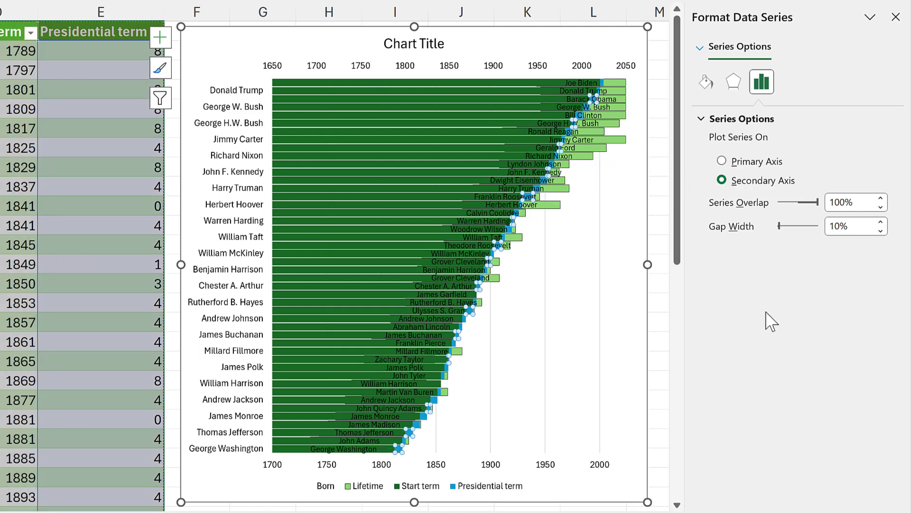
Set the top secondary axis bounds to minimum 1700 and maximum 2024
{"action": "left_click", "coordinate": [450, 71]}
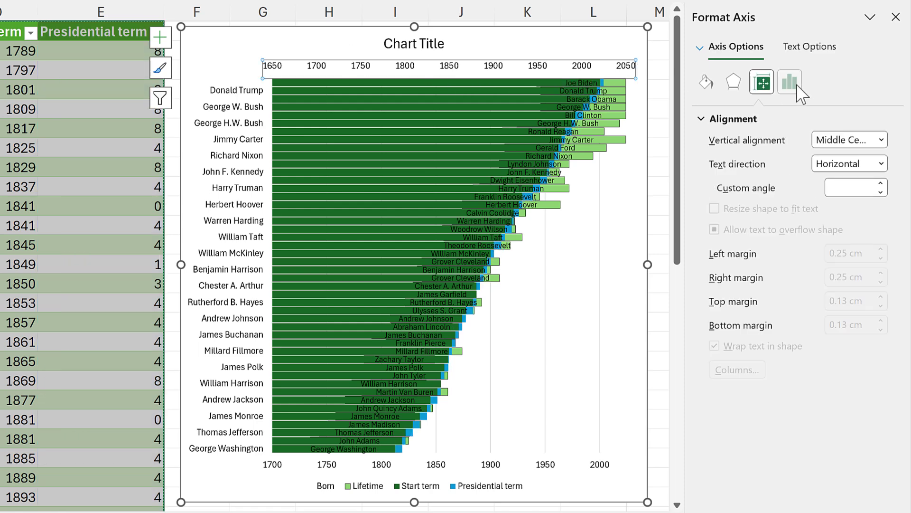
{"action": "left_click", "coordinate": [790, 83]}
{"action": "left_click", "coordinate": [835, 162]}
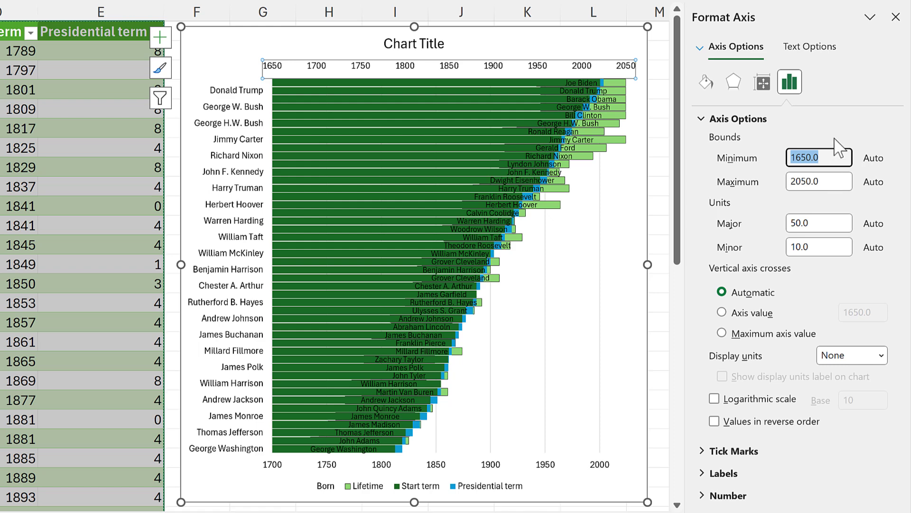
{"action": "type", "text": "1700"}
{"action": "key", "text": "Return"}
{"action": "left_click", "coordinate": [824, 181]}
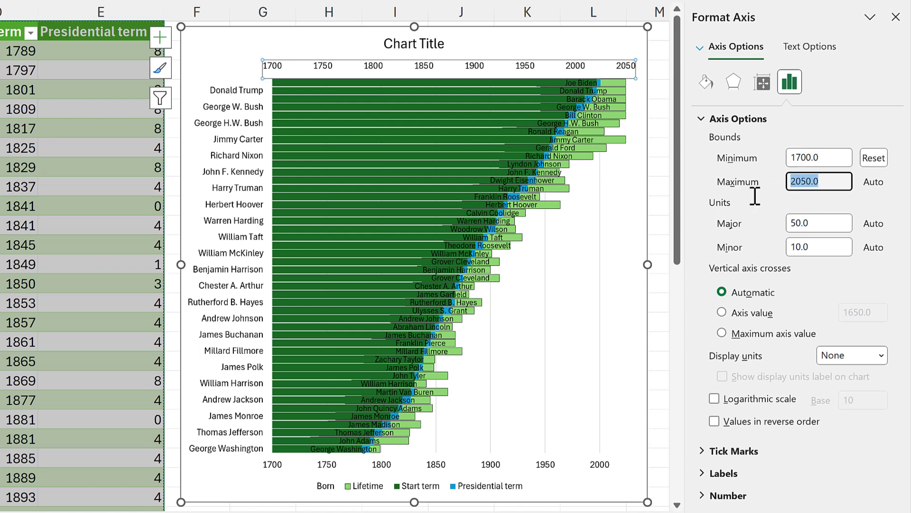
{"action": "type", "text": "2024"}
{"action": "key", "text": "Return"}
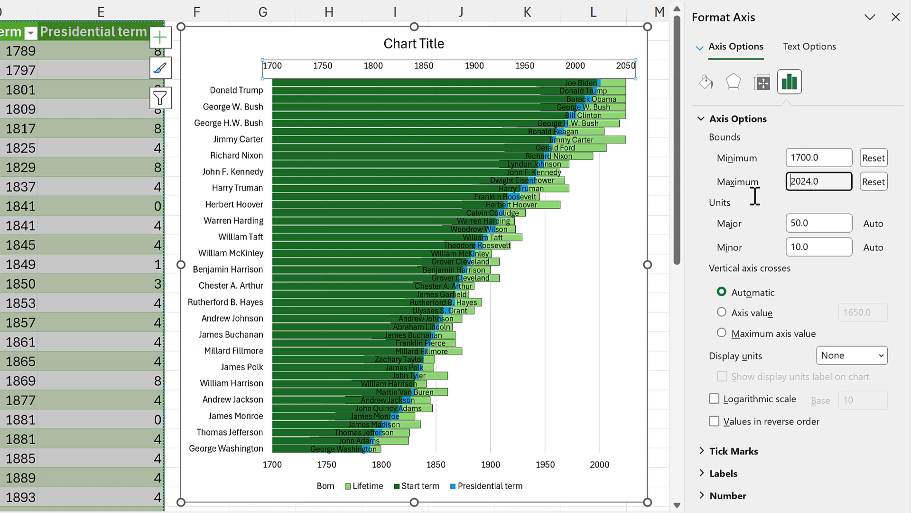
Hide the Start term bars by setting their fill to No fill
{"action": "left_click", "coordinate": [342, 85]}
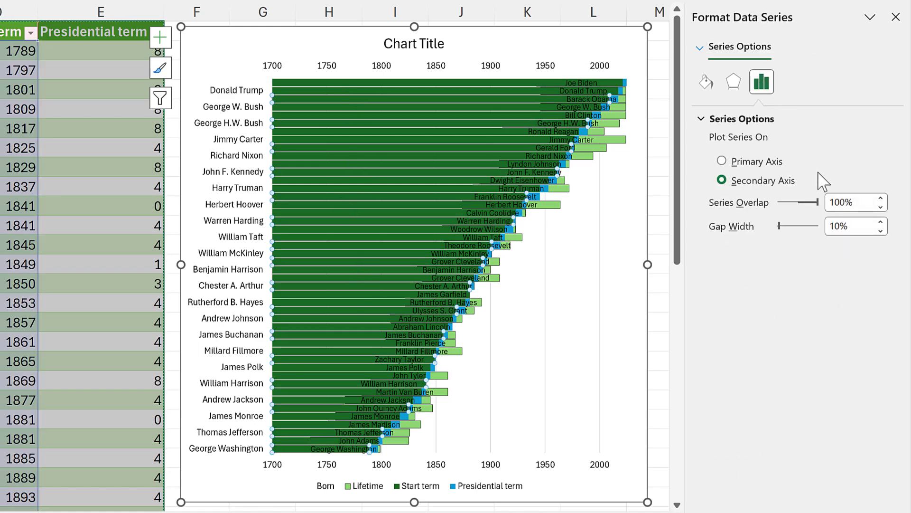
{"action": "left_click", "coordinate": [706, 84]}
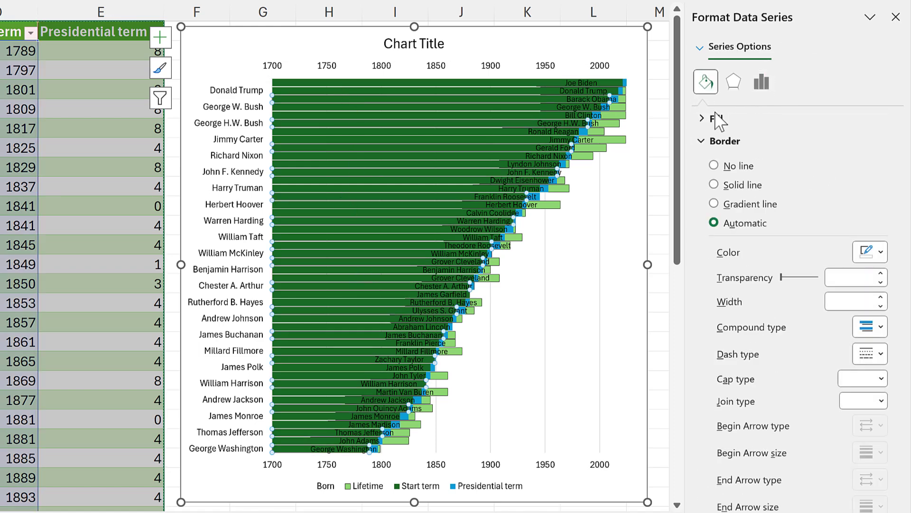
{"action": "left_click", "coordinate": [731, 145]}
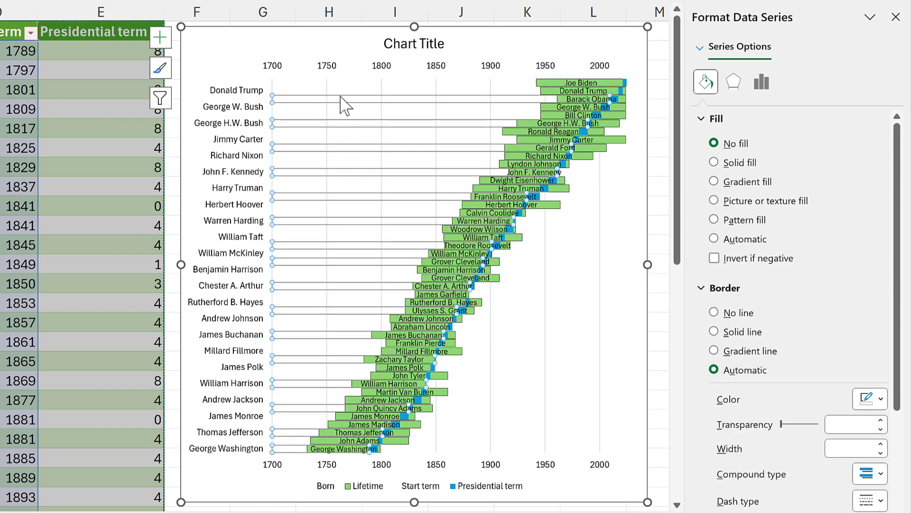
Select the Presidential term series and review its fill colour choices
{"action": "left_click", "coordinate": [624, 82]}
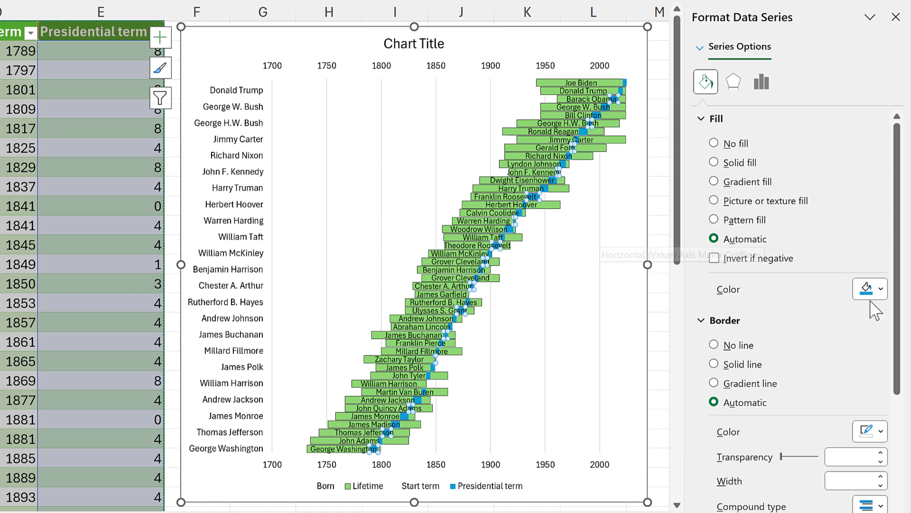
{"action": "left_click", "coordinate": [881, 288]}
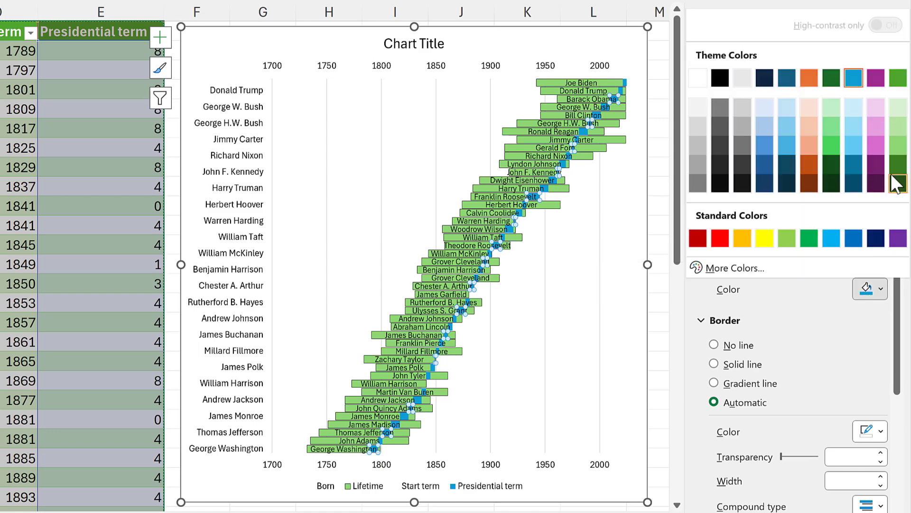
{"action": "key", "text": "Escape"}
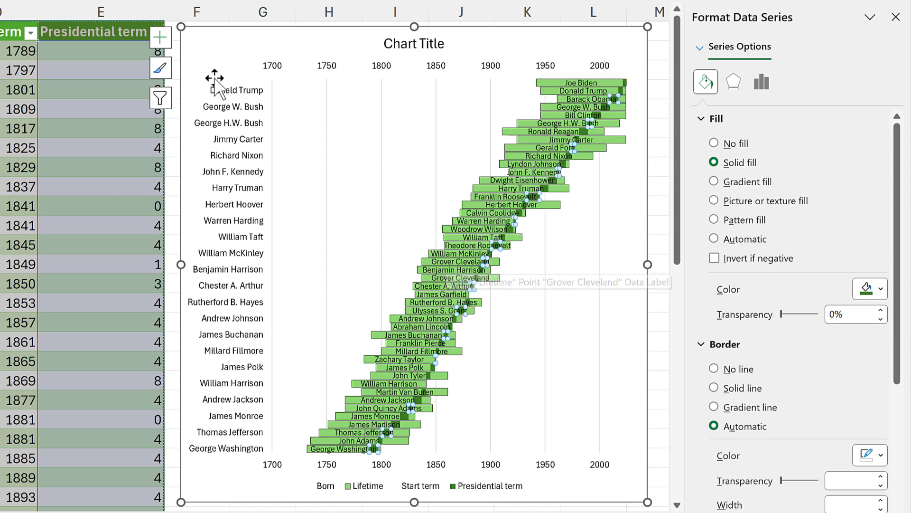
Reverse the president name axis order so Washington is listed first
{"action": "left_click", "coordinate": [254, 98]}
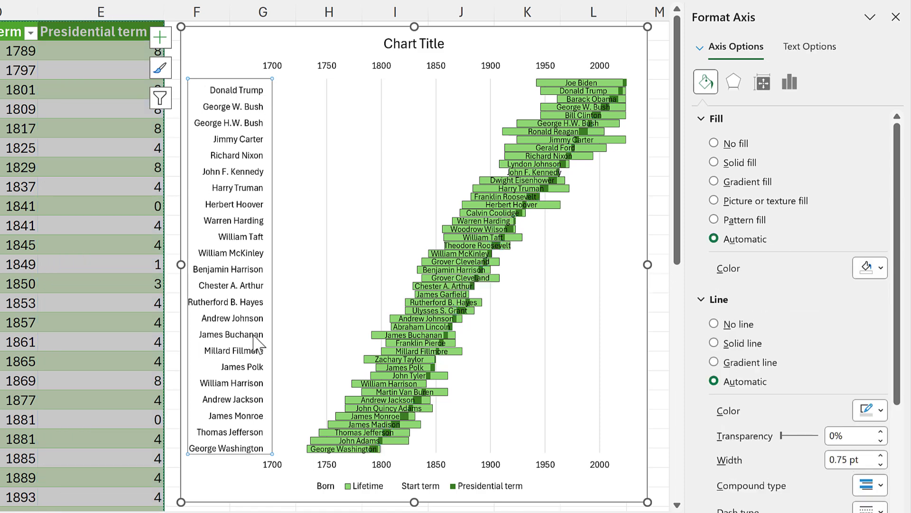
{"action": "left_click", "coordinate": [799, 84]}
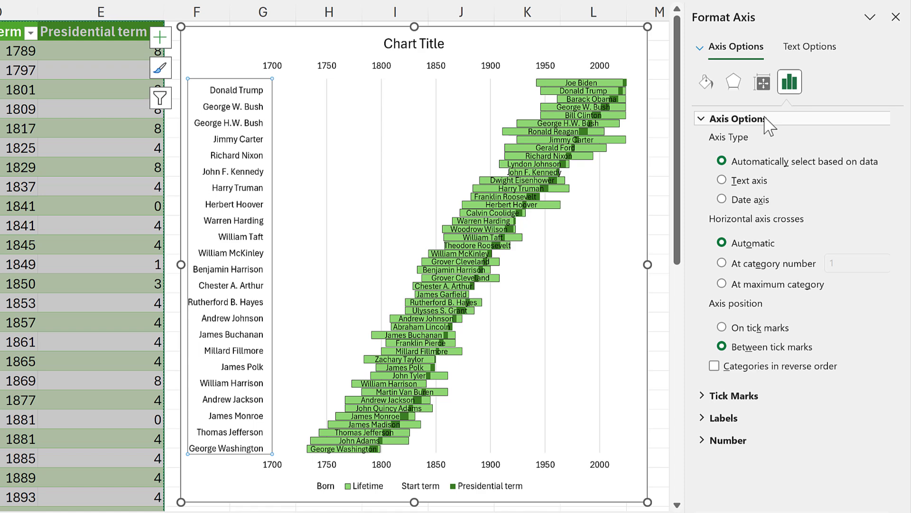
{"action": "left_click", "coordinate": [714, 366]}
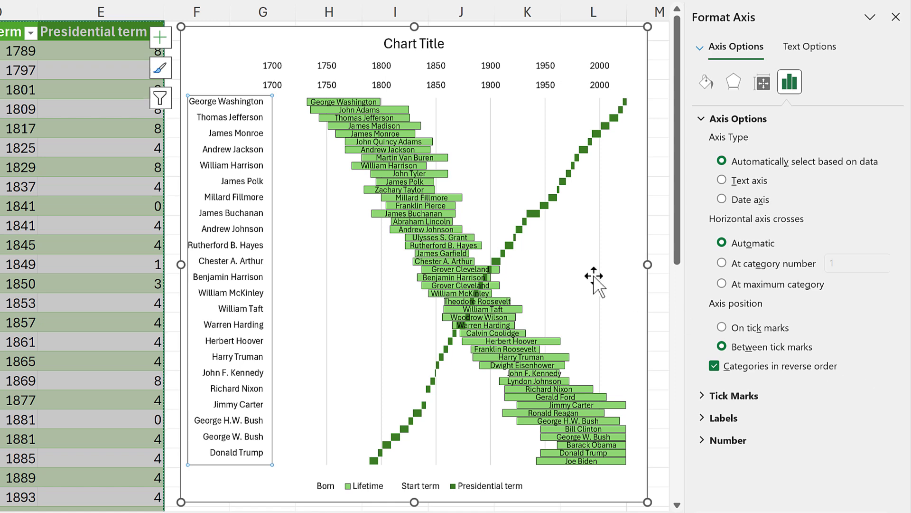
Add a secondary vertical axis, set it to reverse order, then delete it
{"action": "left_click", "coordinate": [160, 37]}
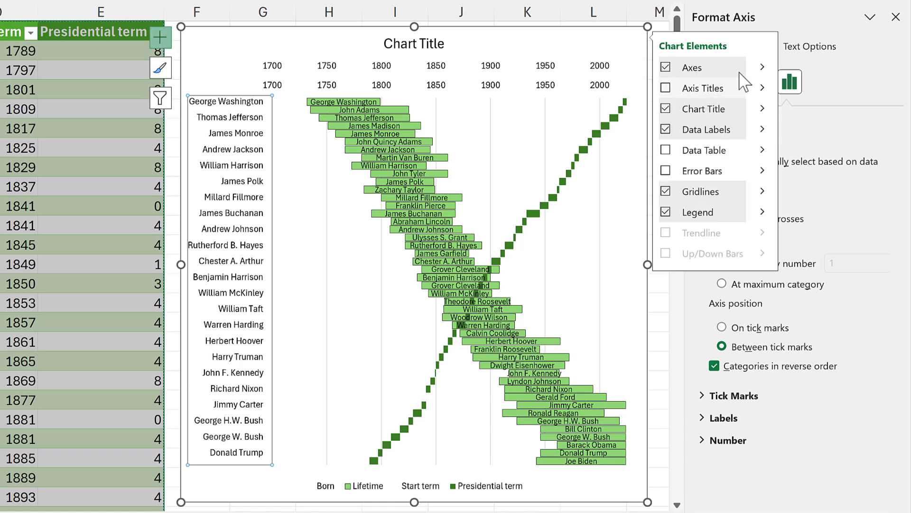
{"action": "left_click", "coordinate": [763, 67]}
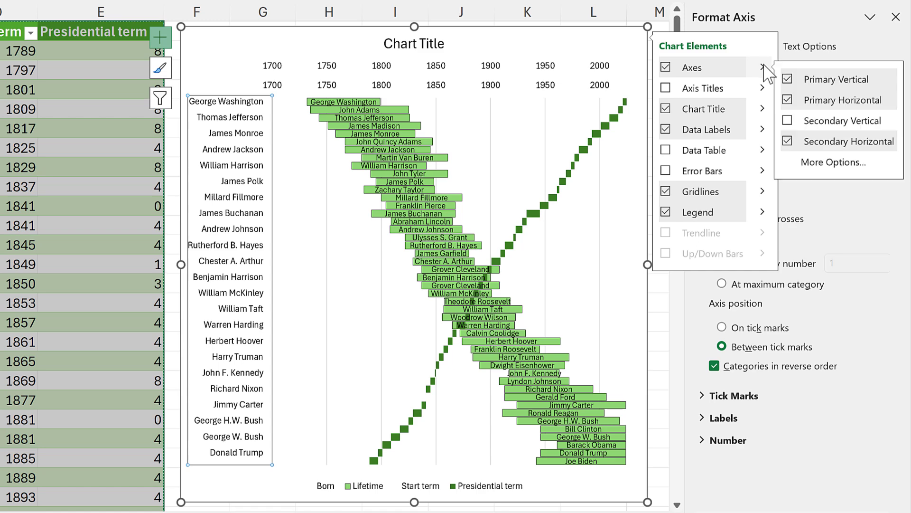
{"action": "left_click", "coordinate": [788, 121]}
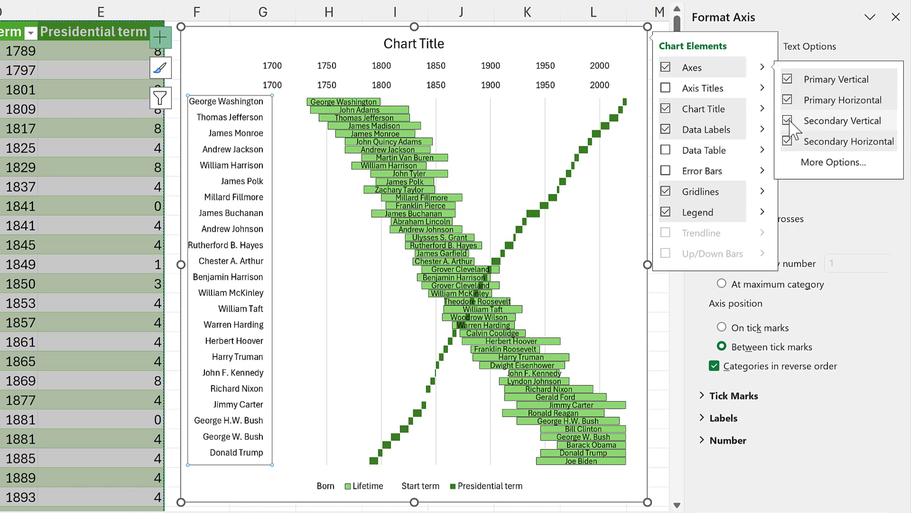
{"action": "key", "text": "Escape"}
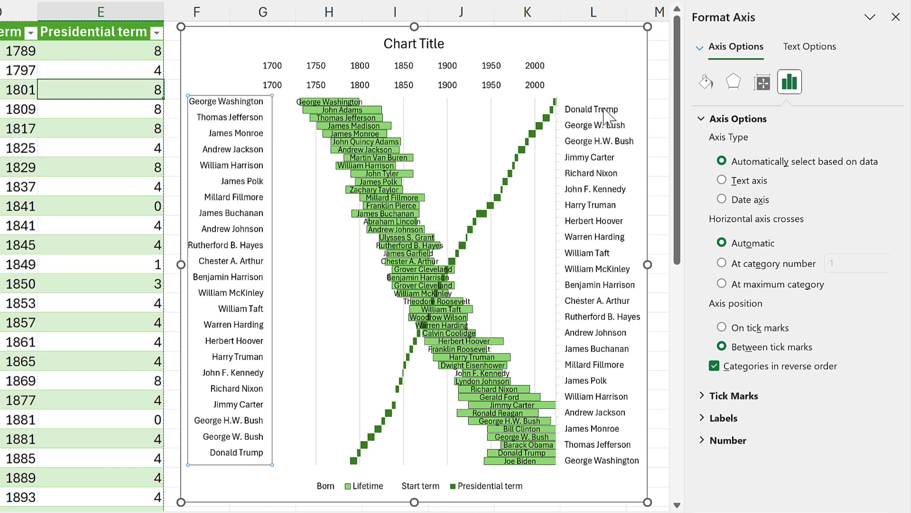
{"action": "left_click", "coordinate": [607, 113]}
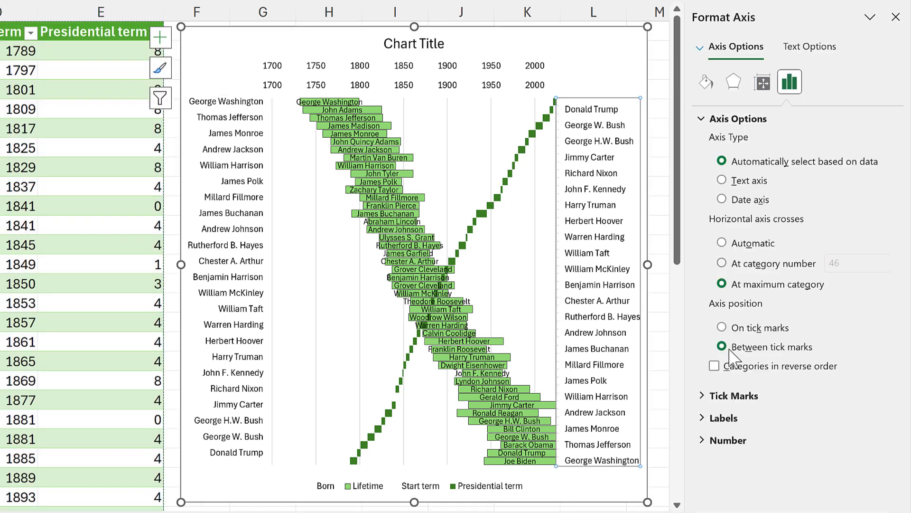
{"action": "left_click", "coordinate": [715, 368]}
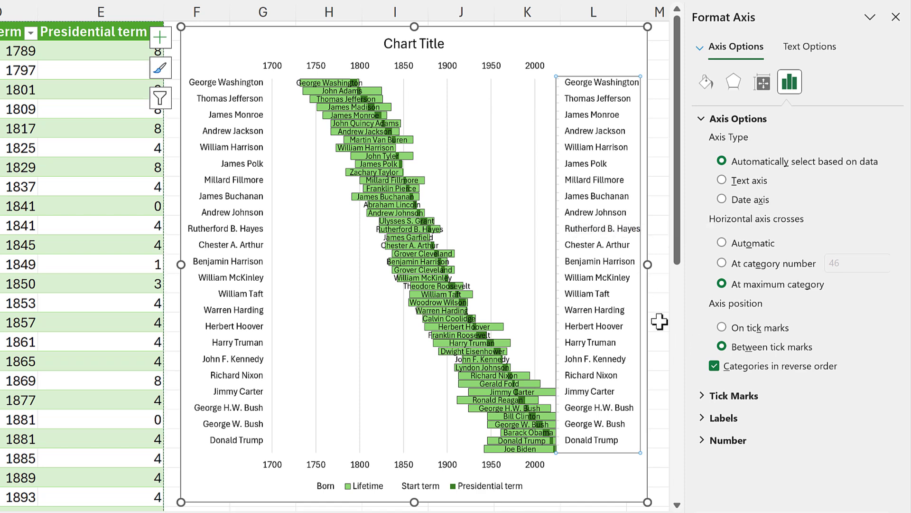
{"action": "key", "text": "Delete"}
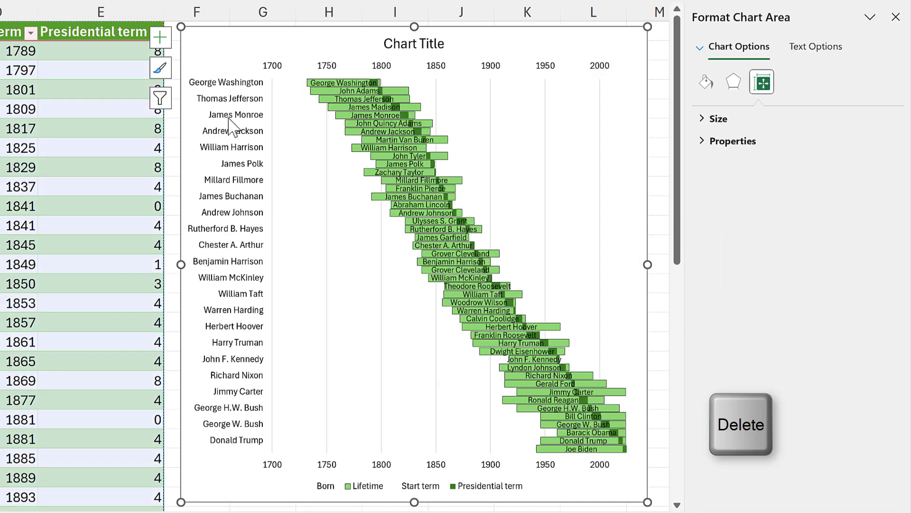
Delete the left-hand name axis and add Primary Major Horizontal and Primary Minor Vertical gridlines
{"action": "left_click", "coordinate": [240, 167]}
{"action": "key", "text": "Delete"}
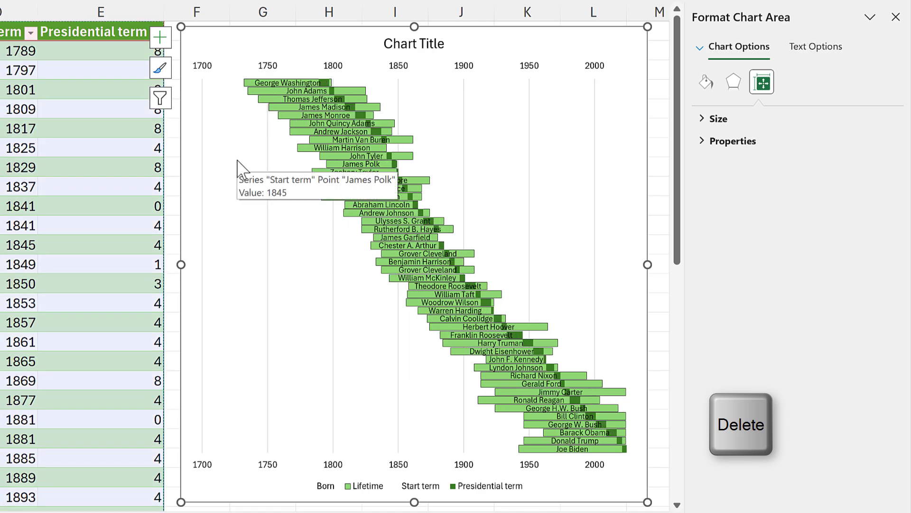
{"action": "left_click", "coordinate": [160, 37]}
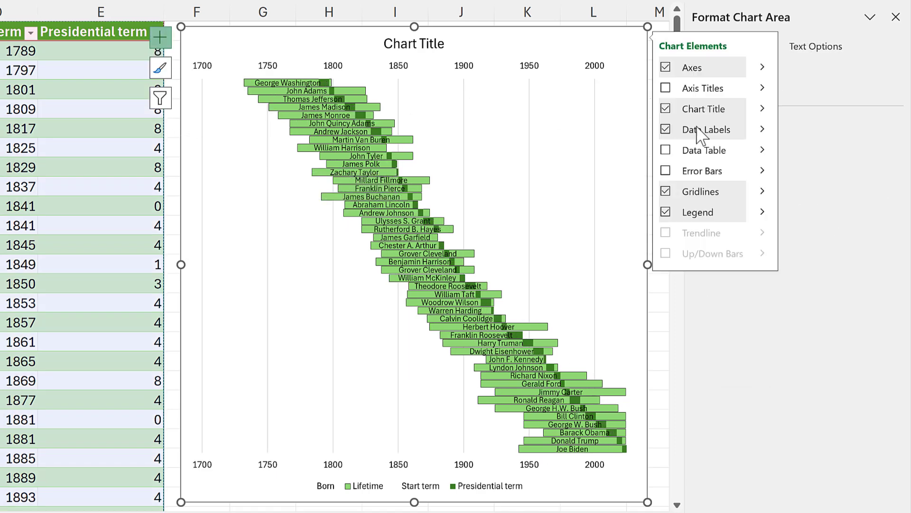
{"action": "left_click", "coordinate": [764, 192]}
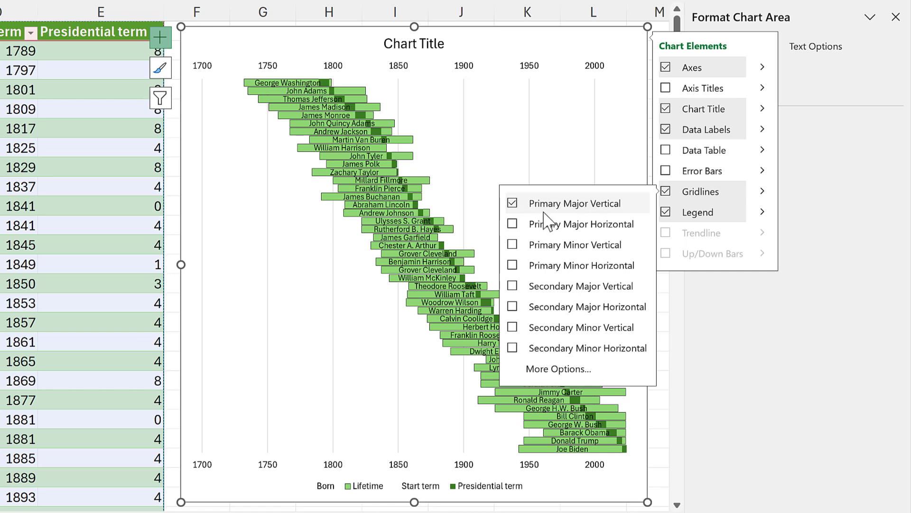
{"action": "left_click", "coordinate": [515, 225]}
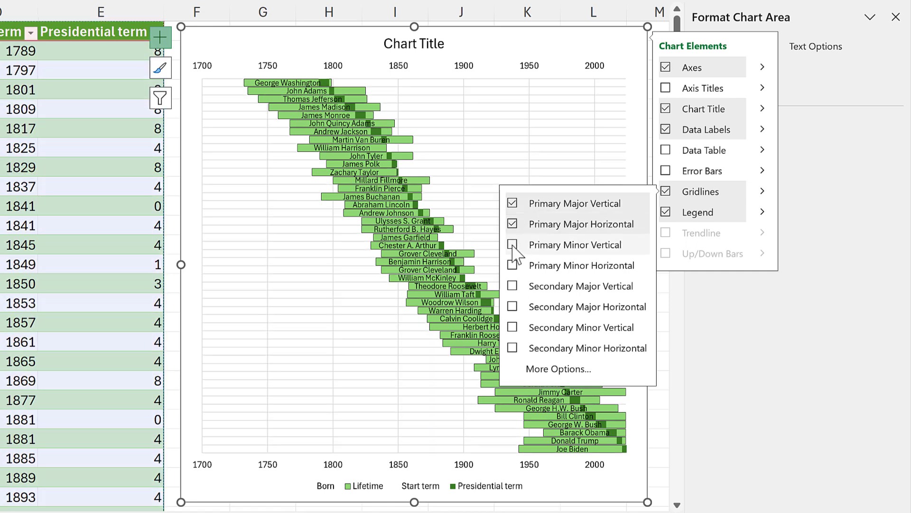
{"action": "left_click", "coordinate": [512, 244]}
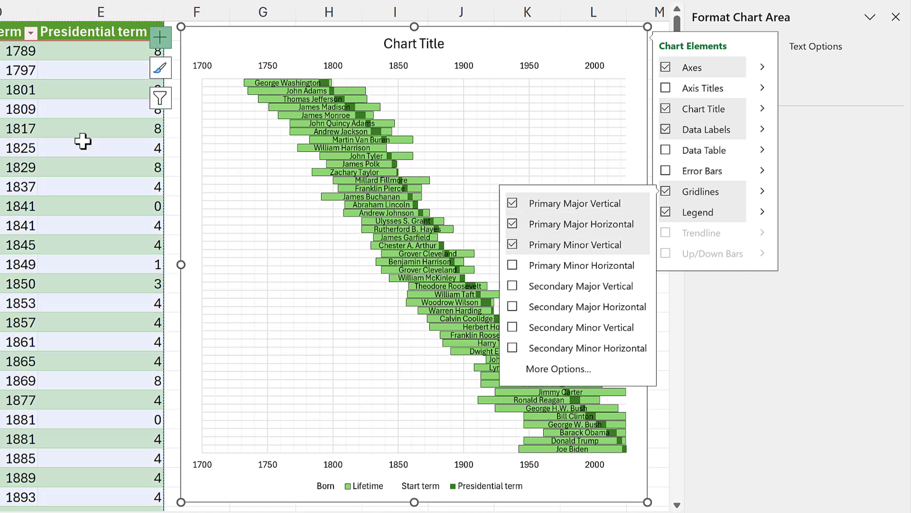
{"action": "left_click", "coordinate": [81, 140]}
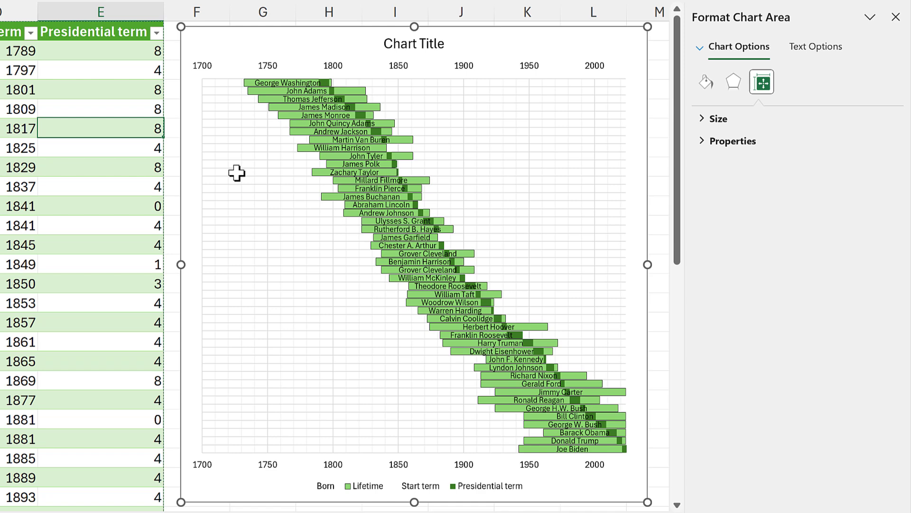
Set the top year axis major unit to 100 and minor unit to 5
{"action": "left_click", "coordinate": [346, 73]}
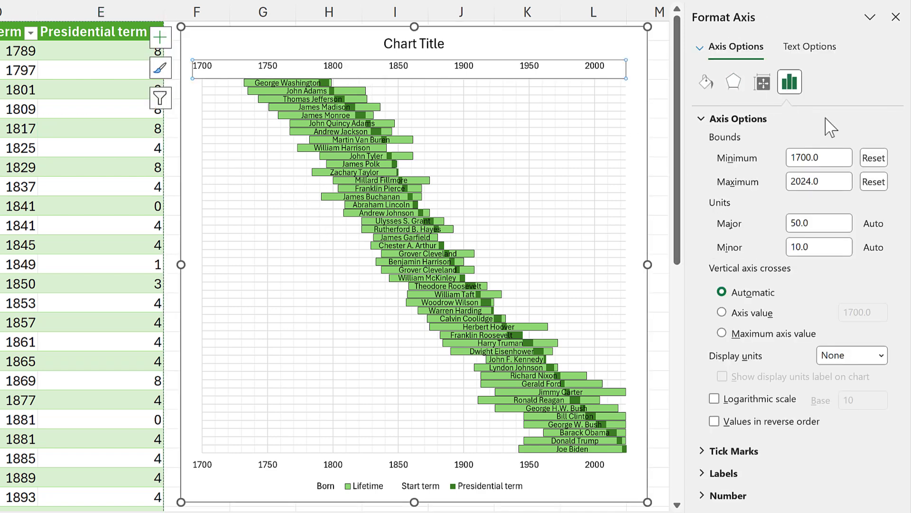
{"action": "left_click", "coordinate": [829, 228]}
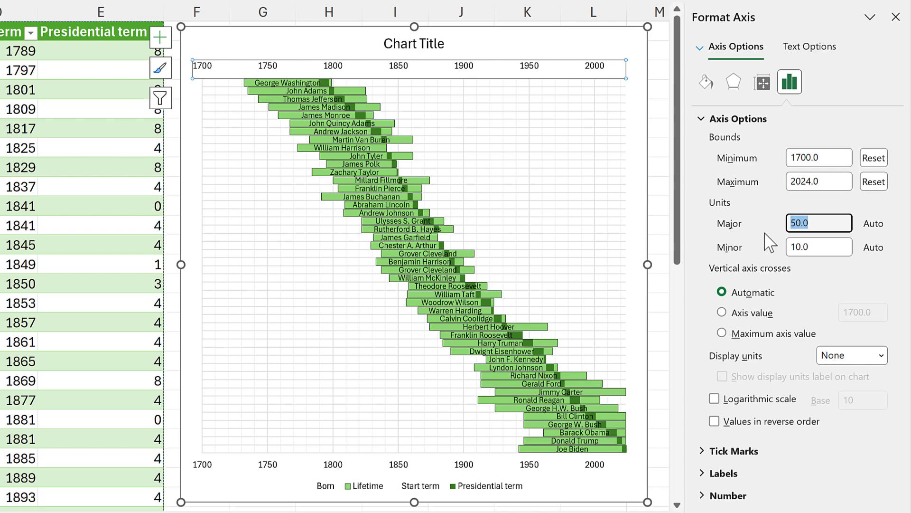
{"action": "type", "text": "100"}
{"action": "key", "text": "Return"}
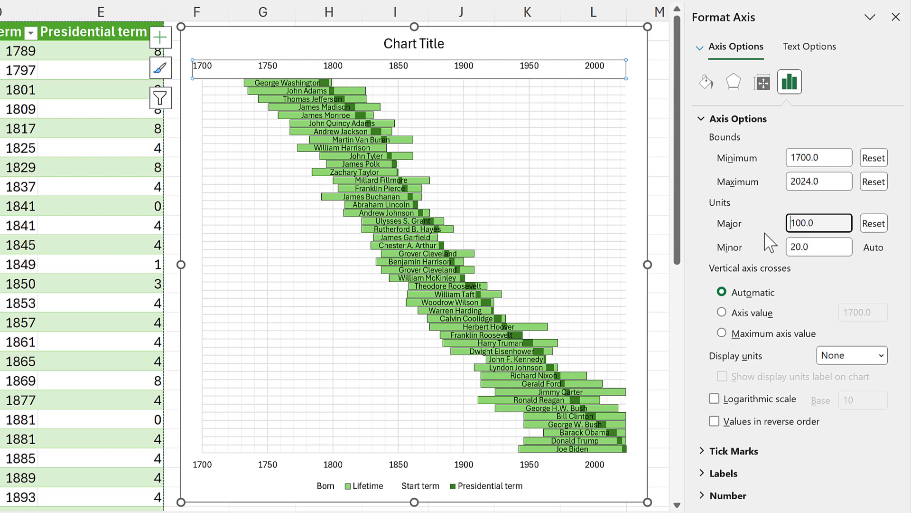
{"action": "key", "text": "Tab"}
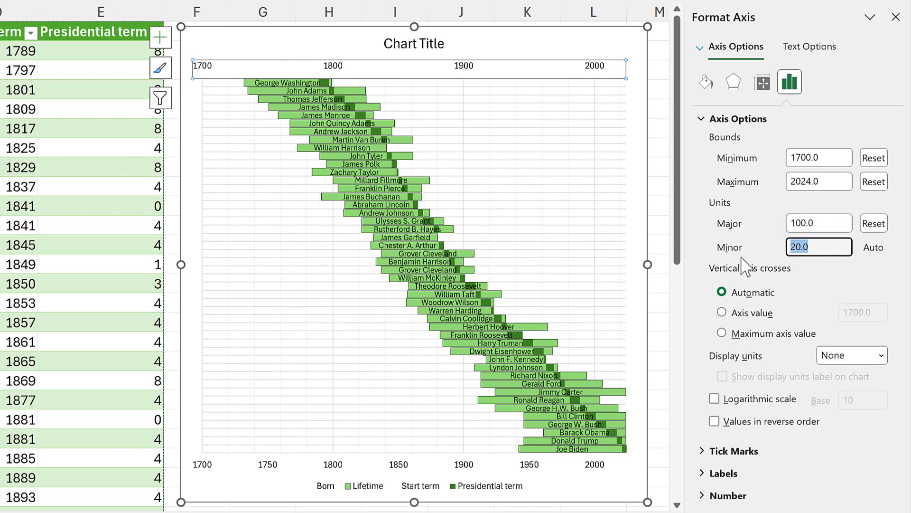
{"action": "key", "text": "Return"}
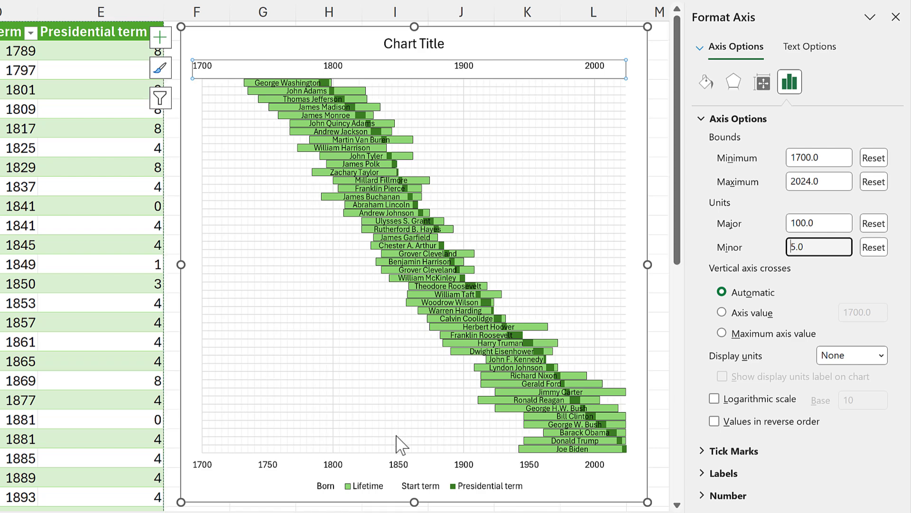
Give the bottom year axis a 25-year major unit and a black 0.5 pt line
{"action": "left_click", "coordinate": [402, 465]}
{"action": "left_click", "coordinate": [810, 223]}
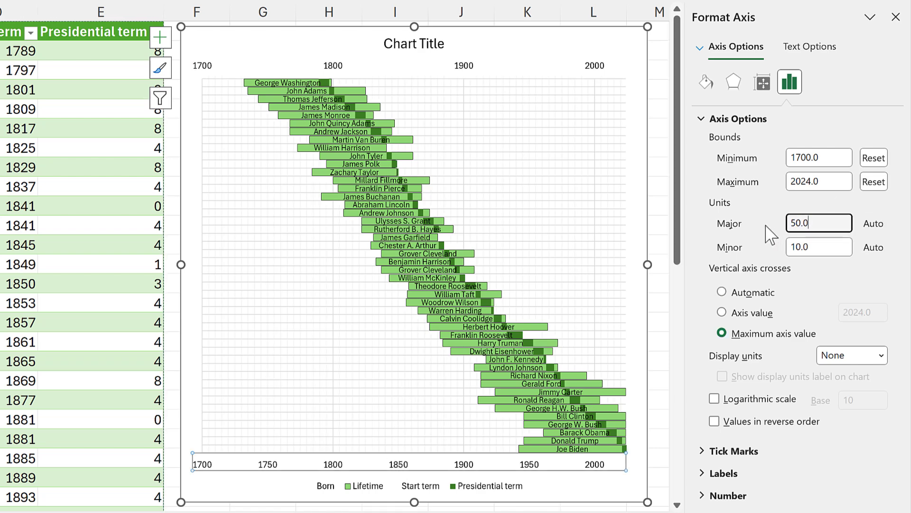
{"action": "key", "text": "ctrl+a"}
{"action": "key", "text": "Return"}
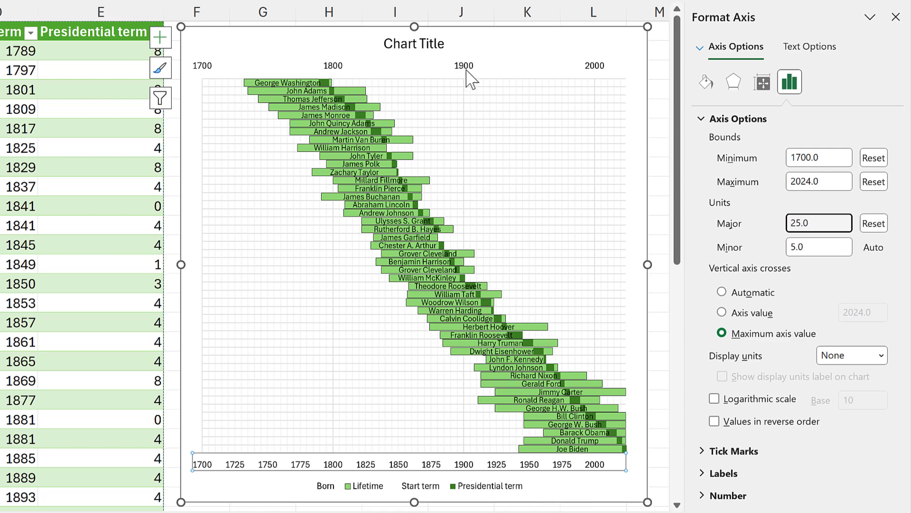
{"action": "left_click", "coordinate": [706, 83]}
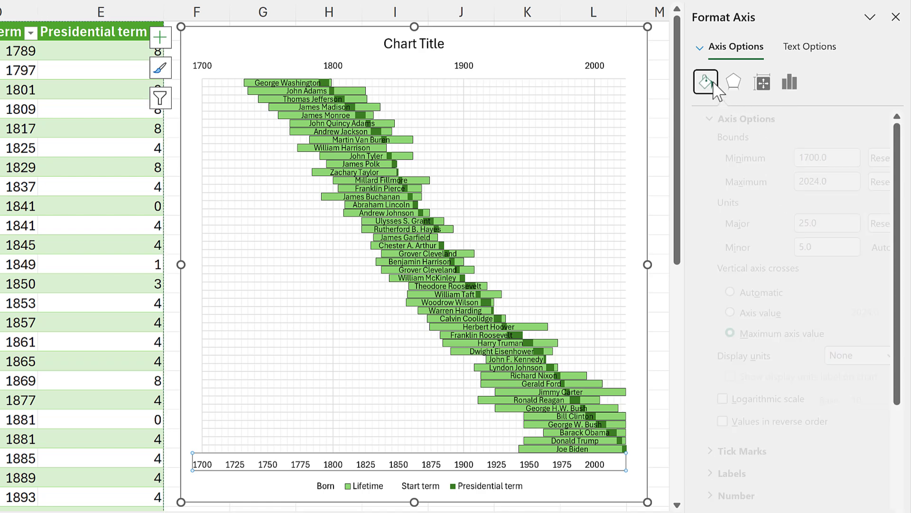
{"action": "left_click", "coordinate": [875, 411]}
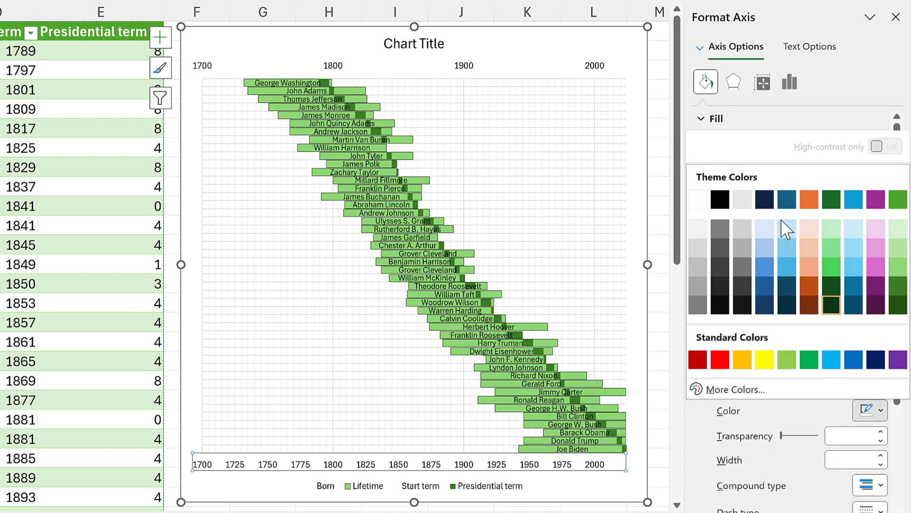
{"action": "left_click", "coordinate": [720, 199]}
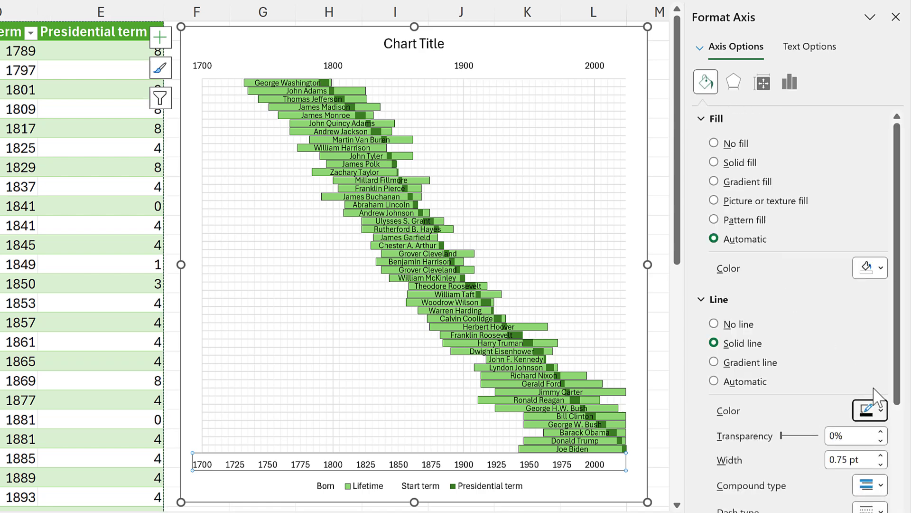
{"action": "left_click", "coordinate": [880, 465]}
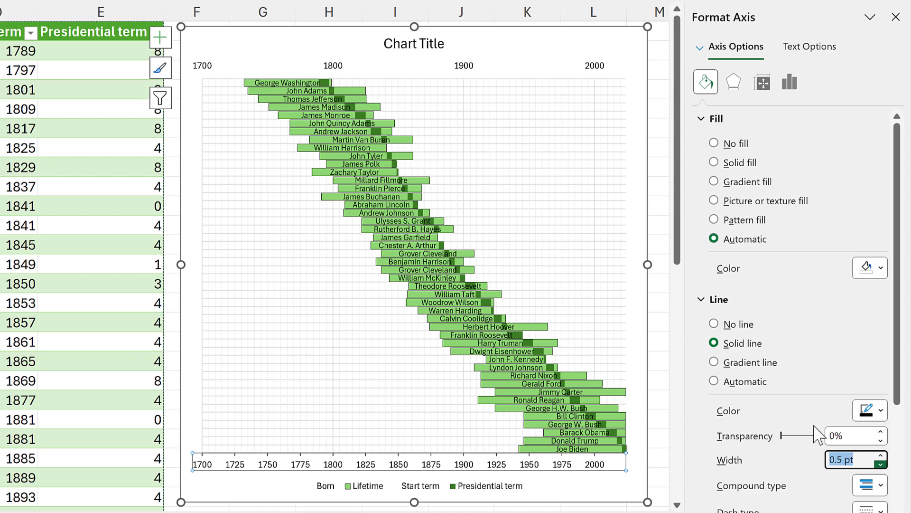
Make the top year axis line black at 0.5 pt
{"action": "left_click", "coordinate": [471, 67]}
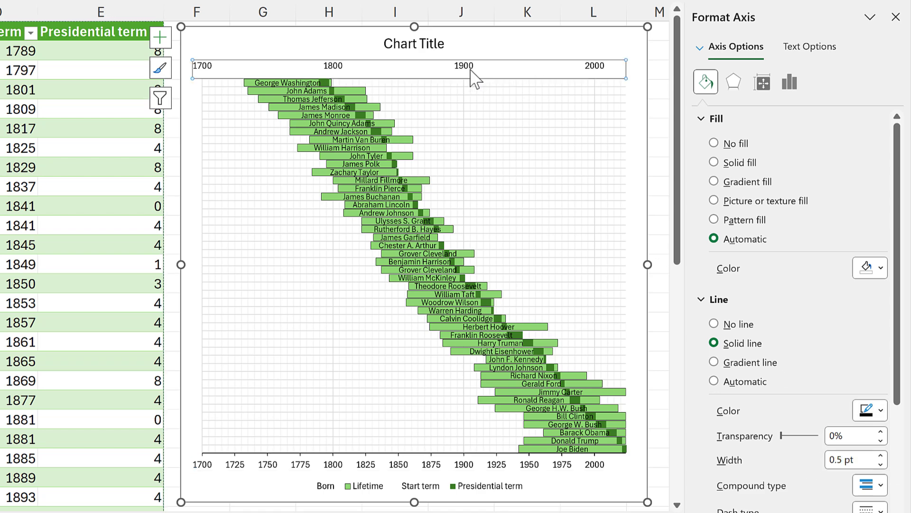
{"action": "left_click", "coordinate": [874, 410]}
{"action": "left_click", "coordinate": [860, 461]}
{"action": "left_click", "coordinate": [881, 465]}
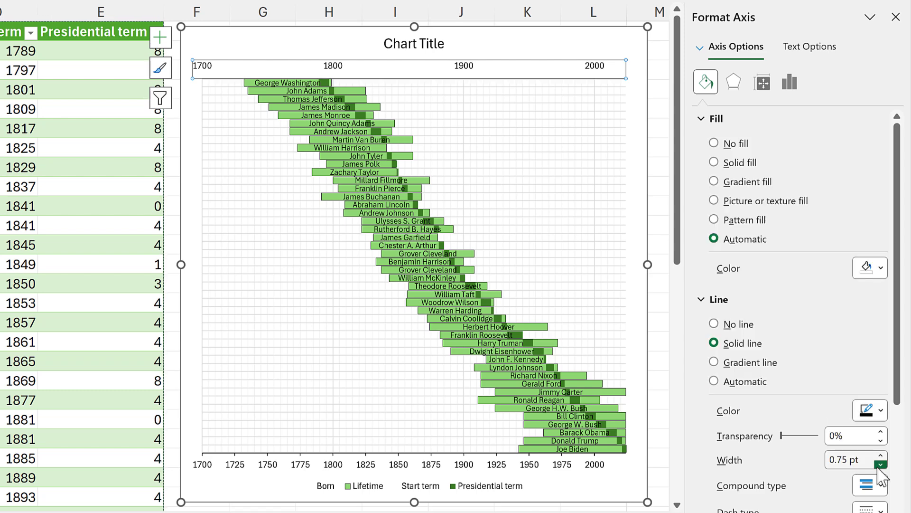
{"action": "left_click", "coordinate": [881, 465]}
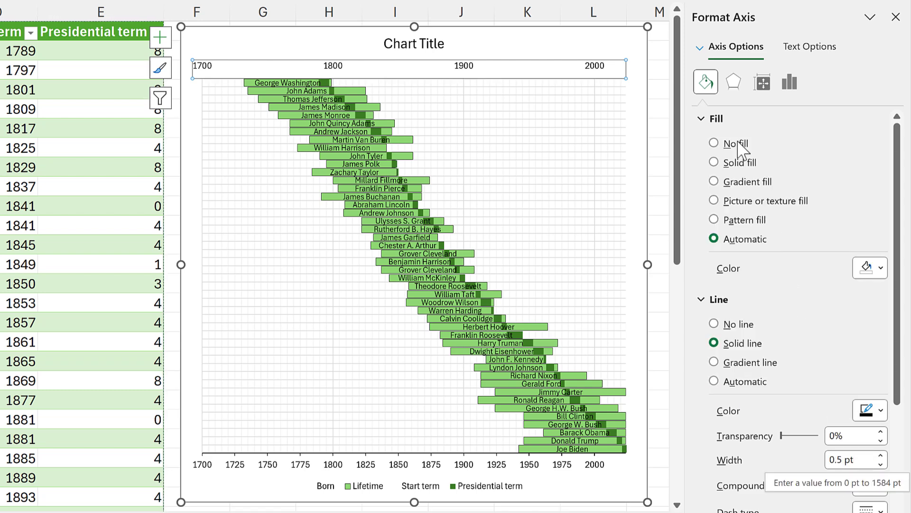
Set the top axis major tick marks to Outside
{"action": "left_click", "coordinate": [789, 82]}
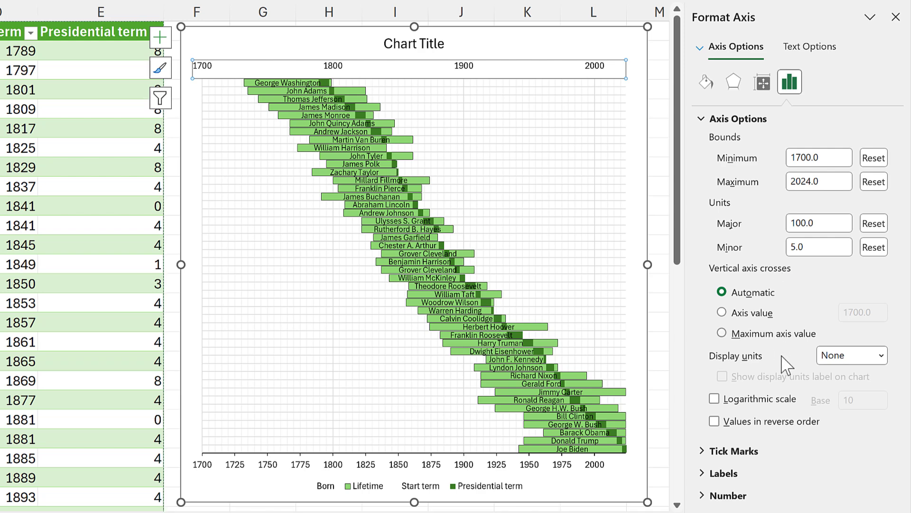
{"action": "left_click", "coordinate": [754, 452]}
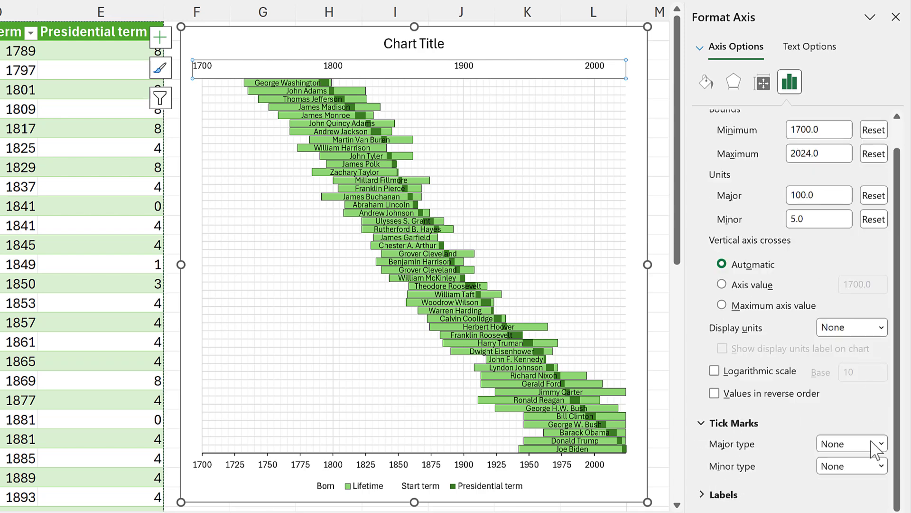
{"action": "left_click", "coordinate": [881, 443]}
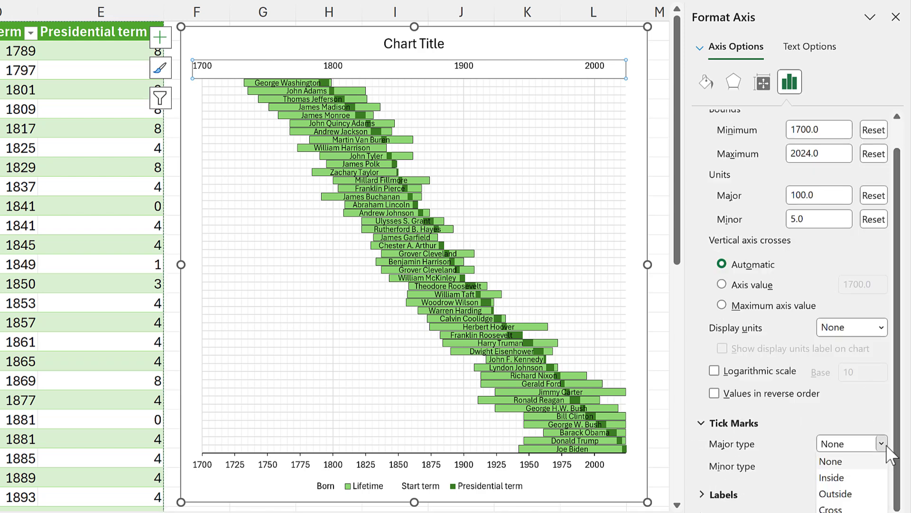
{"action": "left_click", "coordinate": [868, 491]}
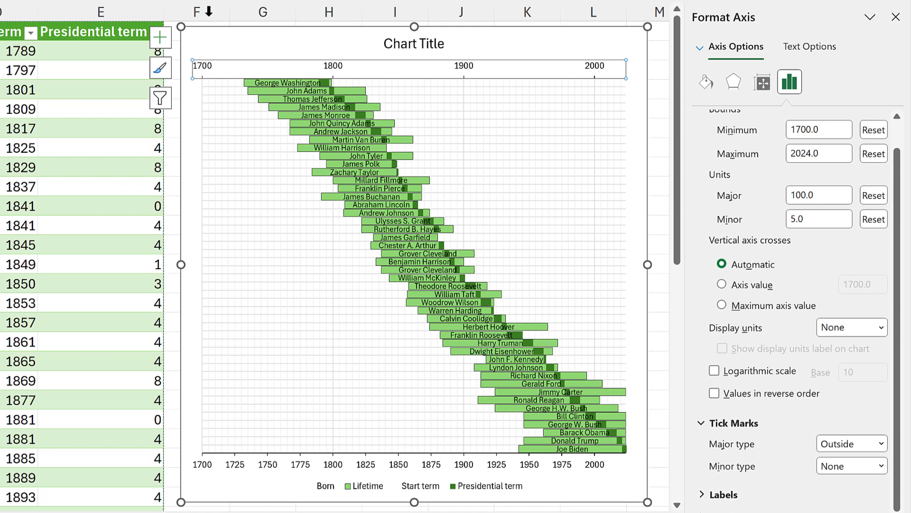
{"action": "left_click", "coordinate": [700, 48]}
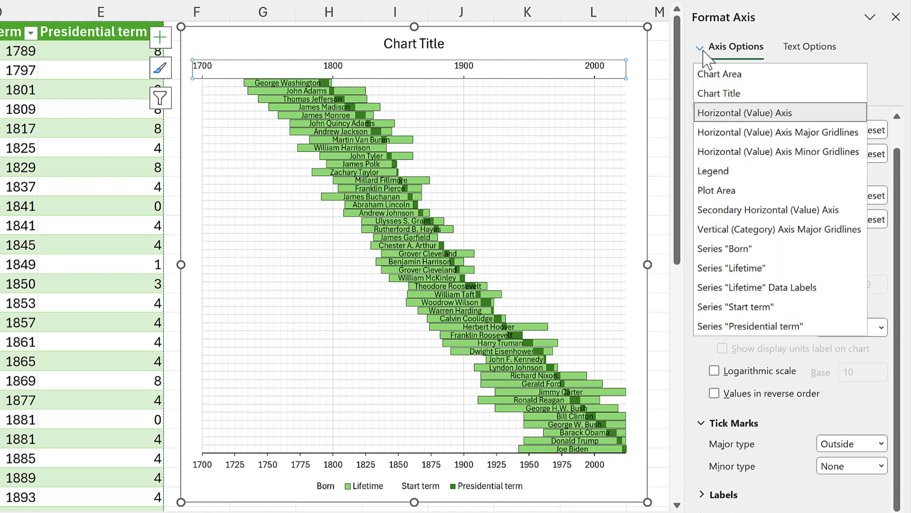
Give the plot area a black 0.5 pt border
{"action": "left_click", "coordinate": [722, 190]}
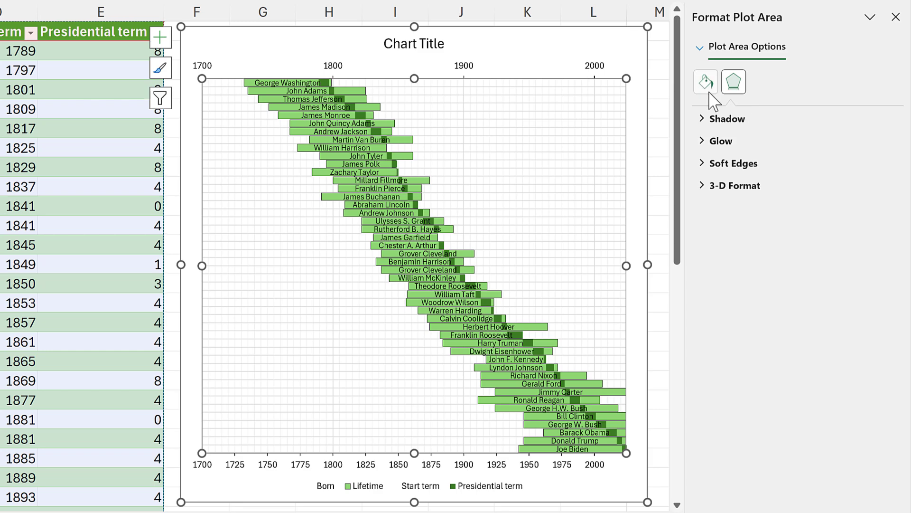
{"action": "left_click", "coordinate": [709, 90]}
{"action": "left_click", "coordinate": [872, 409]}
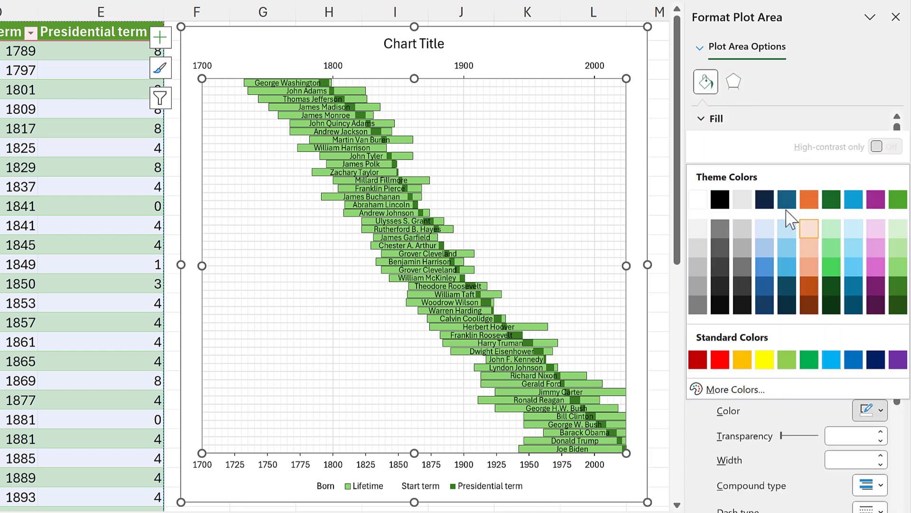
{"action": "left_click", "coordinate": [716, 198]}
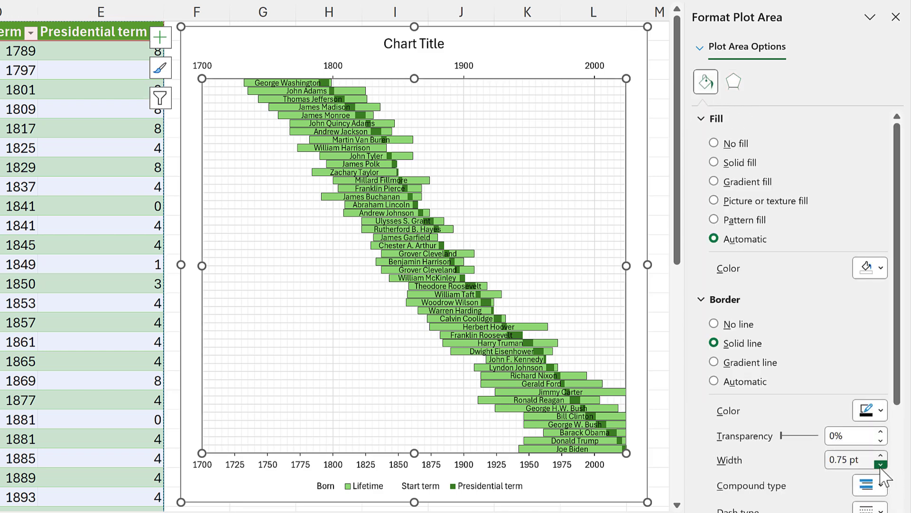
{"action": "left_click", "coordinate": [881, 465]}
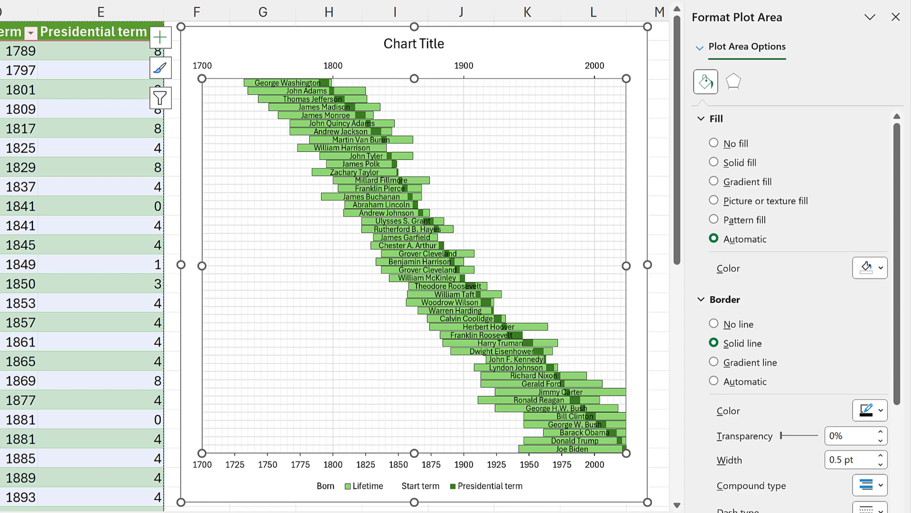
{"action": "left_click", "coordinate": [64, 103]}
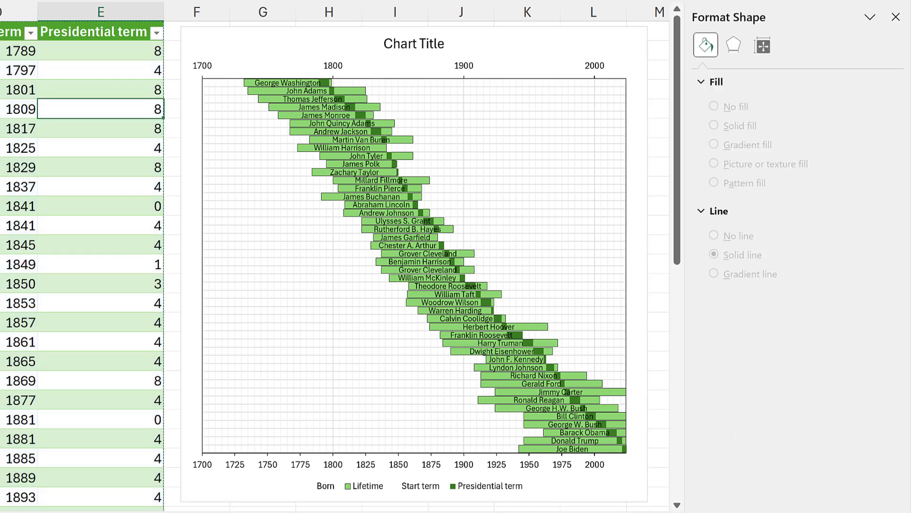
Set the outer chart area border to No line
{"action": "left_click", "coordinate": [270, 48]}
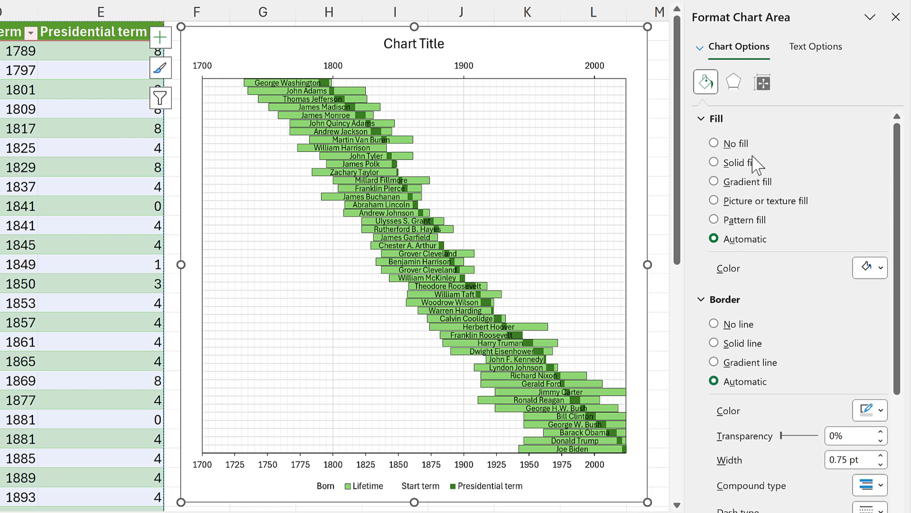
{"action": "left_click", "coordinate": [739, 328]}
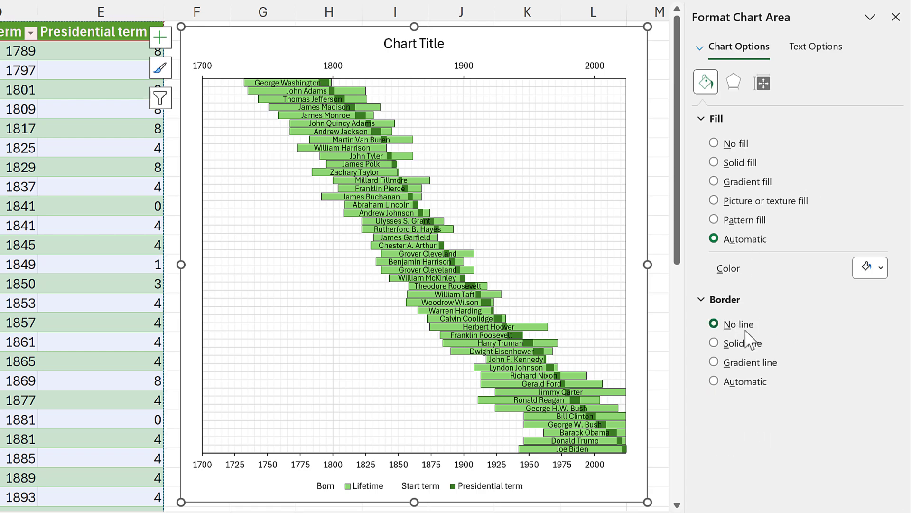
{"action": "left_click", "coordinate": [159, 109]}
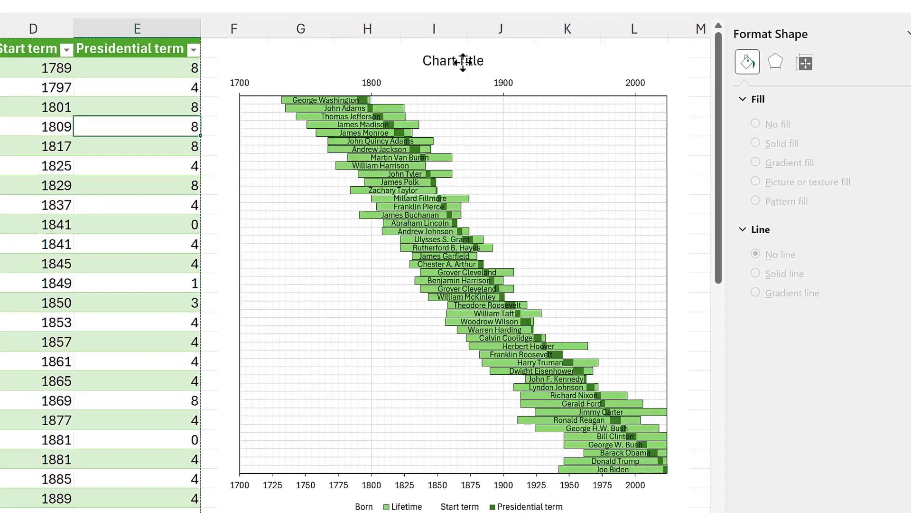
Enter 'US Presidents Timeline' as the chart title and apply bold with Ctrl+B
{"action": "left_click", "coordinate": [463, 62]}
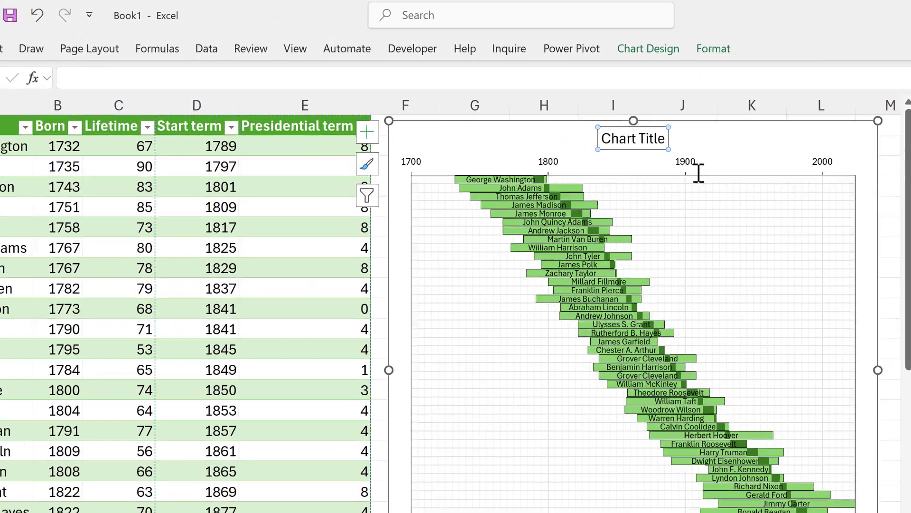
{"action": "type", "text": "US"}
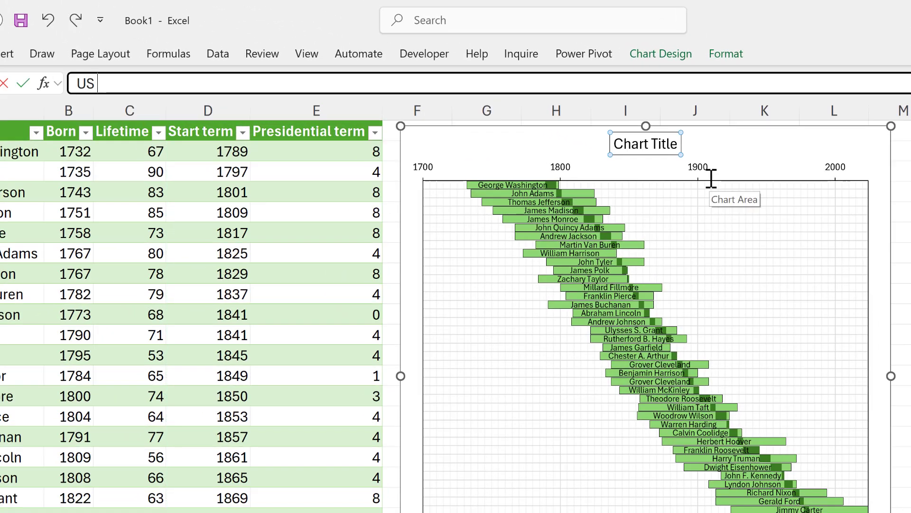
{"action": "type", "text": " Presidents Timeline"}
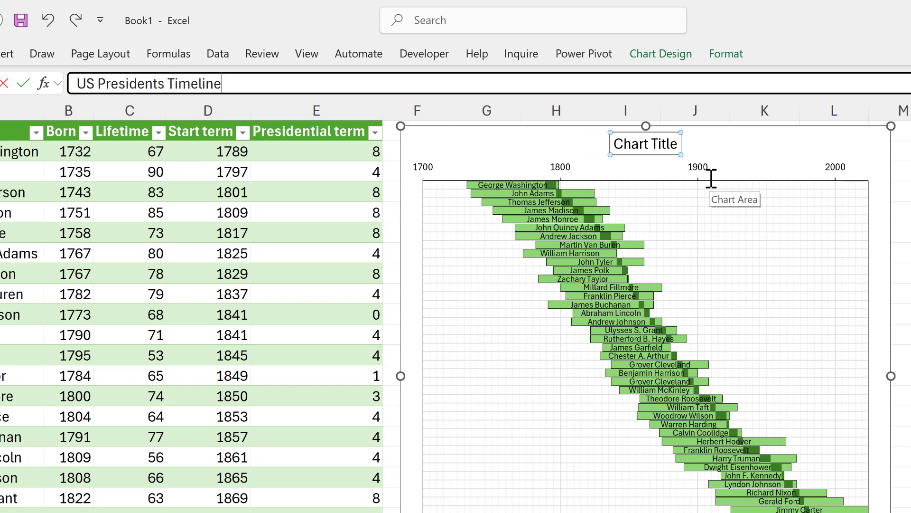
{"action": "key", "text": "Return"}
{"action": "left_click", "coordinate": [321, 252]}
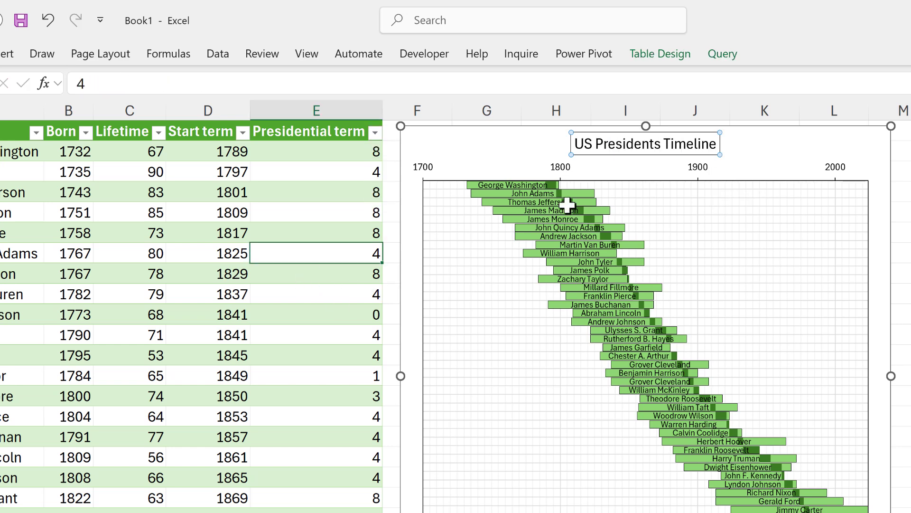
{"action": "left_click", "coordinate": [626, 162]}
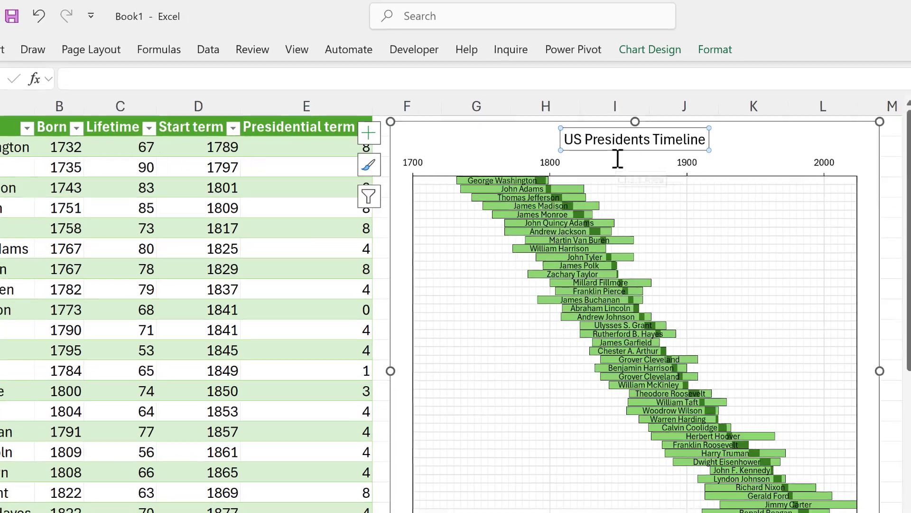
{"action": "key", "text": "ctrl+b"}
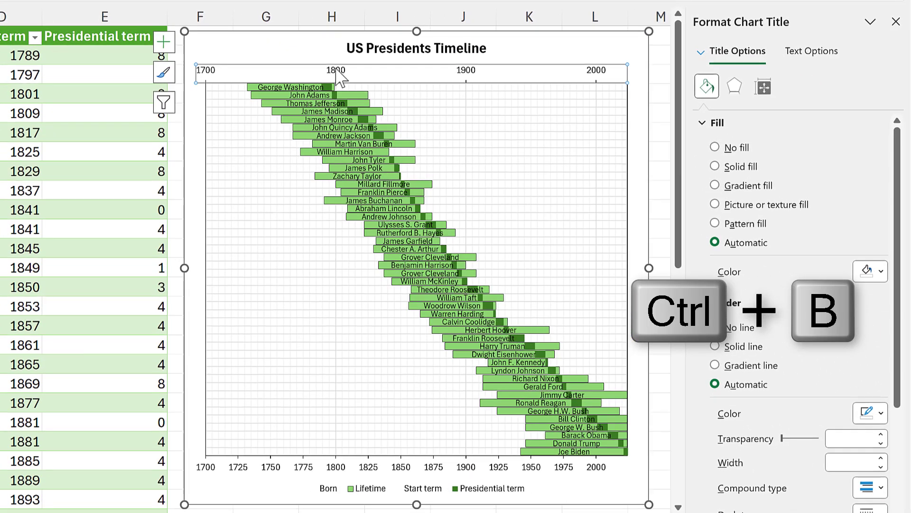
Bold the top and bottom year axis labels and the legend entries
{"action": "key", "text": "ctrl+b"}
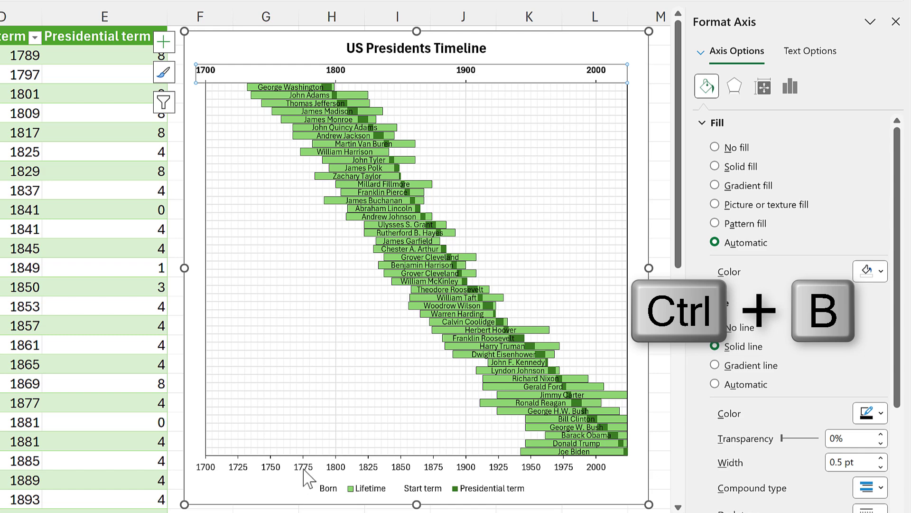
{"action": "left_click", "coordinate": [305, 470]}
{"action": "key", "text": "ctrl+b"}
{"action": "left_click", "coordinate": [332, 489]}
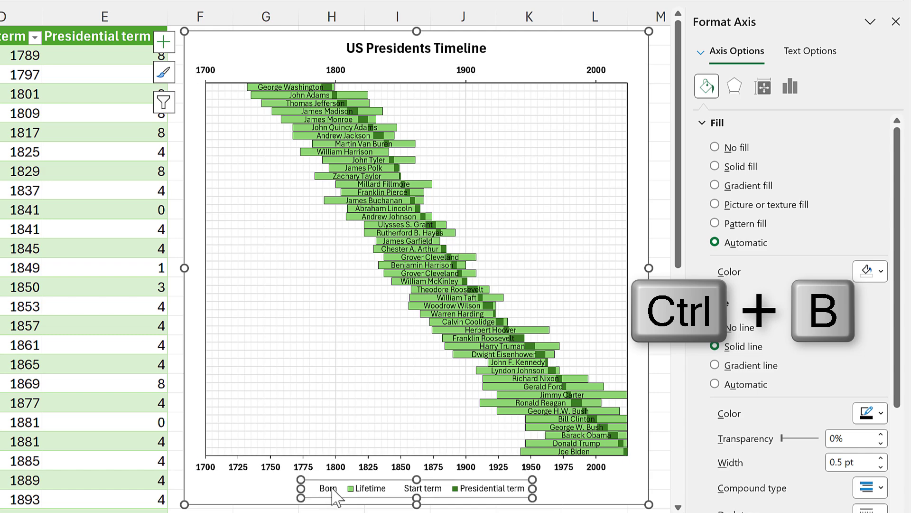
{"action": "key", "text": "ctrl+b"}
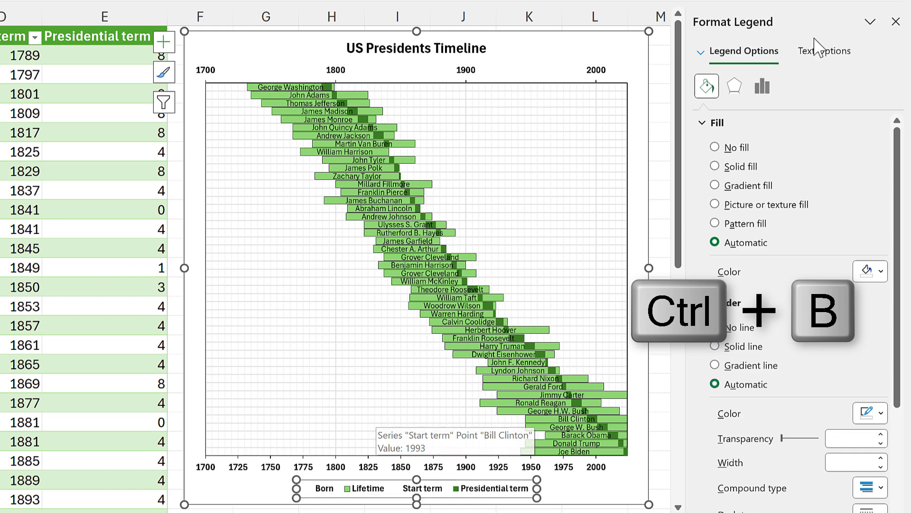
{"action": "left_click", "coordinate": [701, 52]}
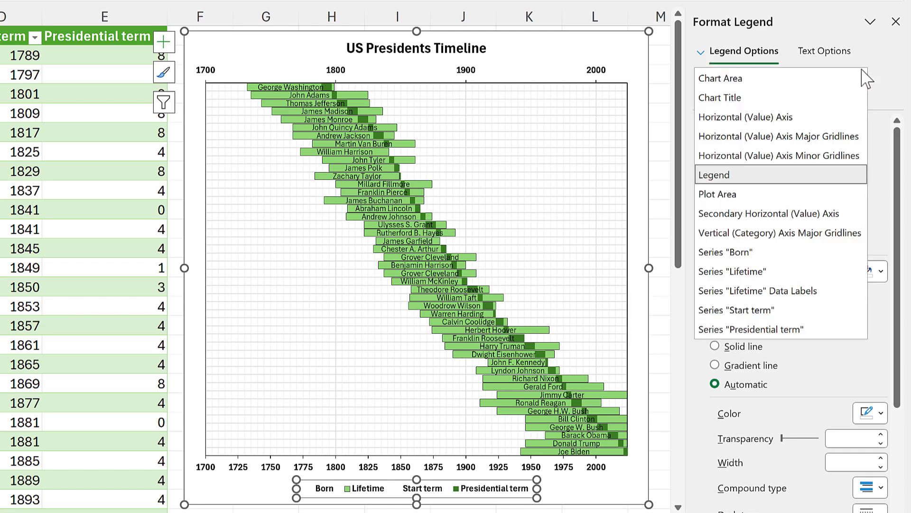
{"action": "left_click", "coordinate": [843, 138]}
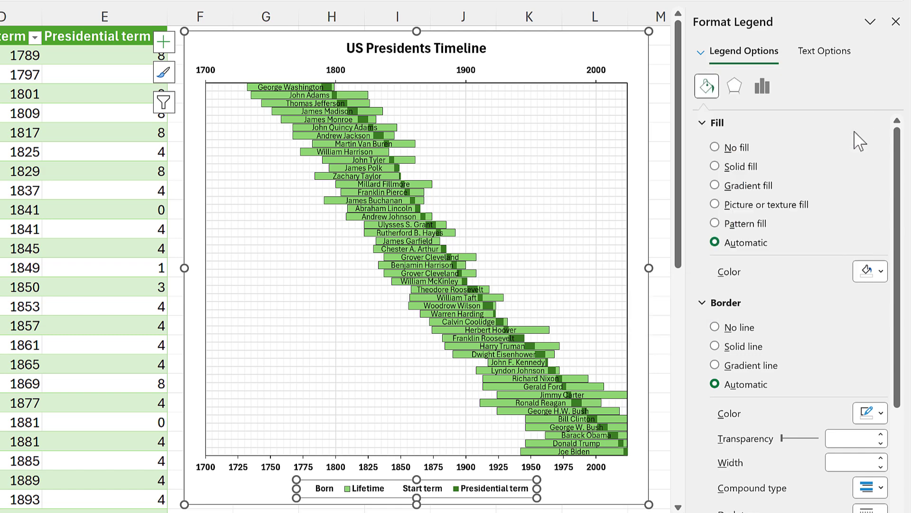
Colour the major century gridlines solid dark gray
{"action": "left_click", "coordinate": [871, 236]}
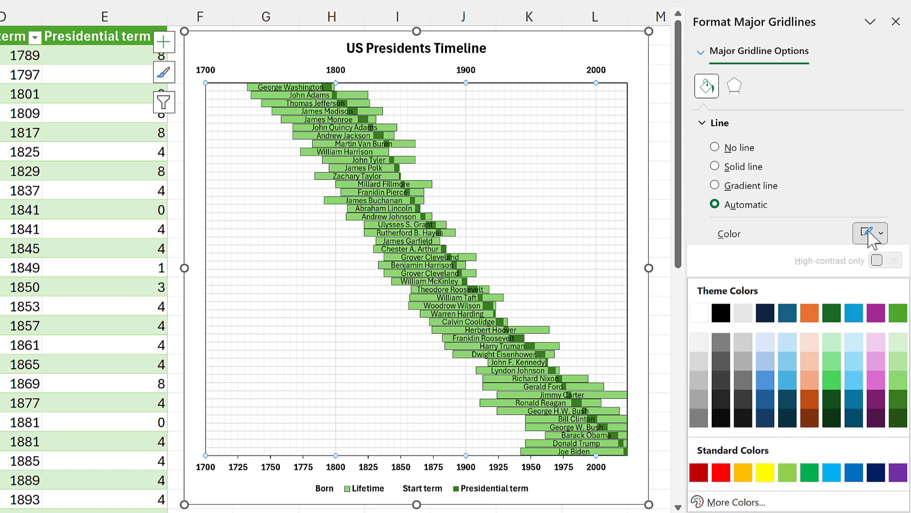
{"action": "left_click", "coordinate": [716, 377]}
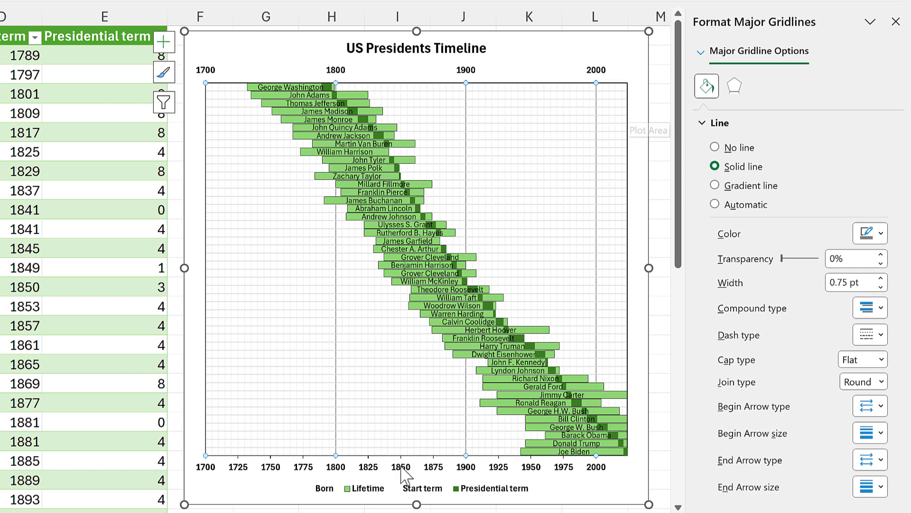
{"action": "left_click", "coordinate": [421, 487]}
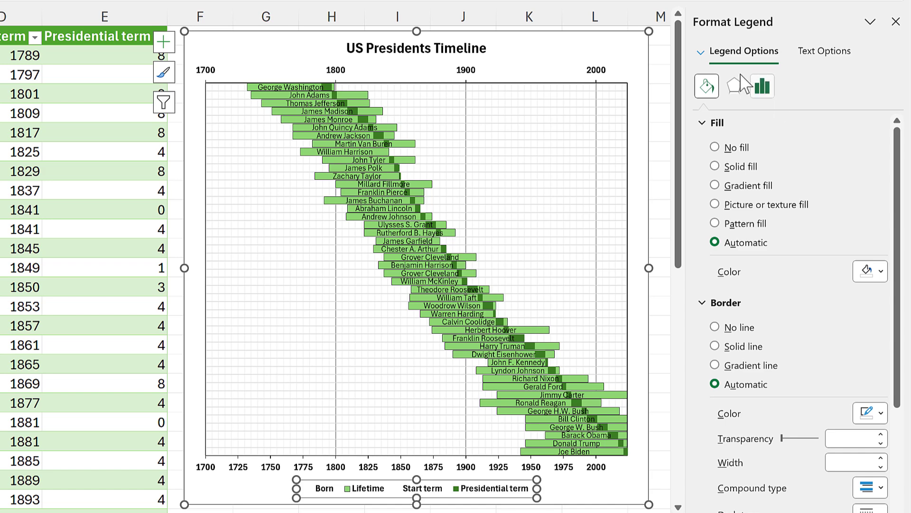
Move the legend to the top right and delete its Born and Start term entries
{"action": "left_click", "coordinate": [759, 94]}
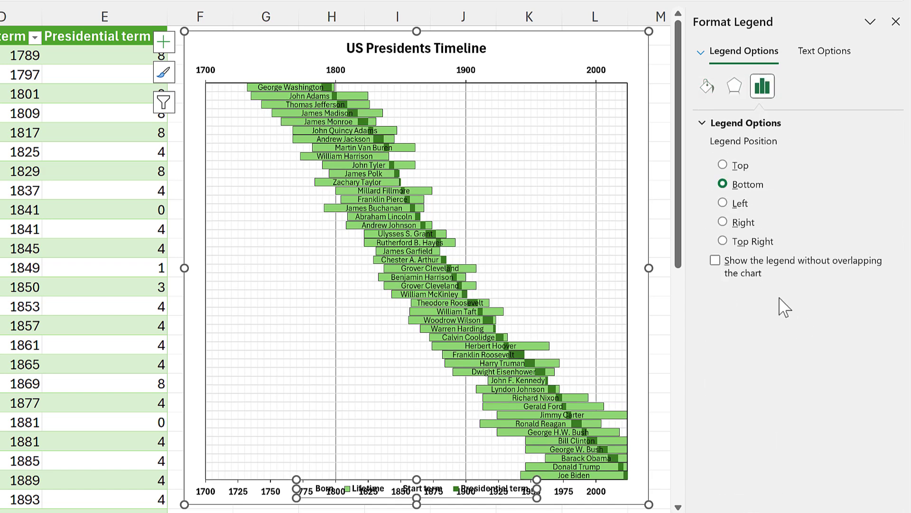
{"action": "left_click", "coordinate": [738, 242]}
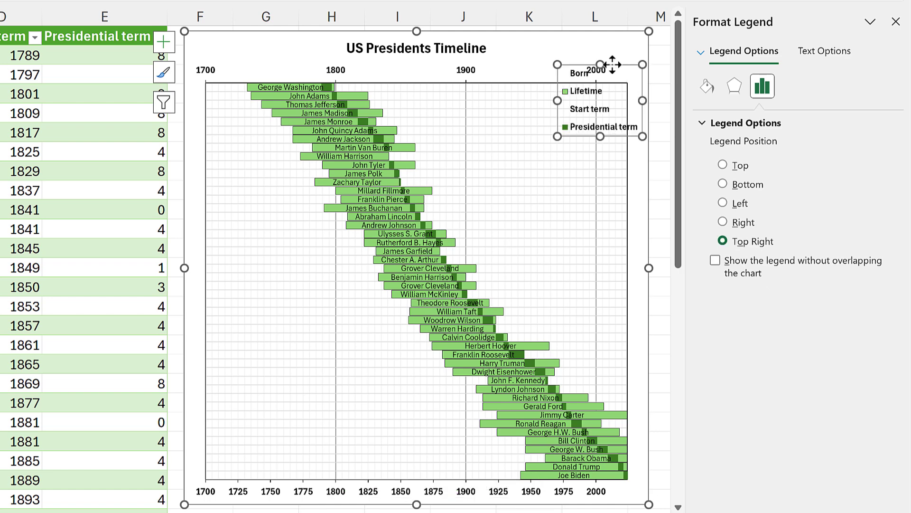
{"action": "left_click_drag", "start_coordinate": [603, 81], "coordinate": [586, 105]}
{"action": "left_click", "coordinate": [551, 102]}
{"action": "key", "text": "Delete"}
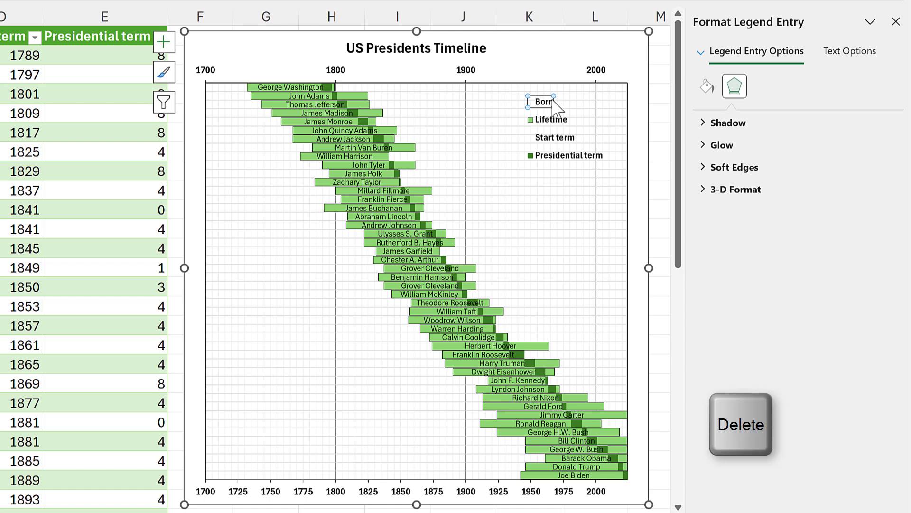
{"action": "left_click", "coordinate": [553, 119]}
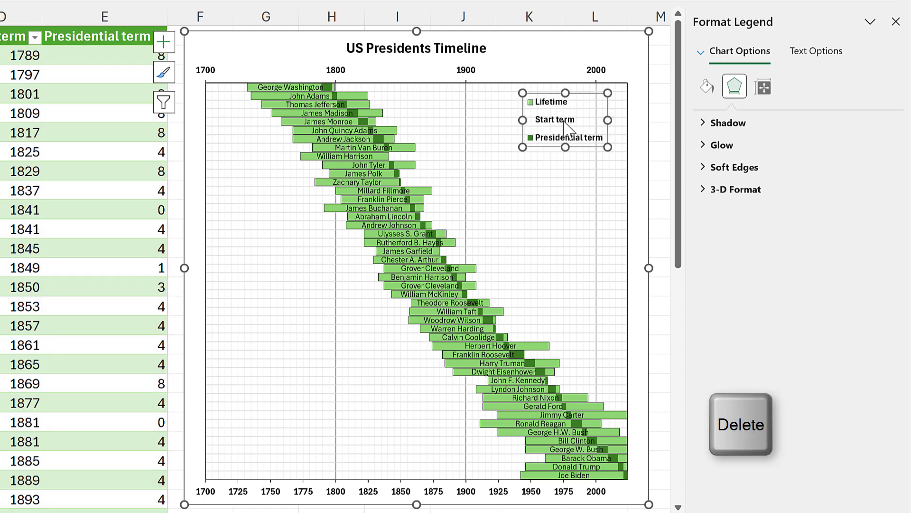
{"action": "left_click", "coordinate": [553, 119]}
{"action": "key", "text": "Delete"}
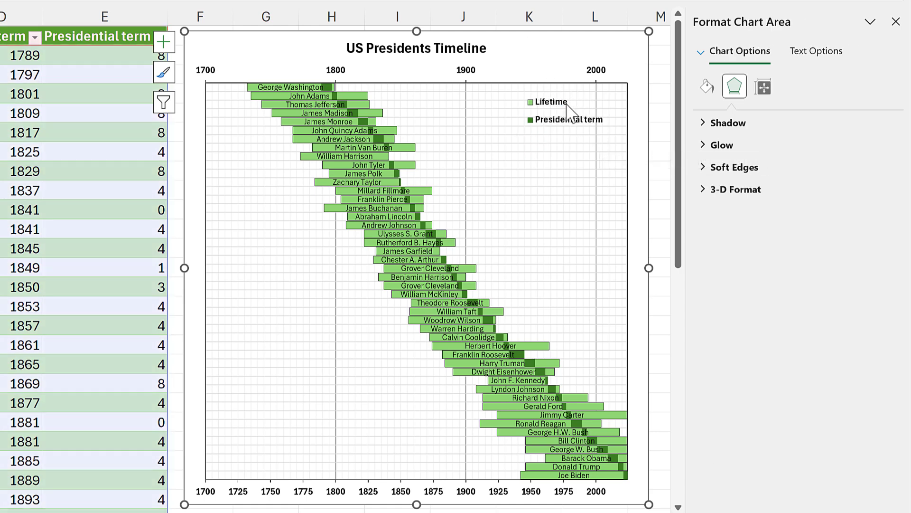
Give the legend a white fill and black outline, and enlarge it slightly
{"action": "left_click", "coordinate": [563, 105]}
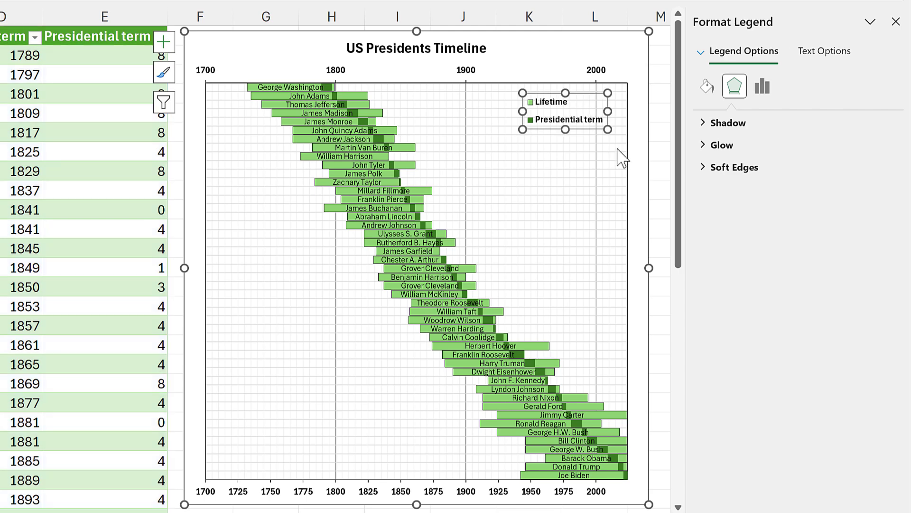
{"action": "left_click", "coordinate": [707, 86]}
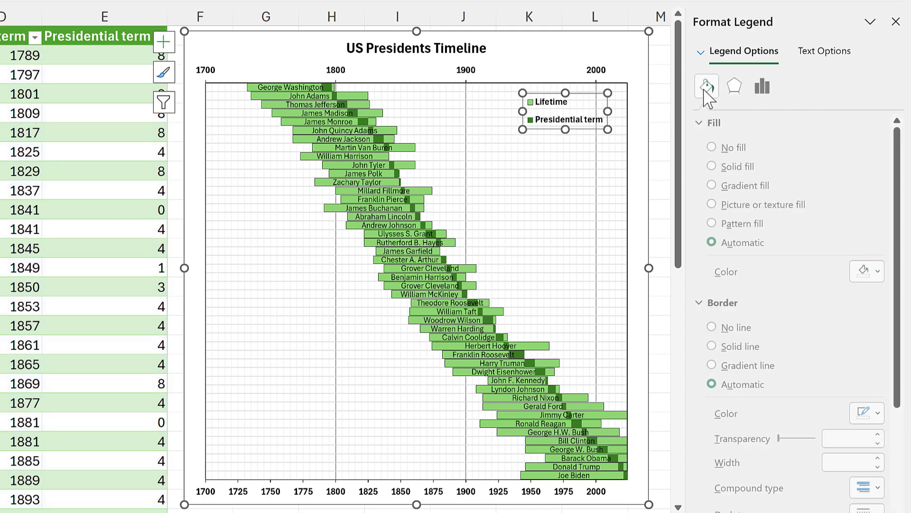
{"action": "left_click", "coordinate": [867, 273]}
{"action": "left_click", "coordinate": [698, 350]}
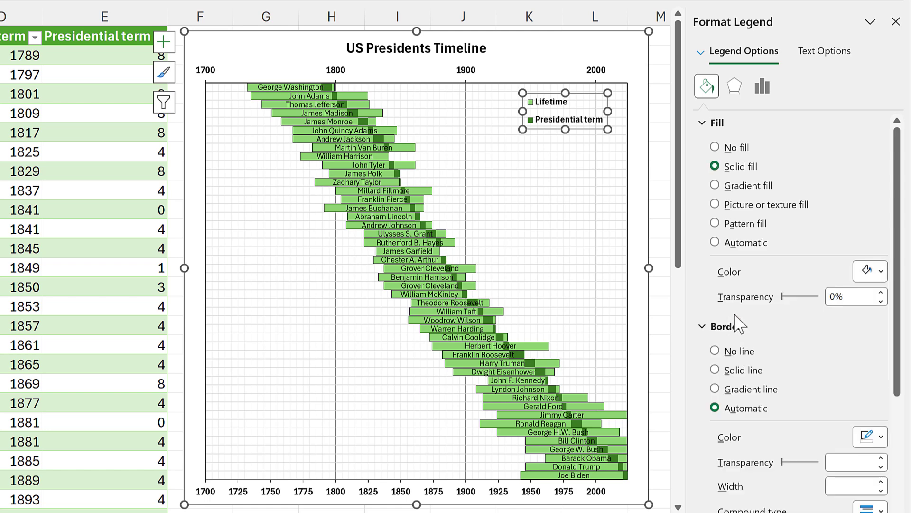
{"action": "left_click", "coordinate": [867, 437]}
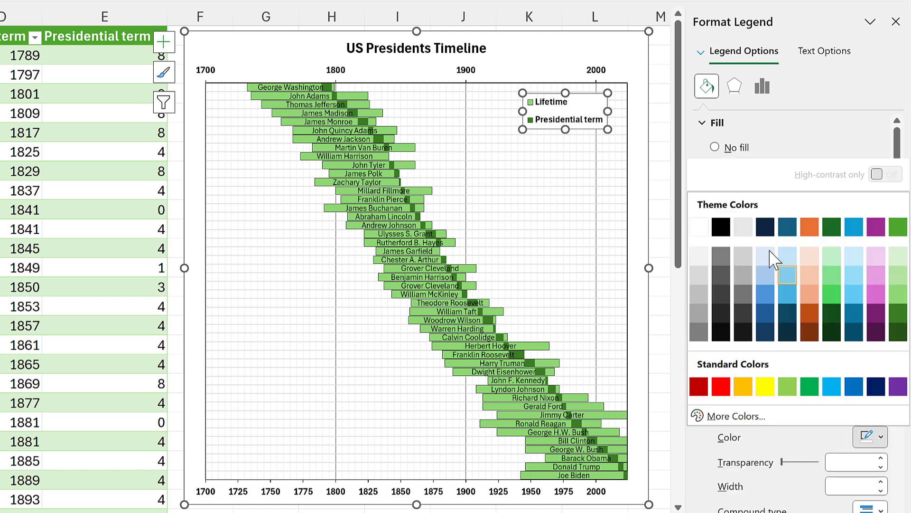
{"action": "left_click", "coordinate": [722, 227]}
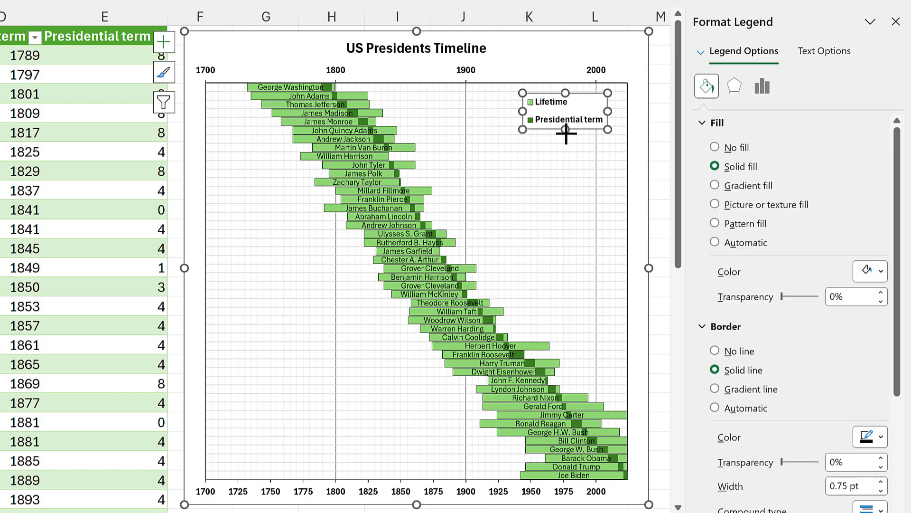
{"action": "left_click_drag", "start_coordinate": [566, 134], "coordinate": [565, 139]}
{"action": "left_click_drag", "start_coordinate": [523, 116], "coordinate": [514, 115]}
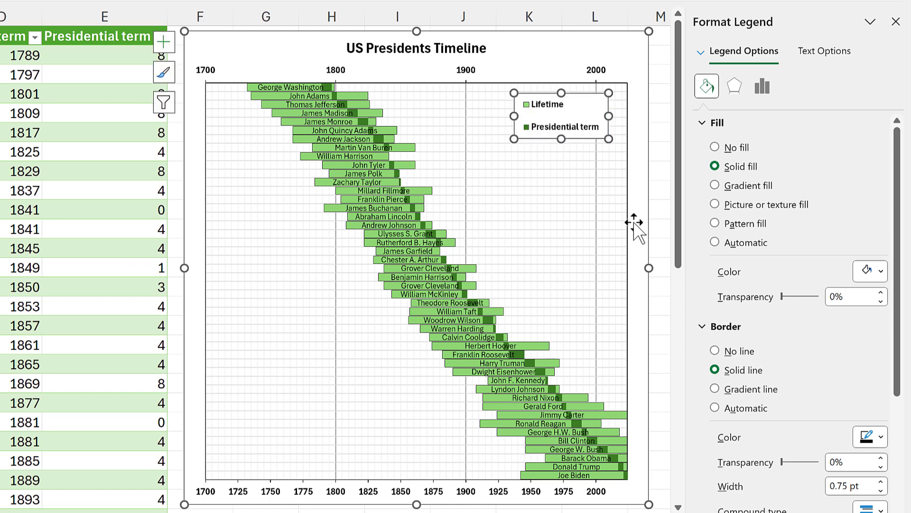
{"action": "left_click", "coordinate": [896, 21]}
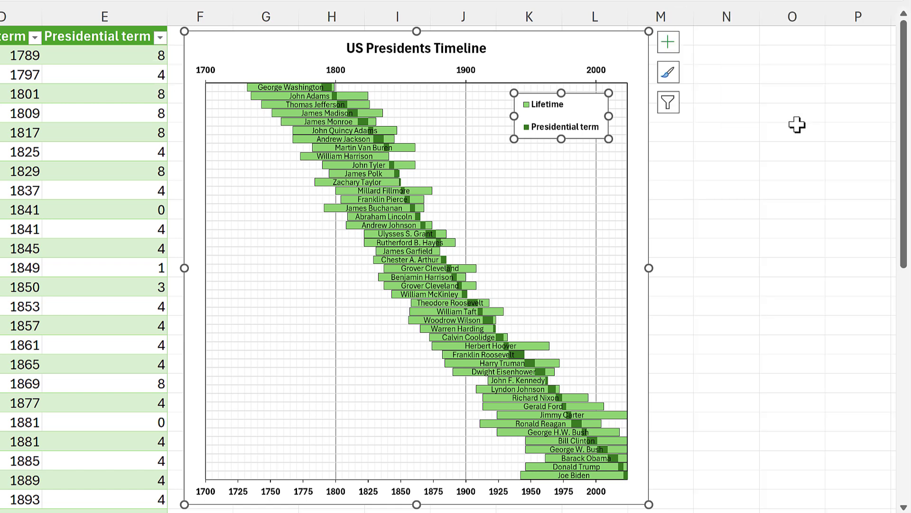
{"action": "left_click", "coordinate": [797, 136]}
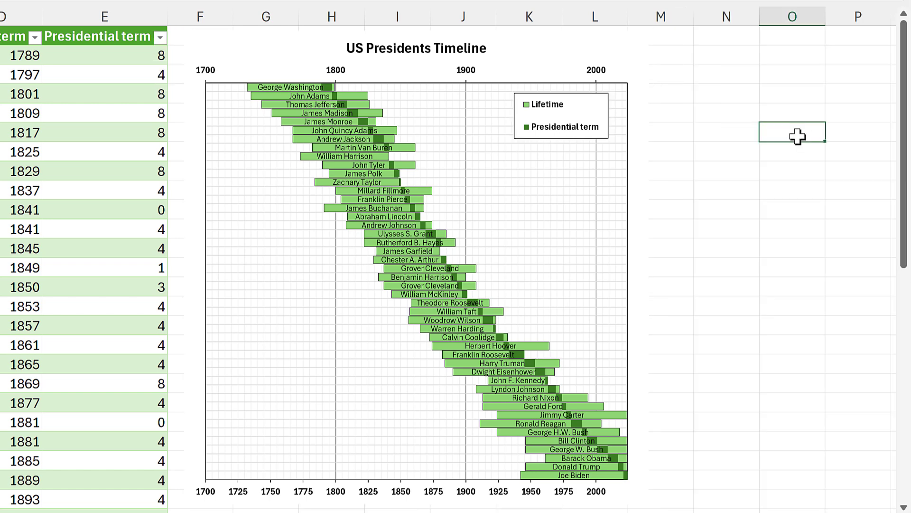